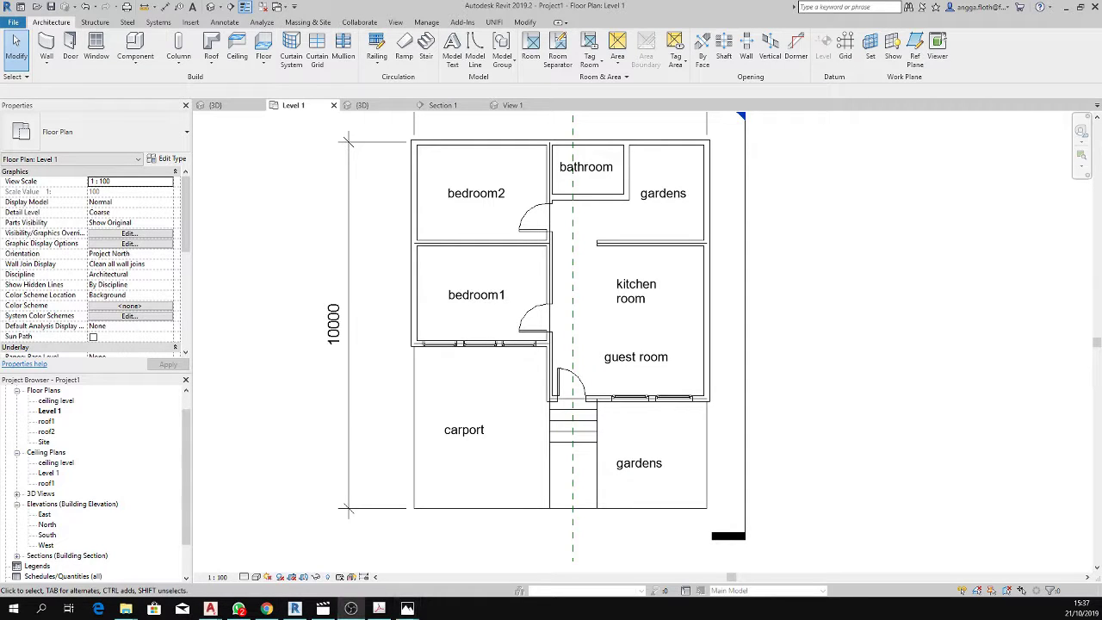
Check a front window in the 3D view, then return to the Level 1 plan.
left_click(364, 106)
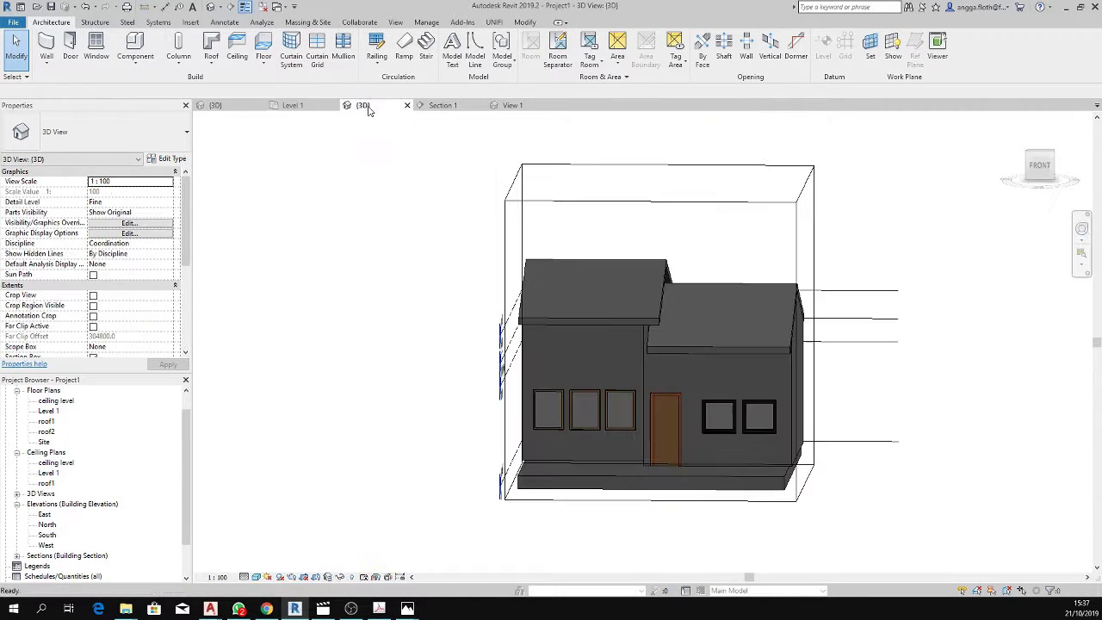
left_click(716, 425)
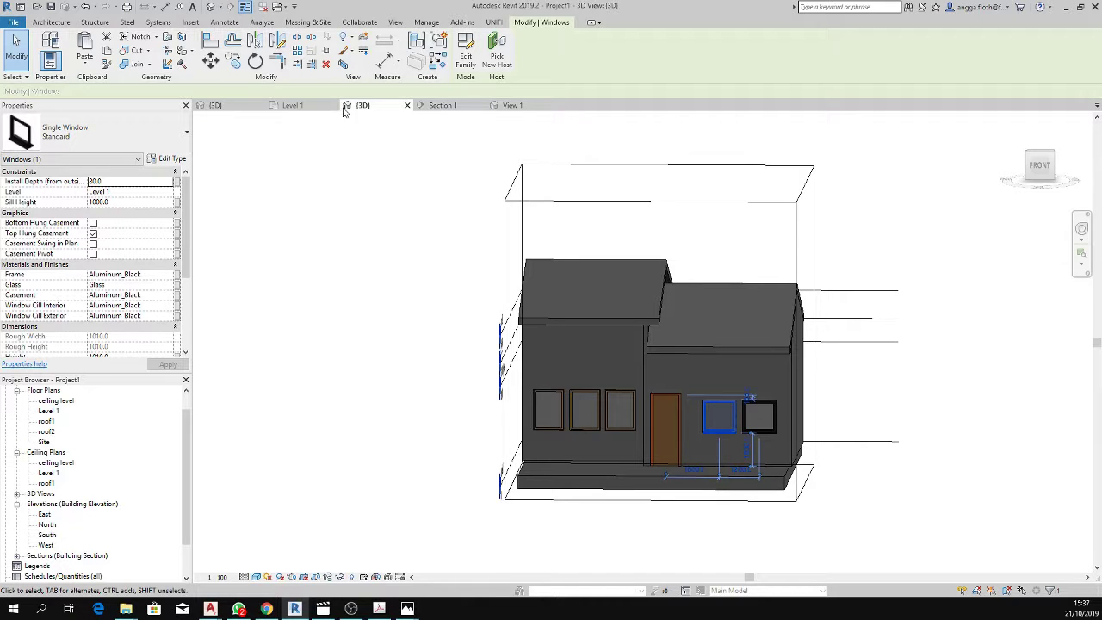
left_click(292, 105)
left_click(716, 344)
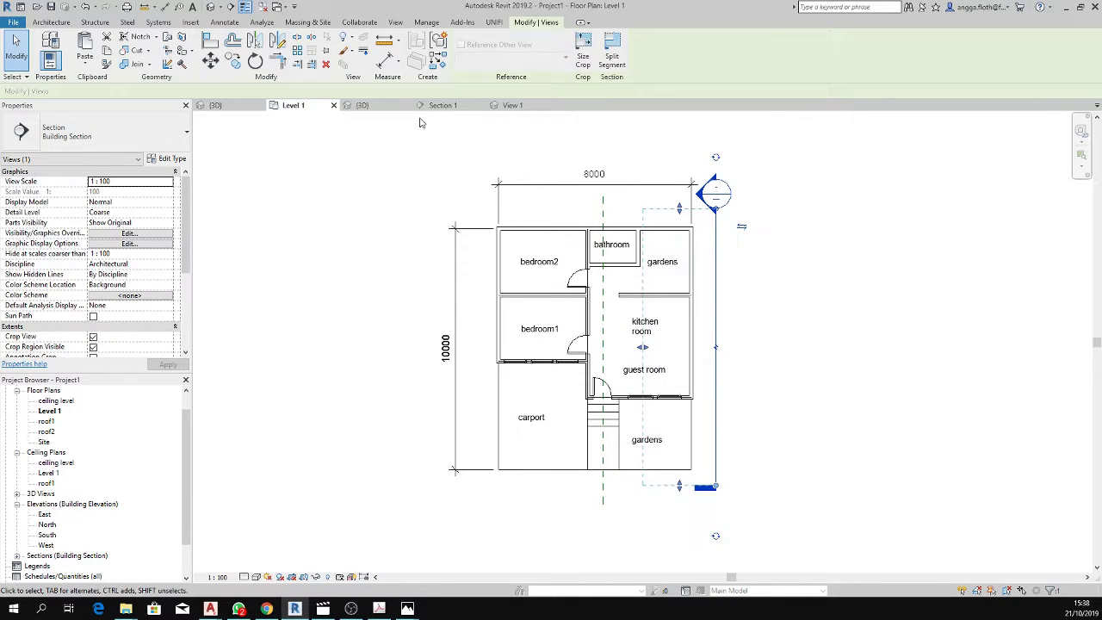
Draw a horizontal section line across the front of the plan and open Section 2.
left_click(229, 6)
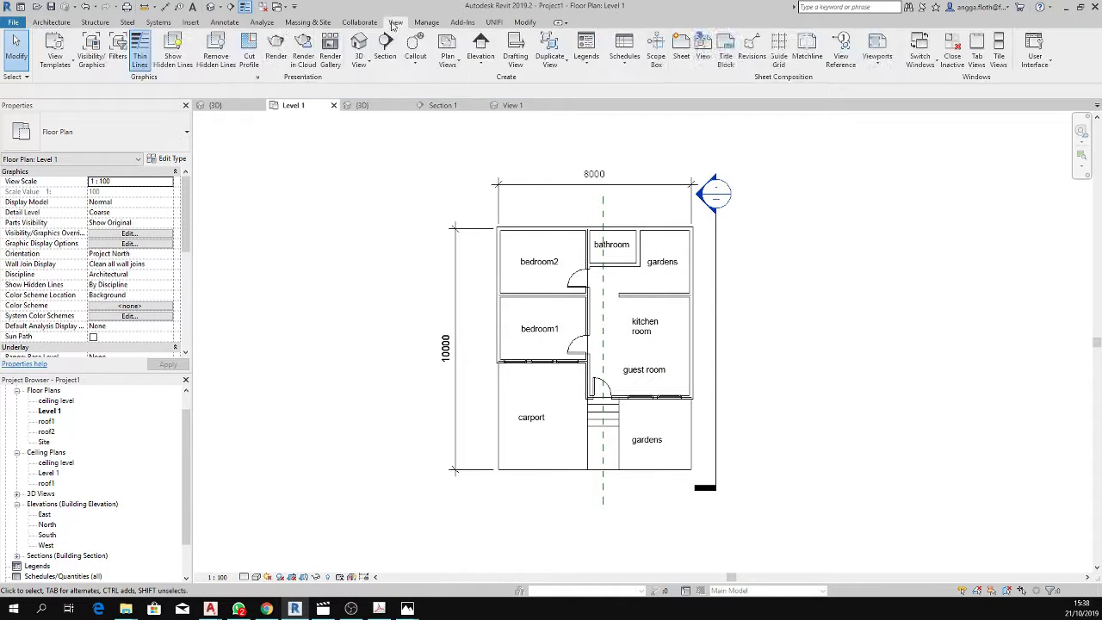
left_click(465, 398)
left_click(778, 393)
scroll(706, 413, "up", 3)
scroll(706, 414, "down", 2)
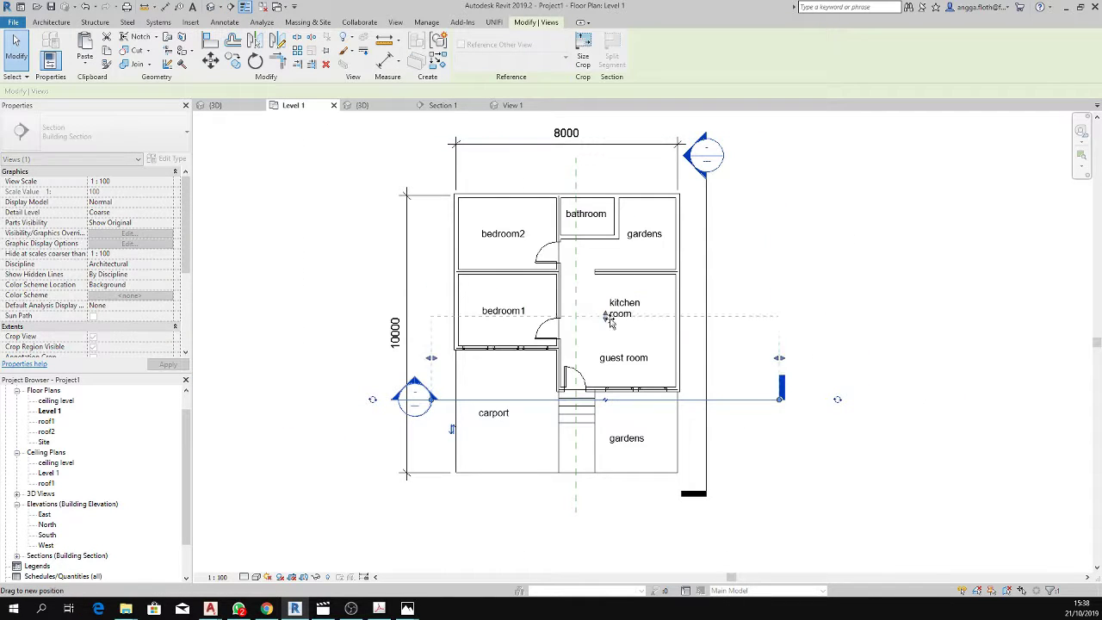
right_click(623, 399)
left_click(662, 169)
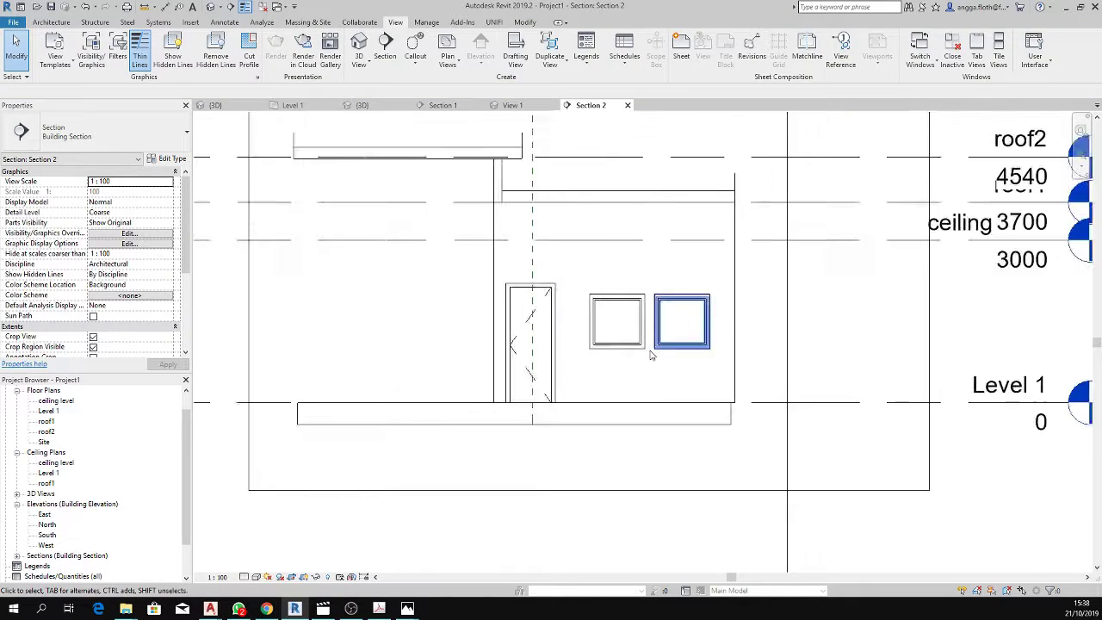
Lower the sills of both windows beside the door to 300.
scroll(637, 349, "up", 2)
left_click(611, 348)
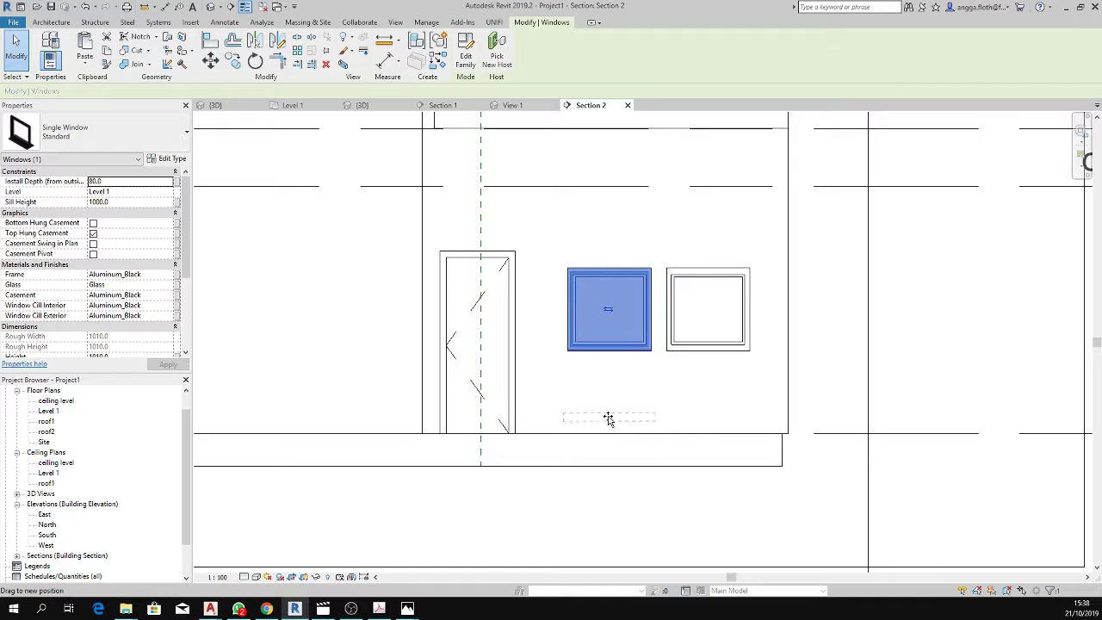
left_click_drag(610, 352, 609, 408)
left_click(713, 356)
left_click_drag(708, 353, 707, 409)
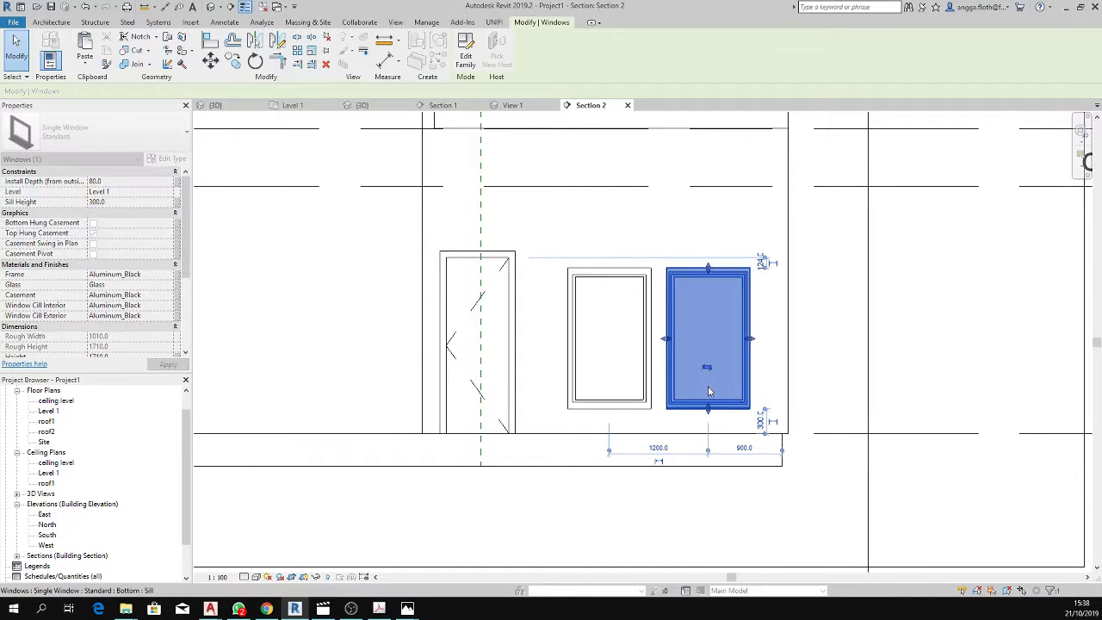
Delete the right window and copy the left window into its place.
left_click(645, 320)
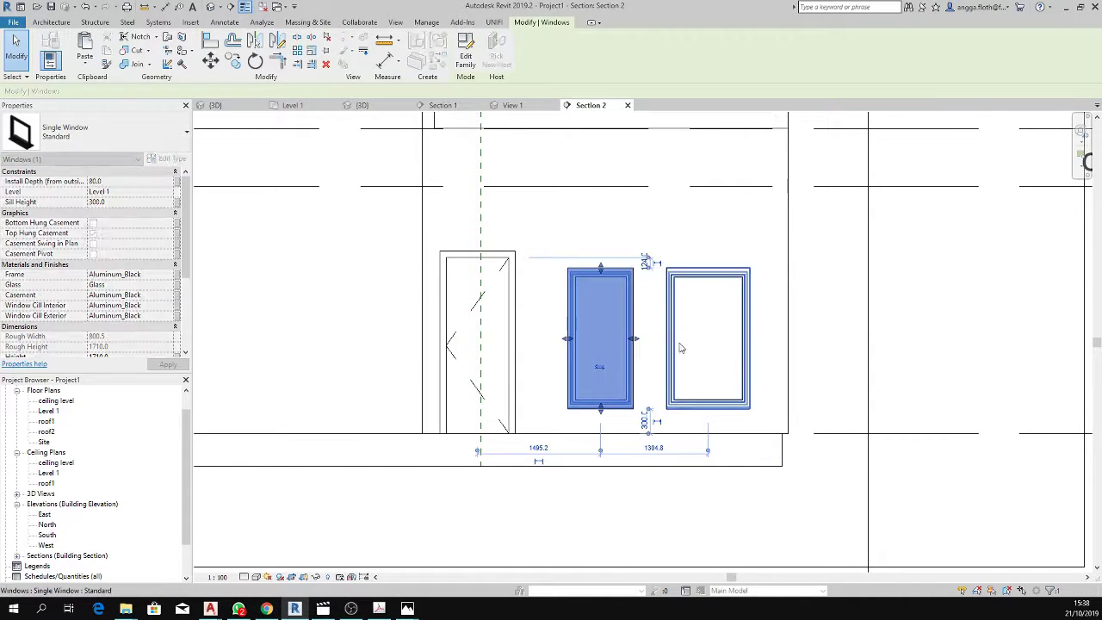
left_click(670, 318)
key("Delete")
left_click(600, 340)
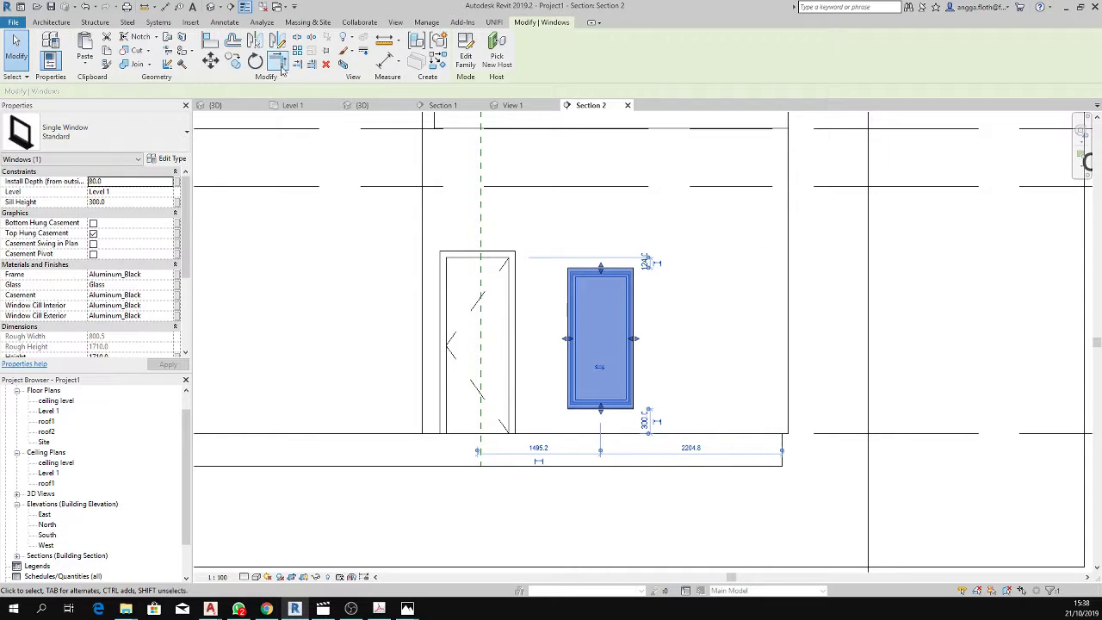
left_click(233, 60)
left_click(600, 270)
left_click(687, 269)
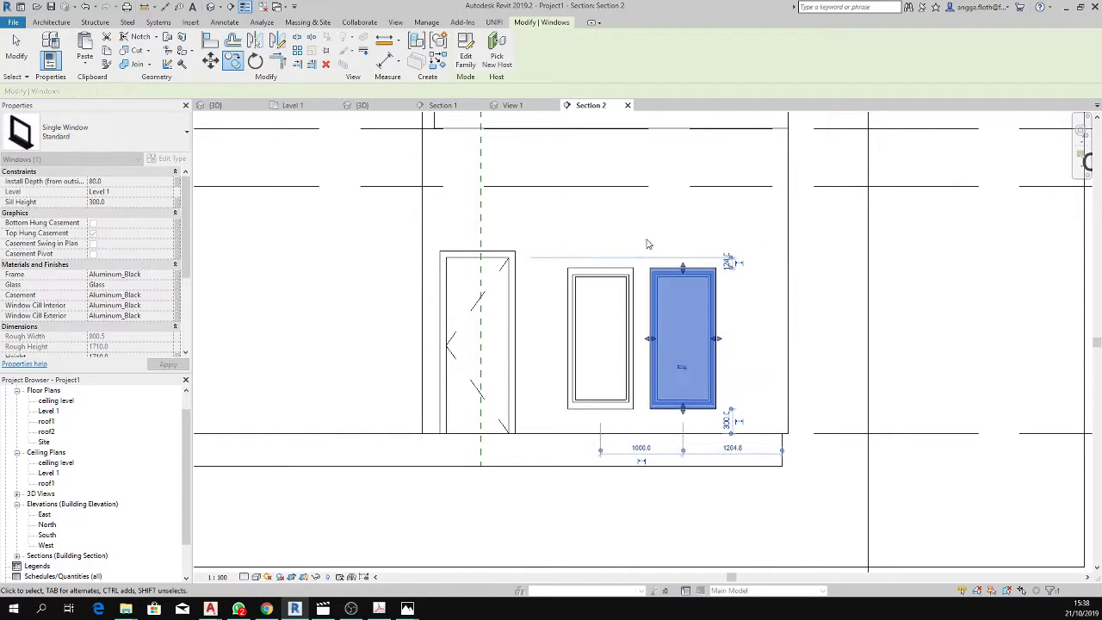
Align both window tops to the door head.
key("a")
key("l")
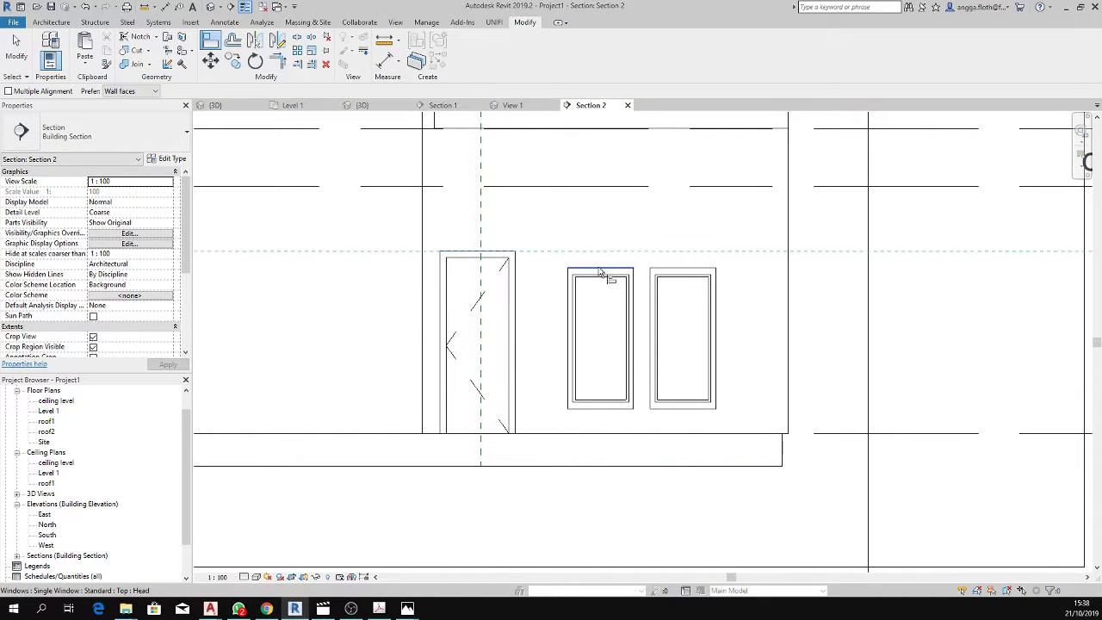
left_click(600, 274)
left_click(693, 273)
key("Escape")
scroll(651, 256, "down", 3)
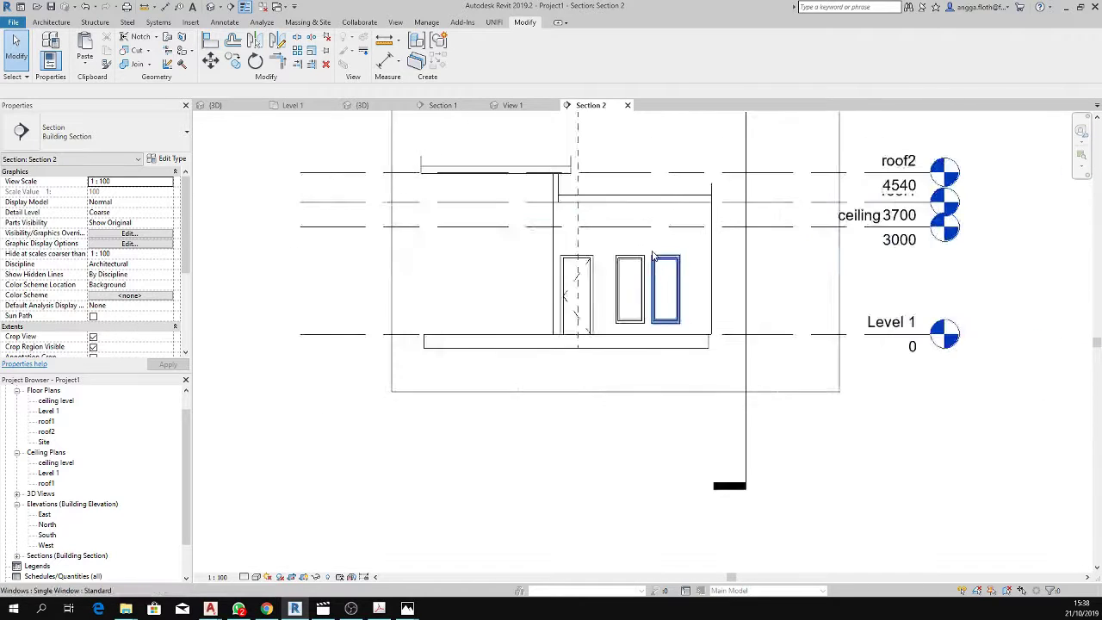
scroll(652, 256, "down", 1)
scroll(680, 293, "up", 2)
Check the window spacing, then return to the Level 1 plan.
left_click(694, 319)
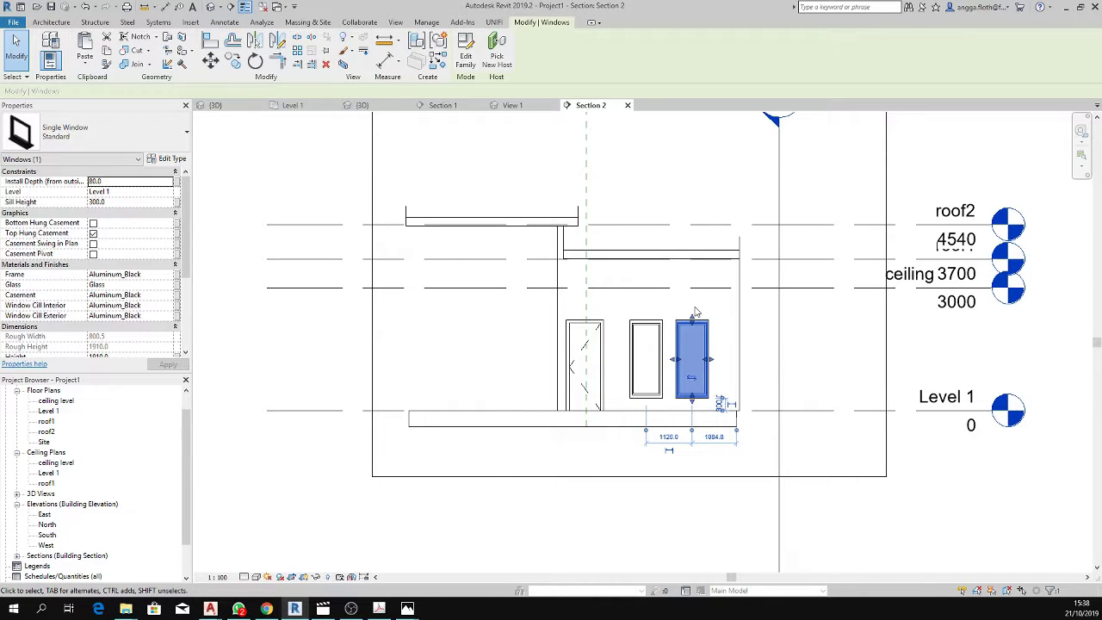
left_click(695, 311)
left_click(660, 330)
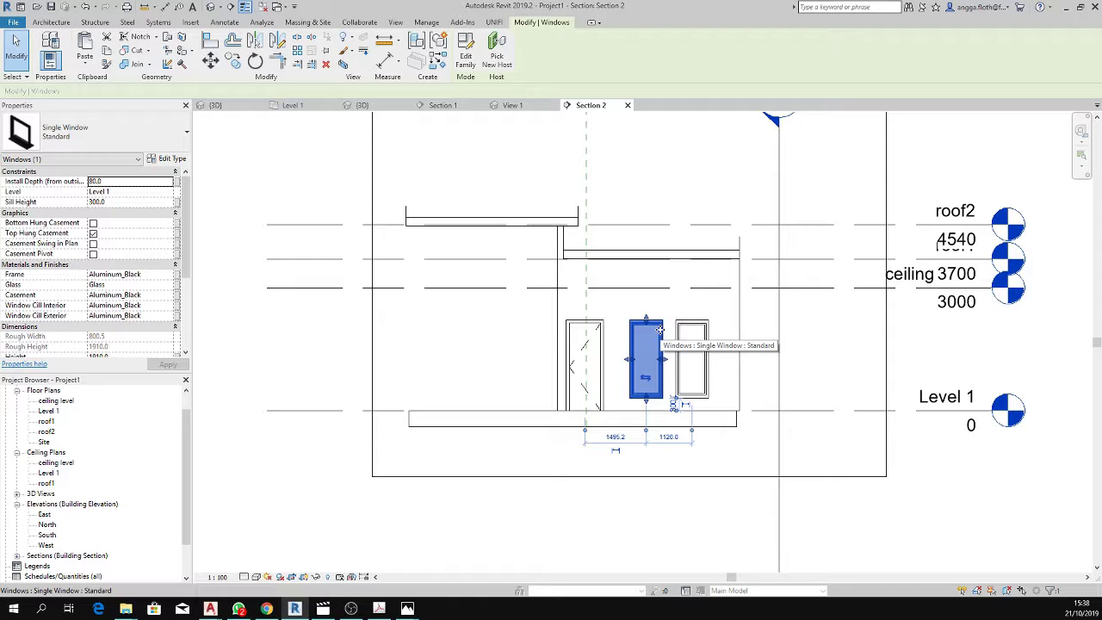
key("Escape")
left_click(294, 105)
Remove the existing window in the bedroom1 wall.
scroll(469, 241, "up", 5)
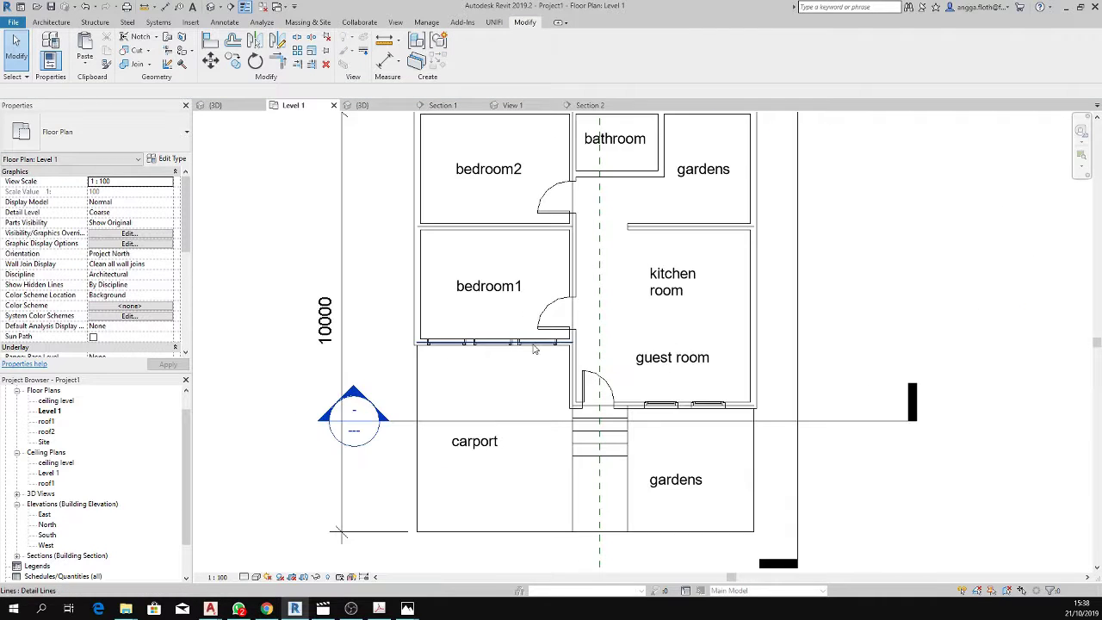
scroll(412, 328, "up", 1)
scroll(425, 342, "down", 1)
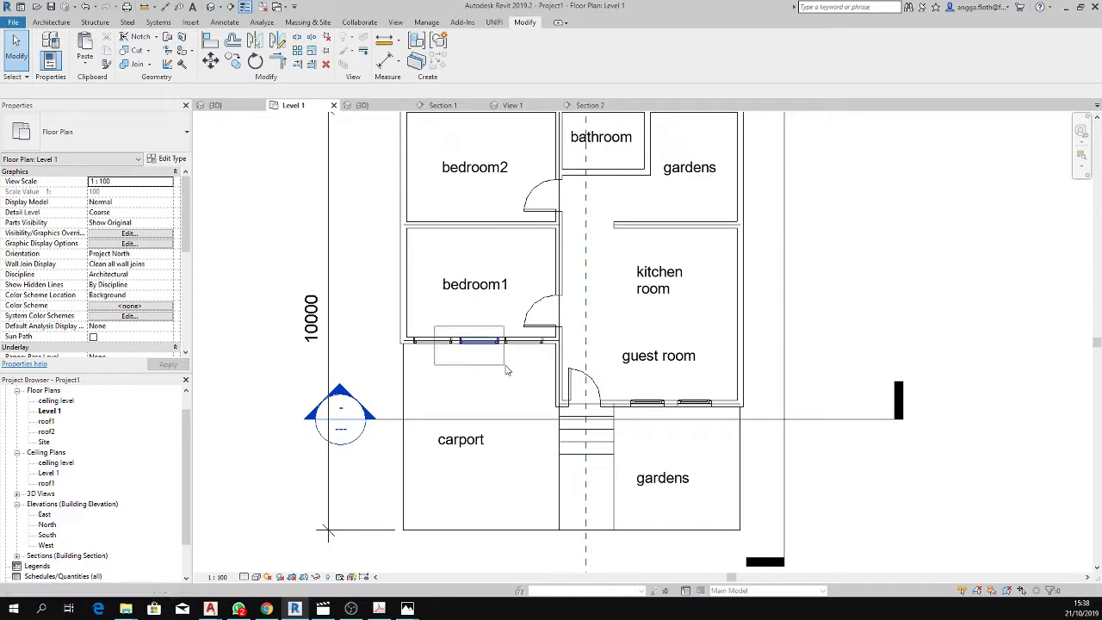
left_click(510, 345)
key("Escape")
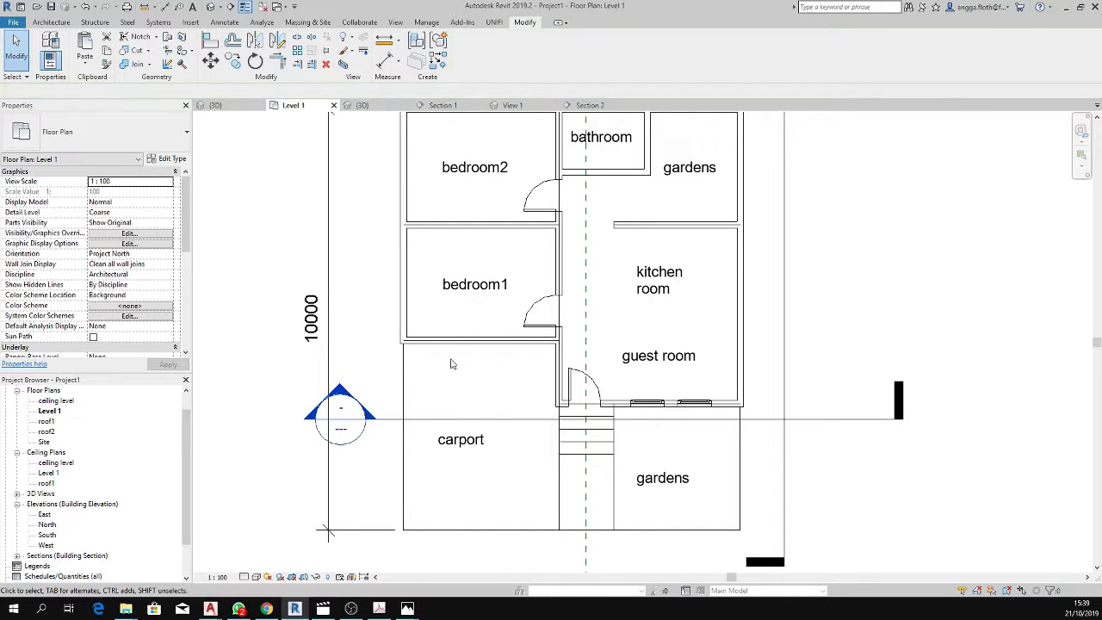
Place new single windows in the wall below bedroom1, toward the carport.
left_click(50, 21)
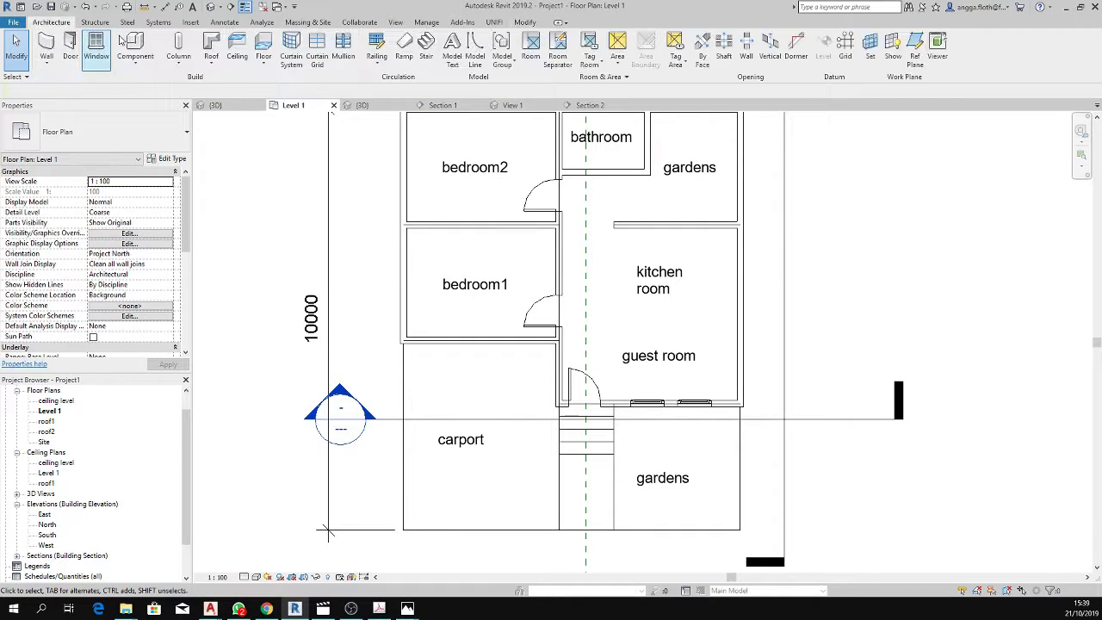
left_click(101, 47)
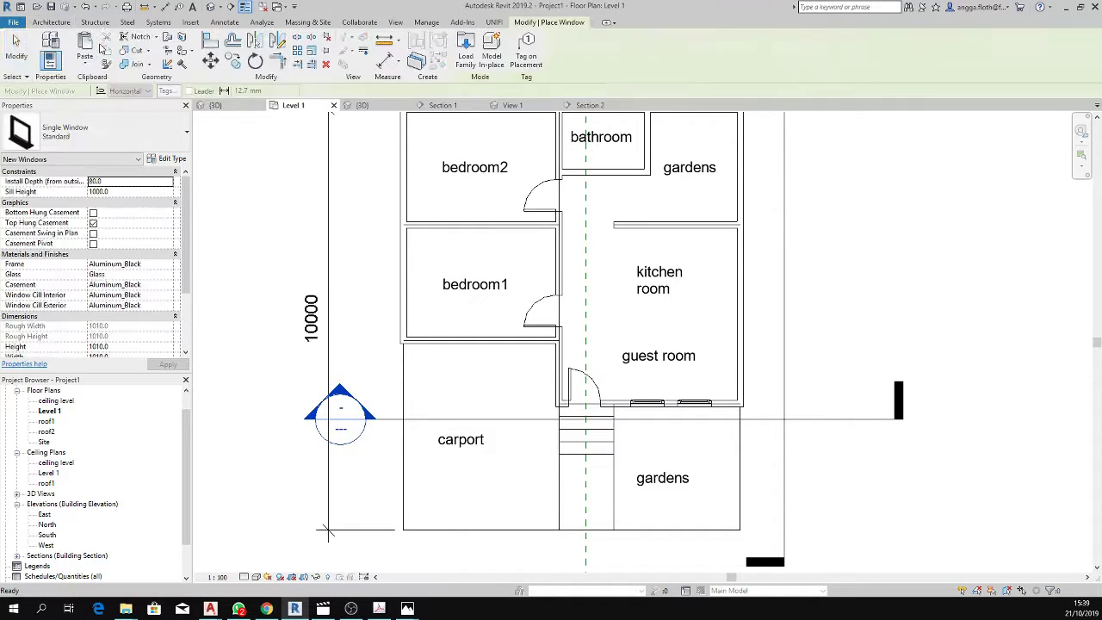
left_click(437, 340)
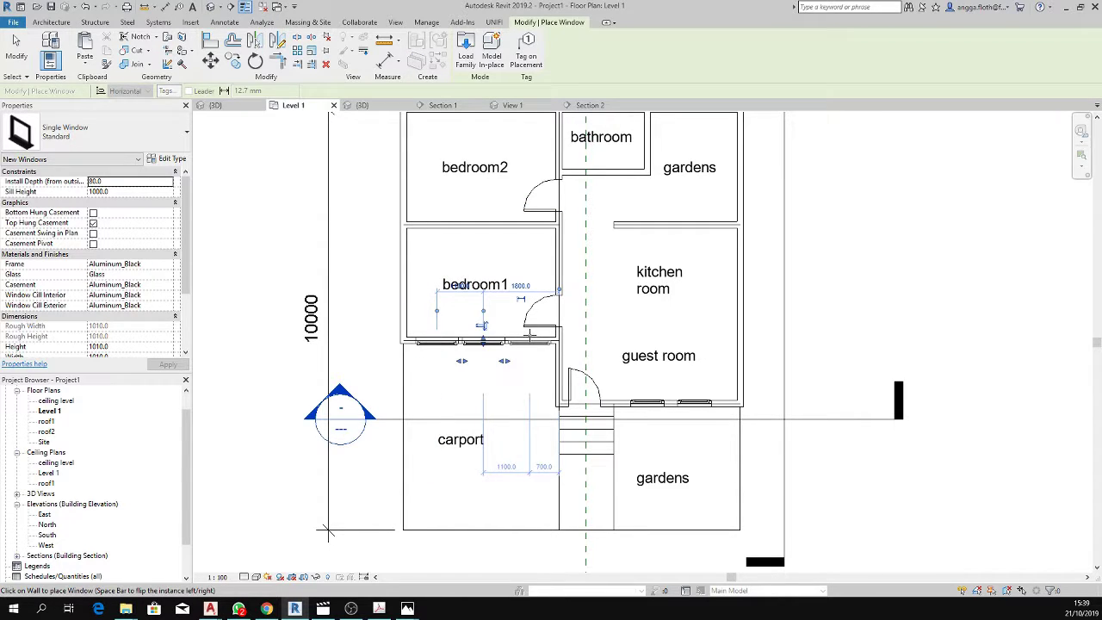
key("Escape")
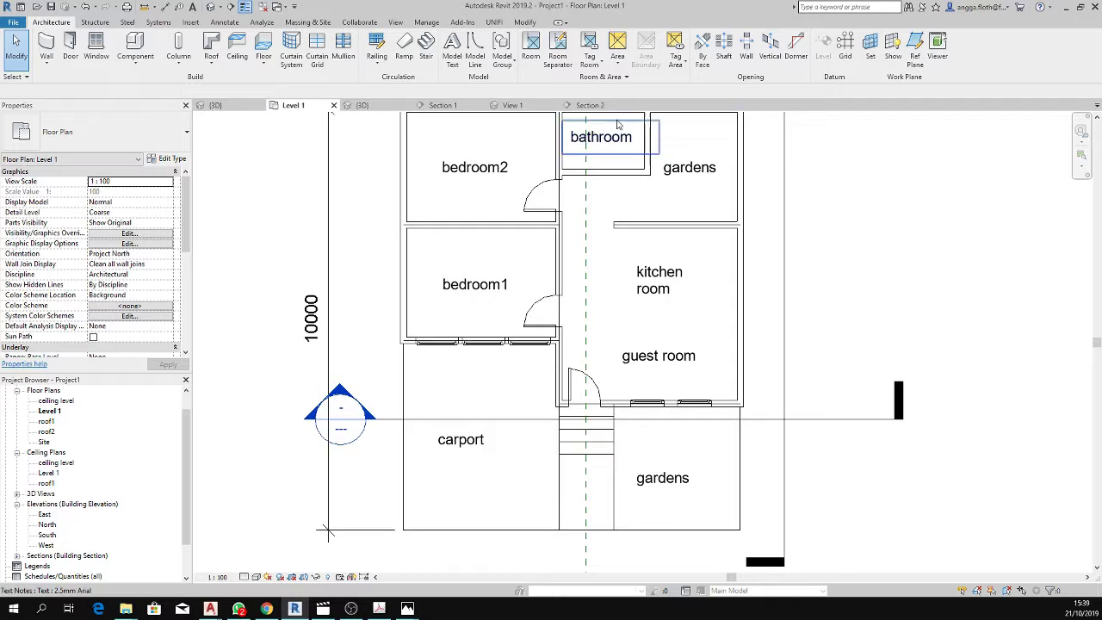
Reopen Section 2 from the section line on the Level 1 plan.
left_click(589, 105)
left_click(293, 105)
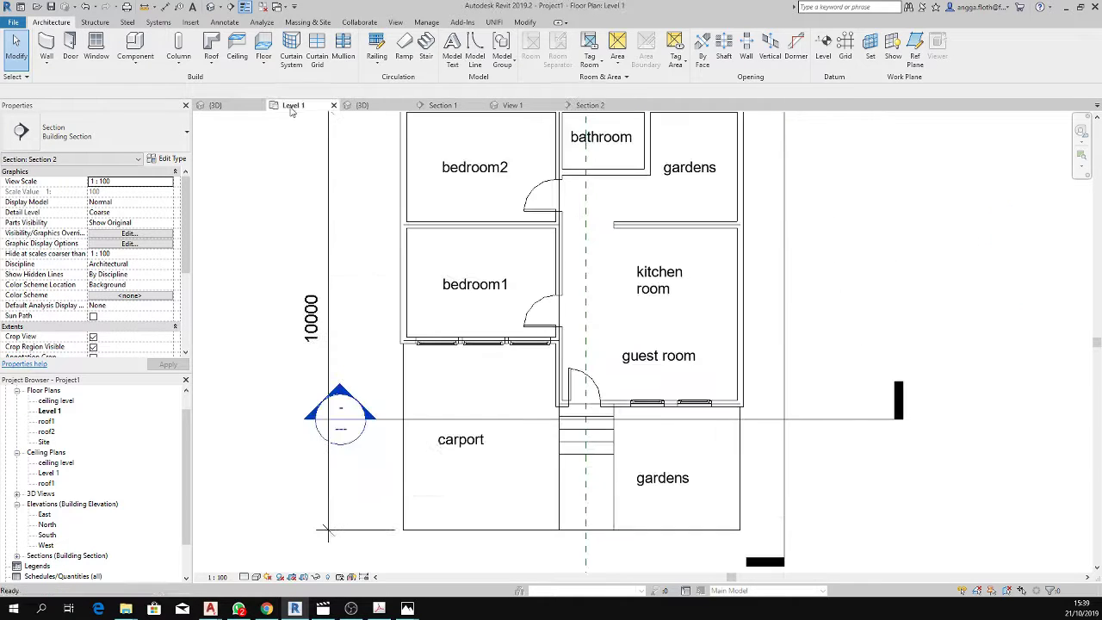
left_click(471, 420)
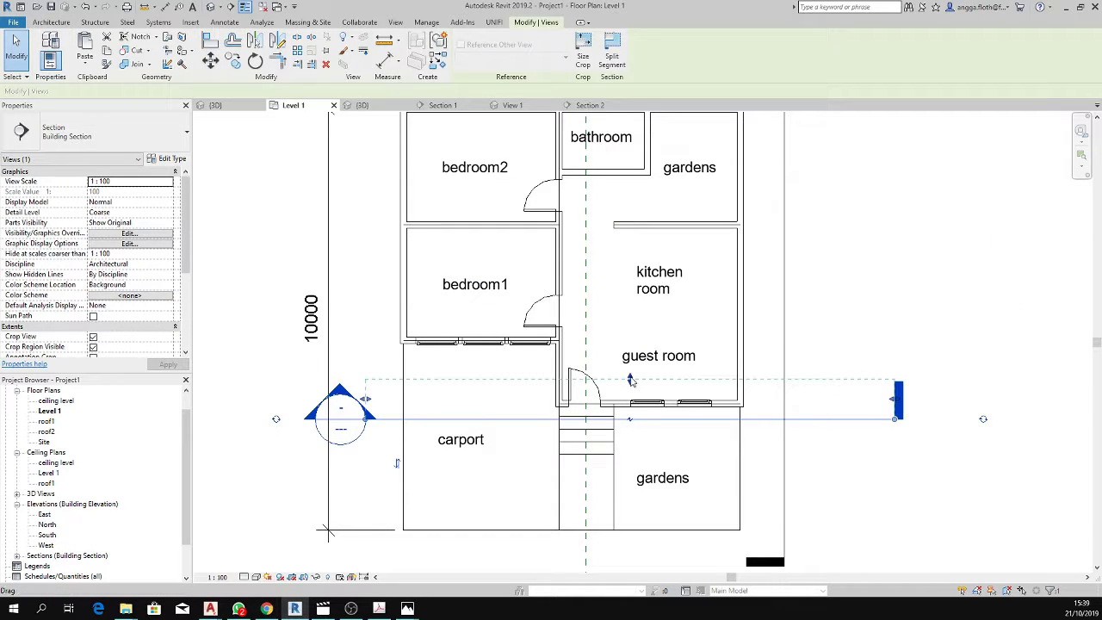
right_click(619, 418)
left_click(654, 183)
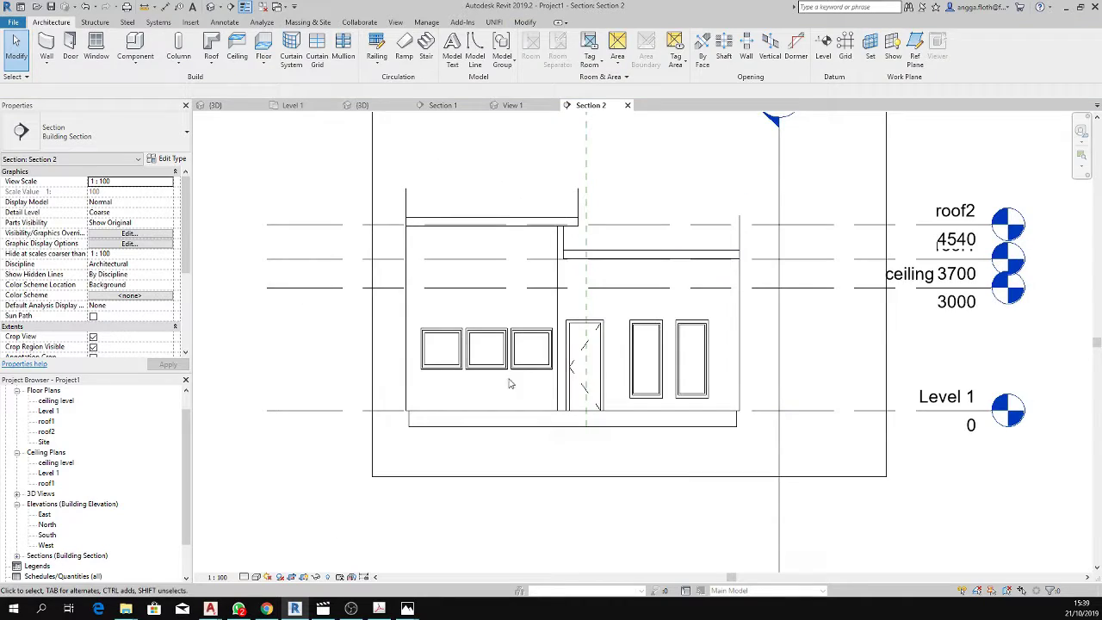
Check the window spacing and nudge the left window slightly to the right.
left_click(435, 369)
left_click(515, 327)
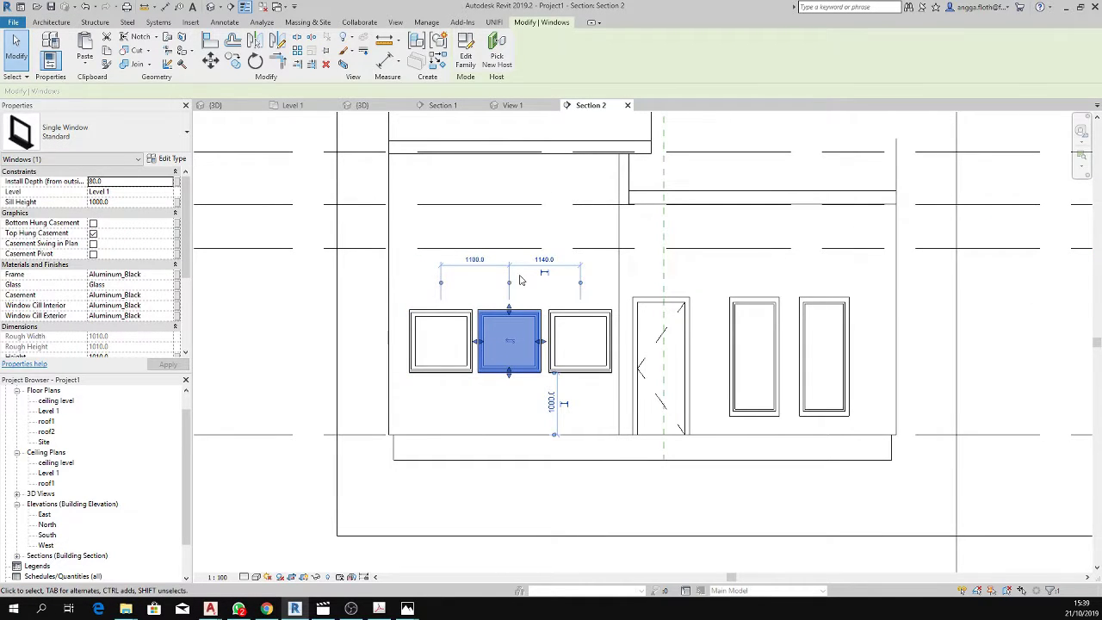
scroll(520, 280, "up", 3)
left_click(603, 327)
left_click(595, 276)
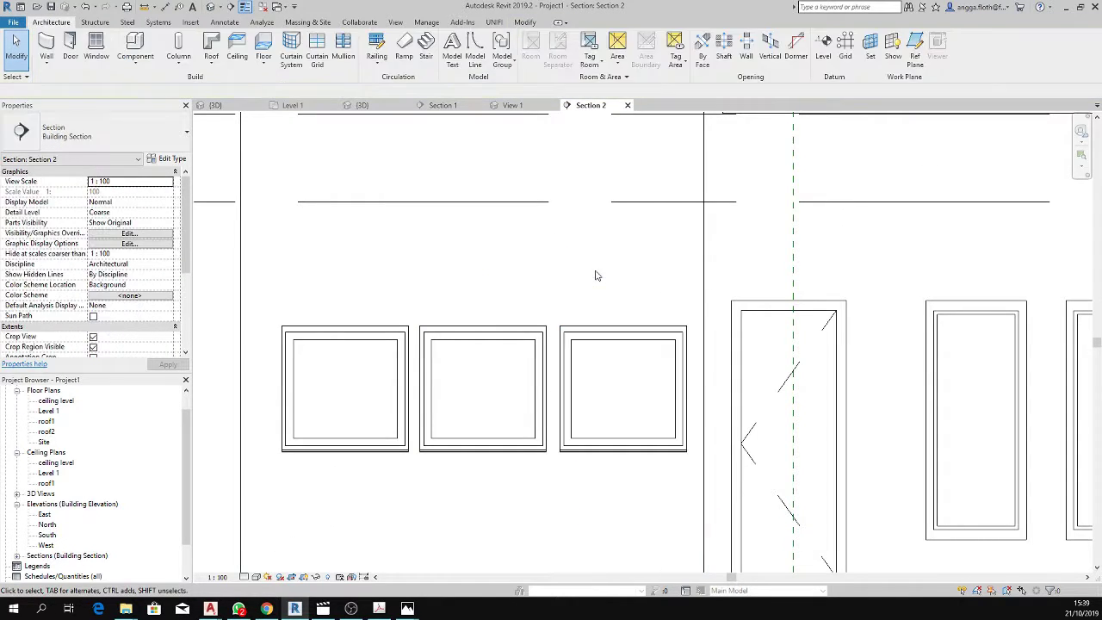
scroll(595, 275, "down", 3)
left_click(445, 335)
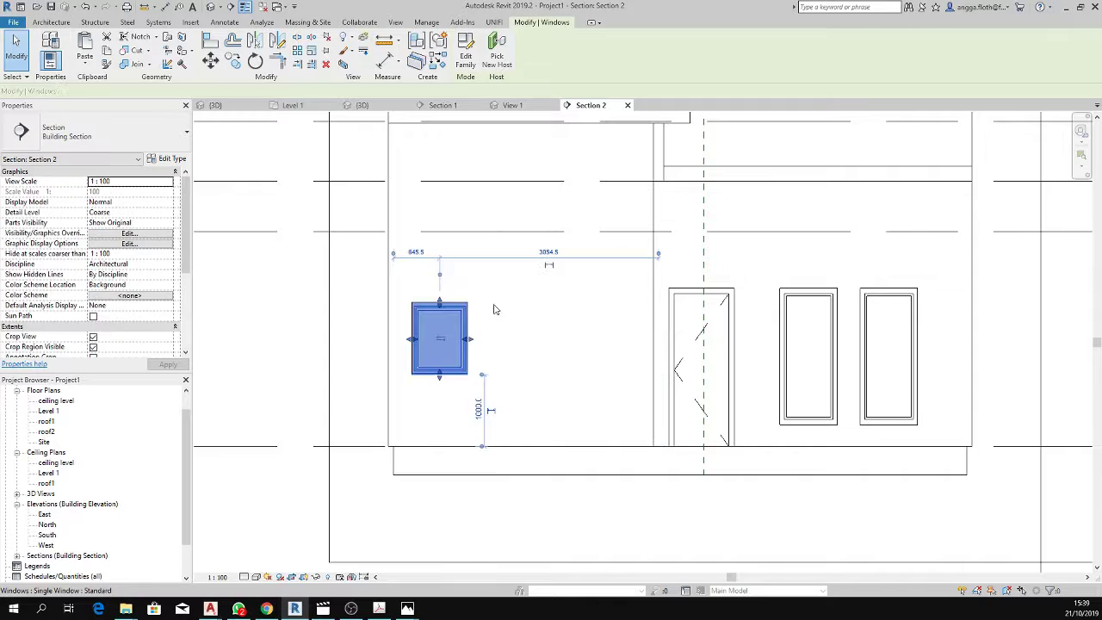
key("Right")
key("Right")
key("Right")
key("Right")
key("Right")
key("Right")
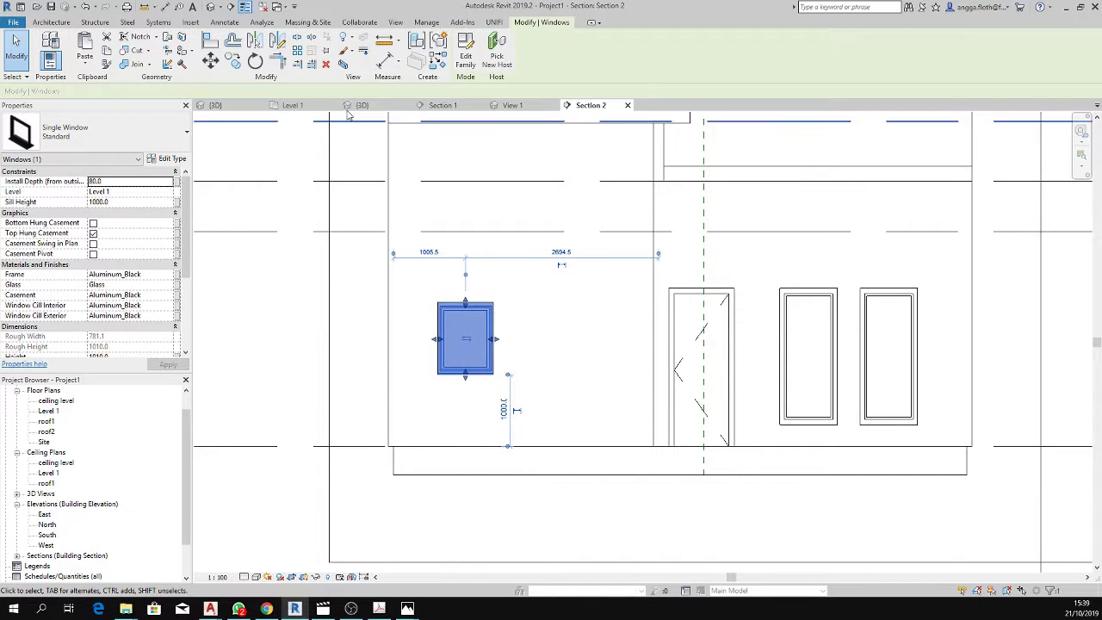
key("Escape")
Copy the small window left of the door twice to make three in a row.
left_click(473, 303)
left_click(594, 302)
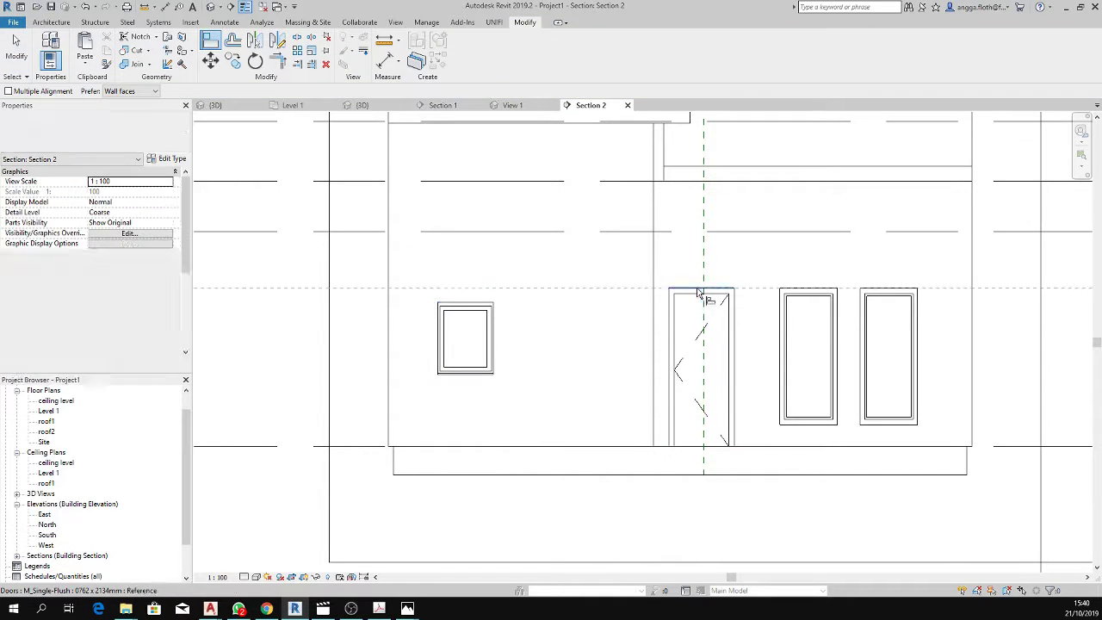
left_click(496, 315)
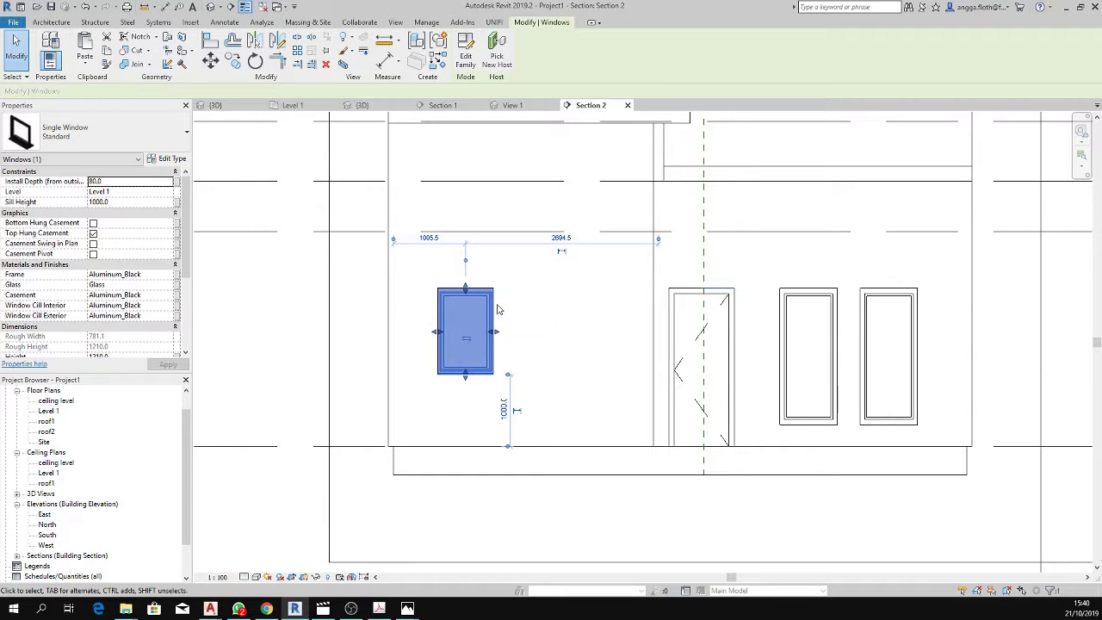
left_click(230, 64)
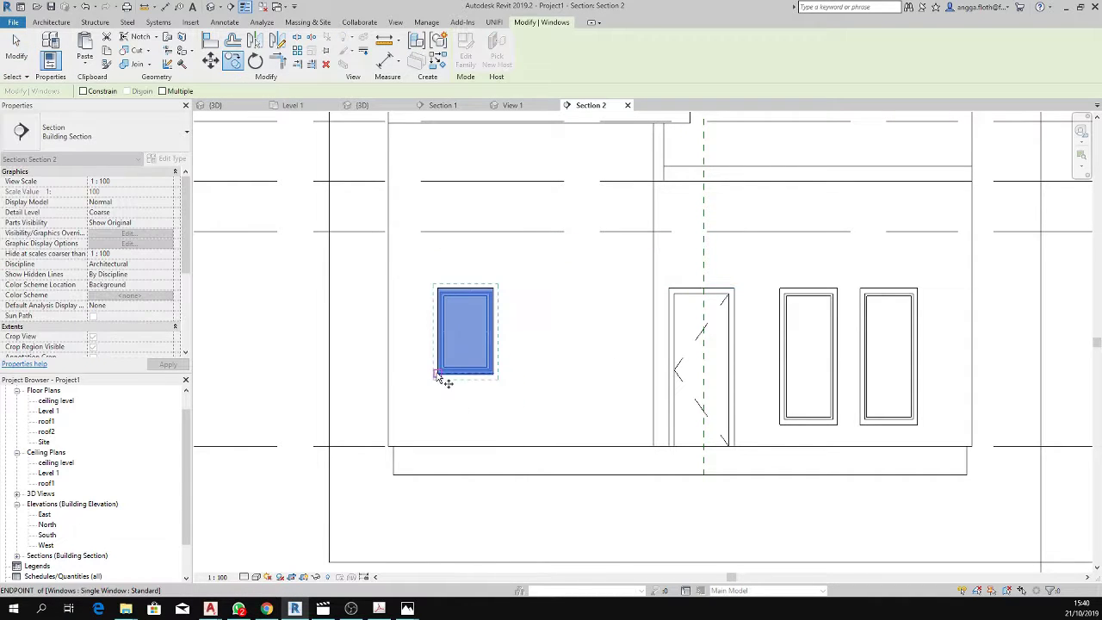
left_click(507, 378)
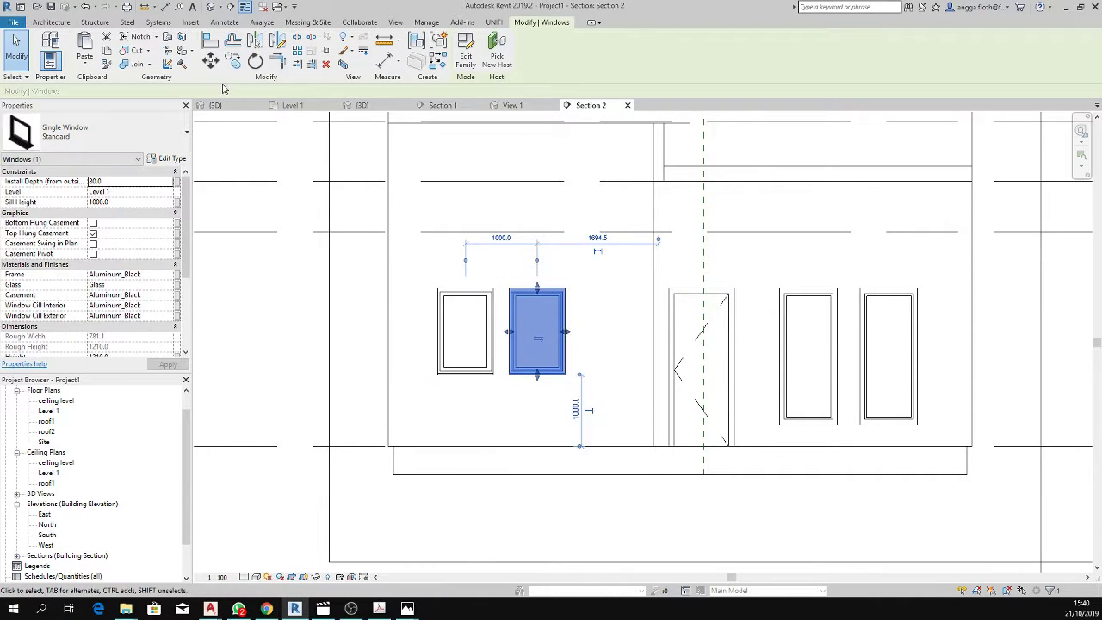
left_click(566, 377)
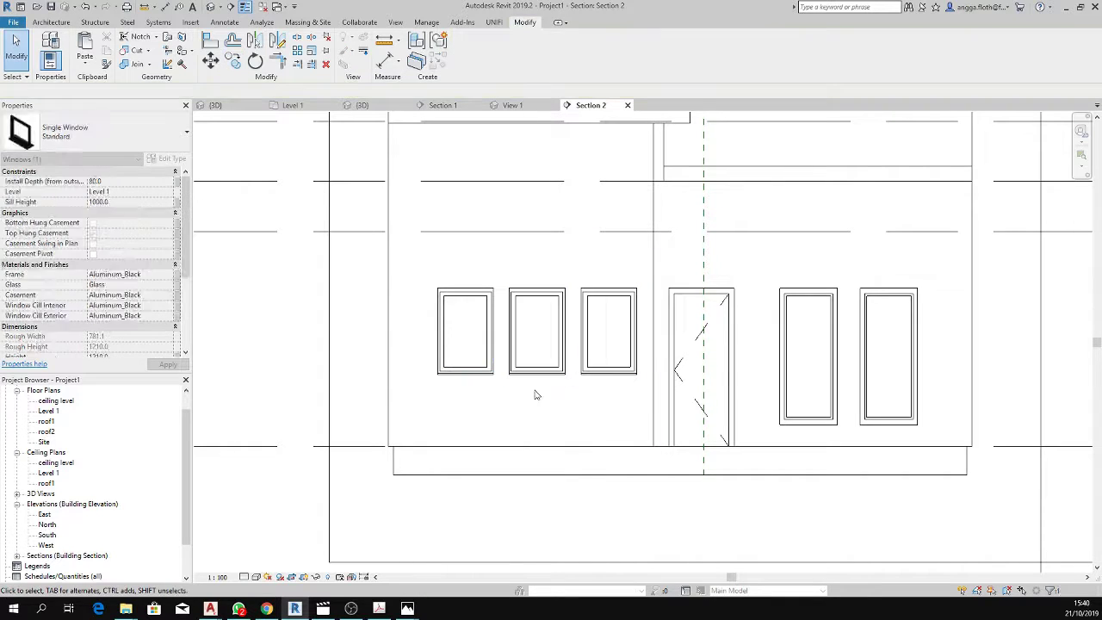
left_click_drag(430, 259, 647, 383)
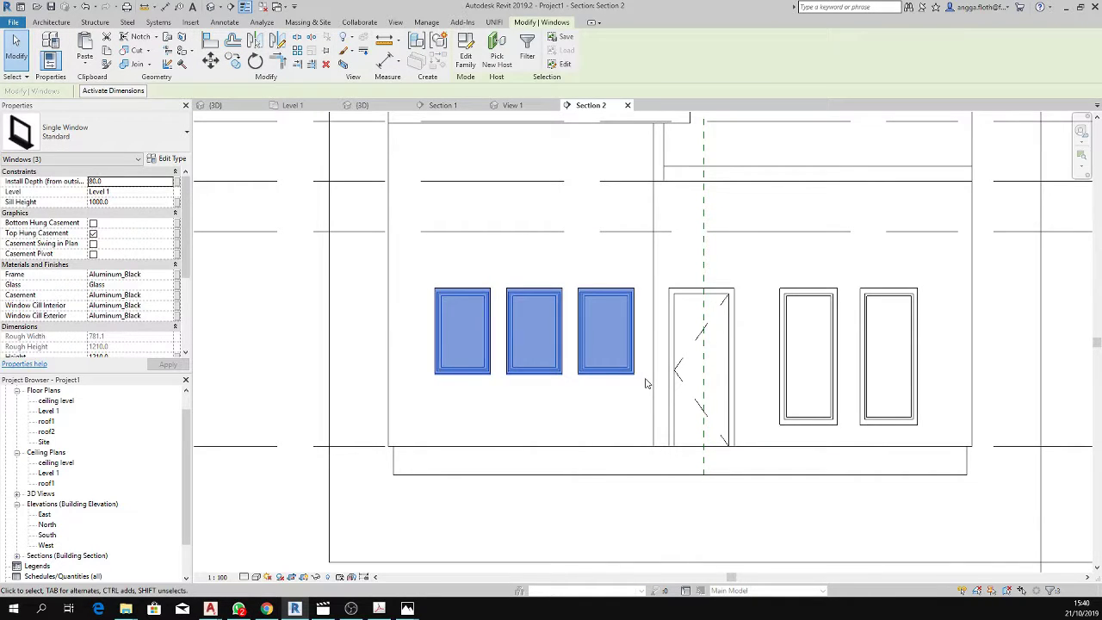
left_click(551, 406)
scroll(548, 409, "down", 3)
Orbit and zoom the house in 3D, then switch to the Section 1 view.
left_click(359, 106)
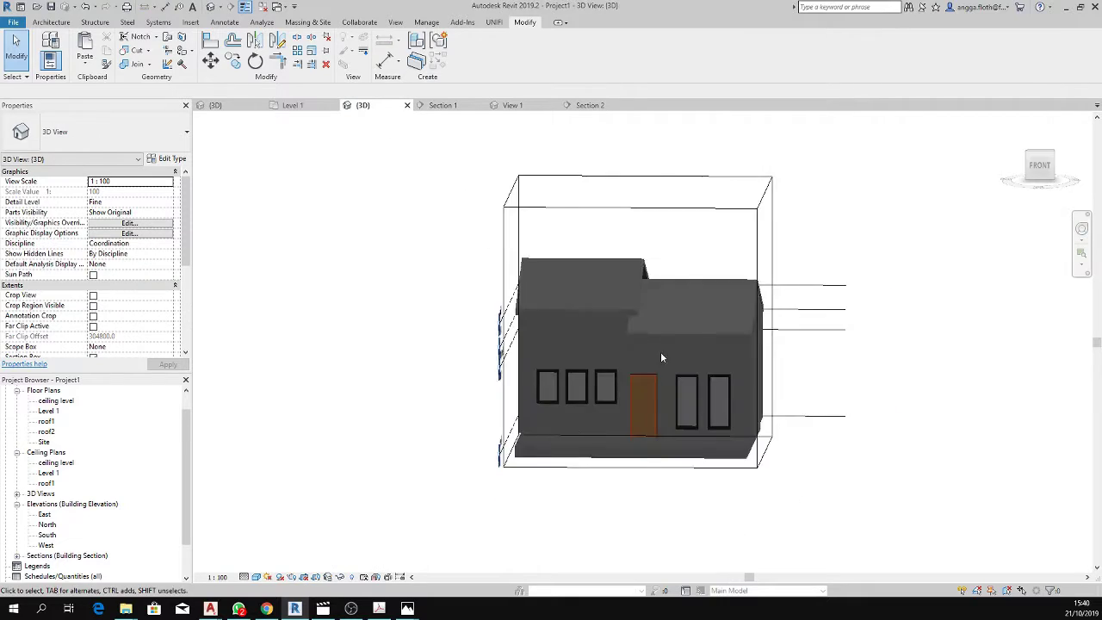
mouse_move(660, 351)
middle_mouse_down("shift")
mouse_move(587, 387)
mouse_move(668, 395)
mouse_move(666, 356)
mouse_move(711, 384)
mouse_move(510, 342)
mouse_move(758, 364)
mouse_move(708, 362)
mouse_move(693, 343)
mouse_move(504, 346)
middle_mouse_up("shift")
scroll(668, 395, "up", 2)
scroll(324, 350, "down", 3)
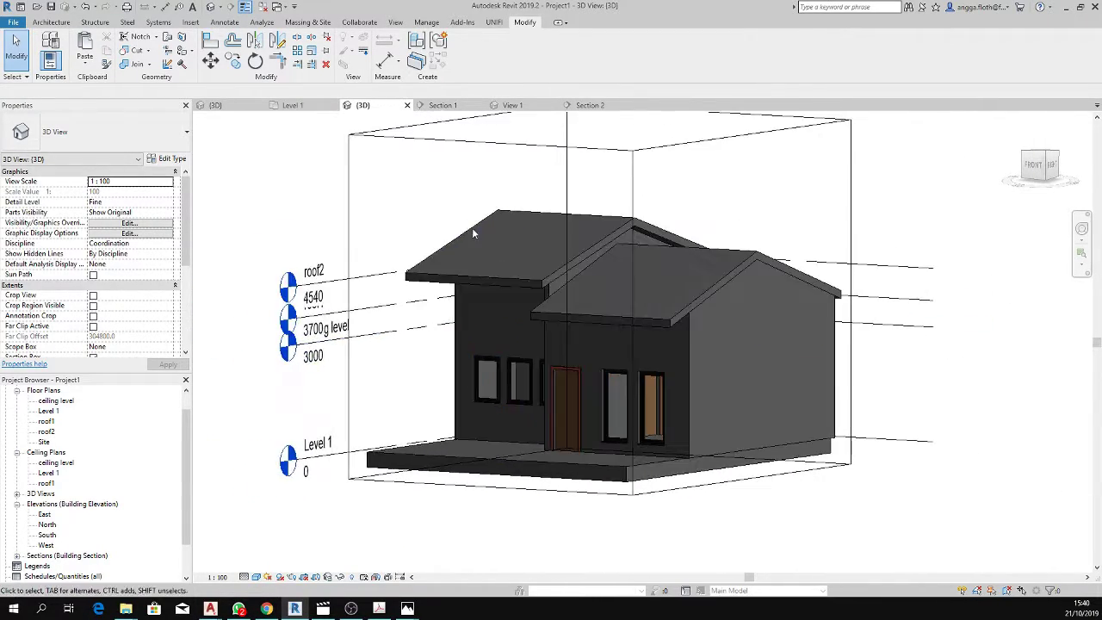
left_click(443, 105)
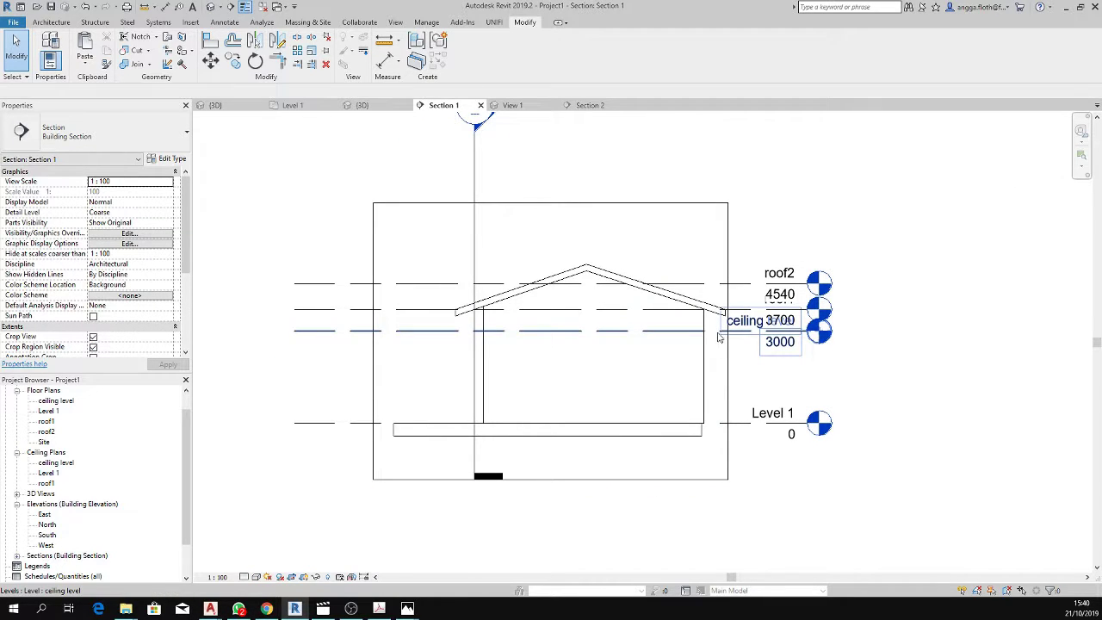
Open the ceiling level floor plan from the Project Browser and zoom to the house.
double_click(56, 400)
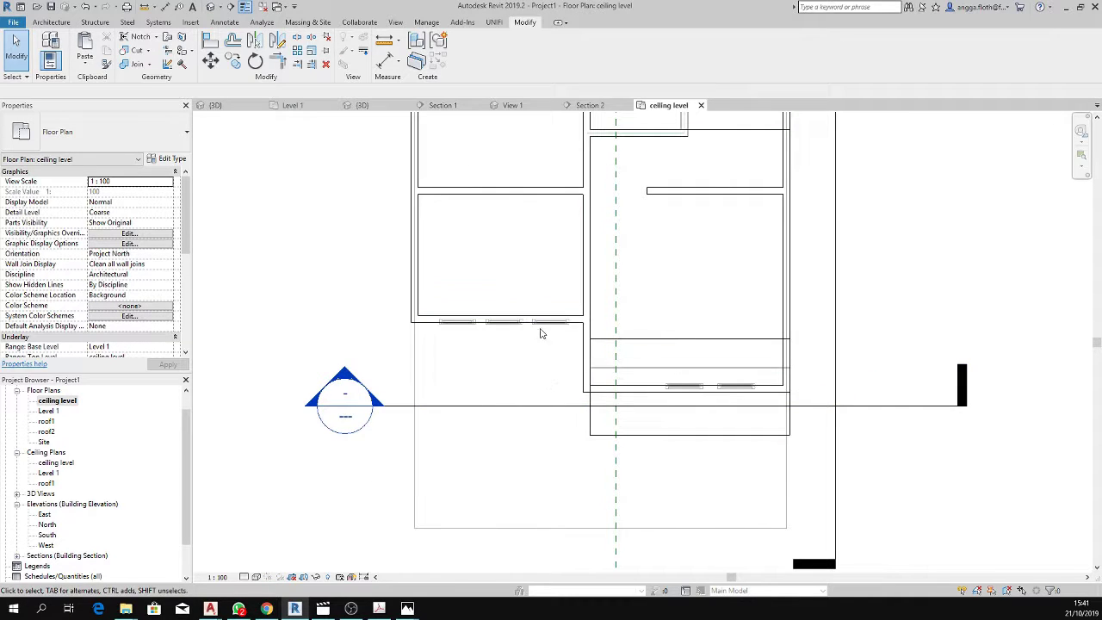
scroll(727, 398, "down", 2)
scroll(539, 413, "up", 1)
scroll(519, 385, "up", 3)
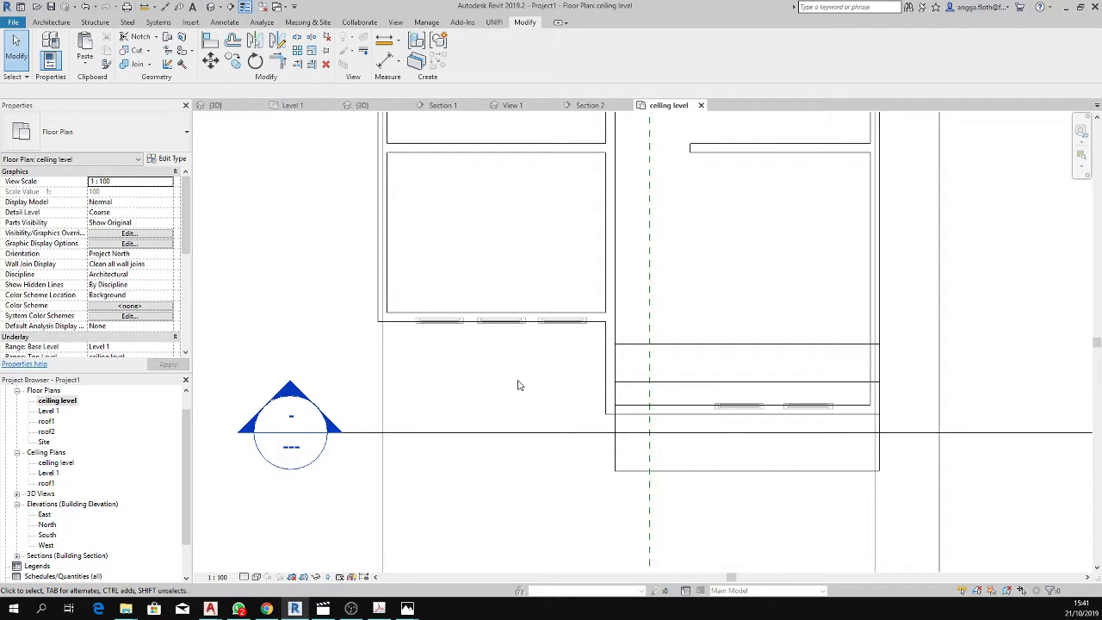
scroll(519, 385, "down", 1)
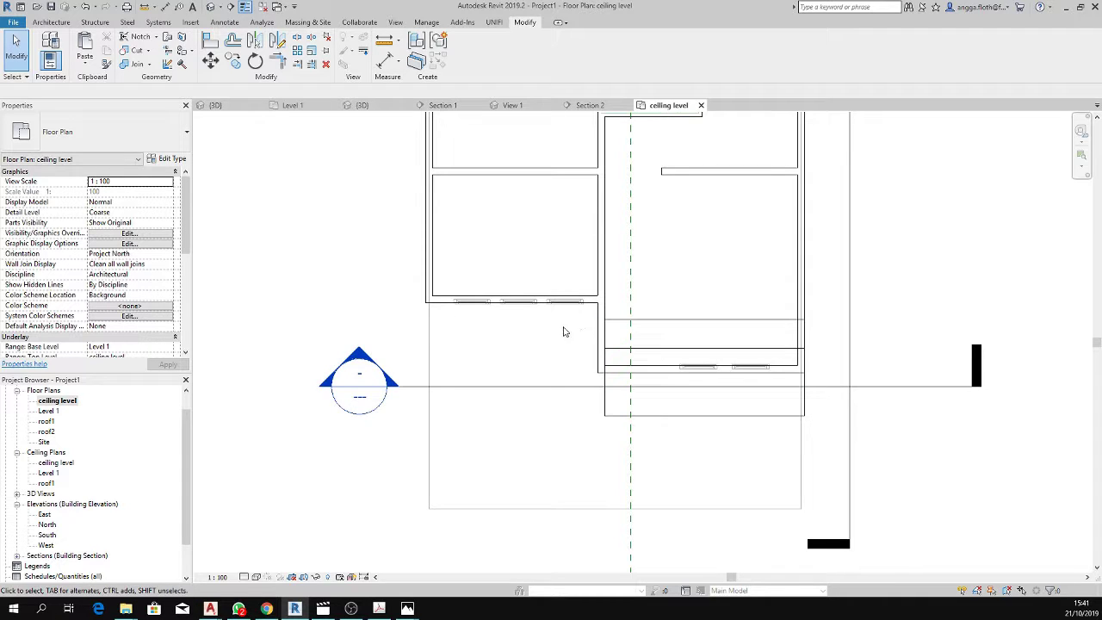
left_click(51, 22)
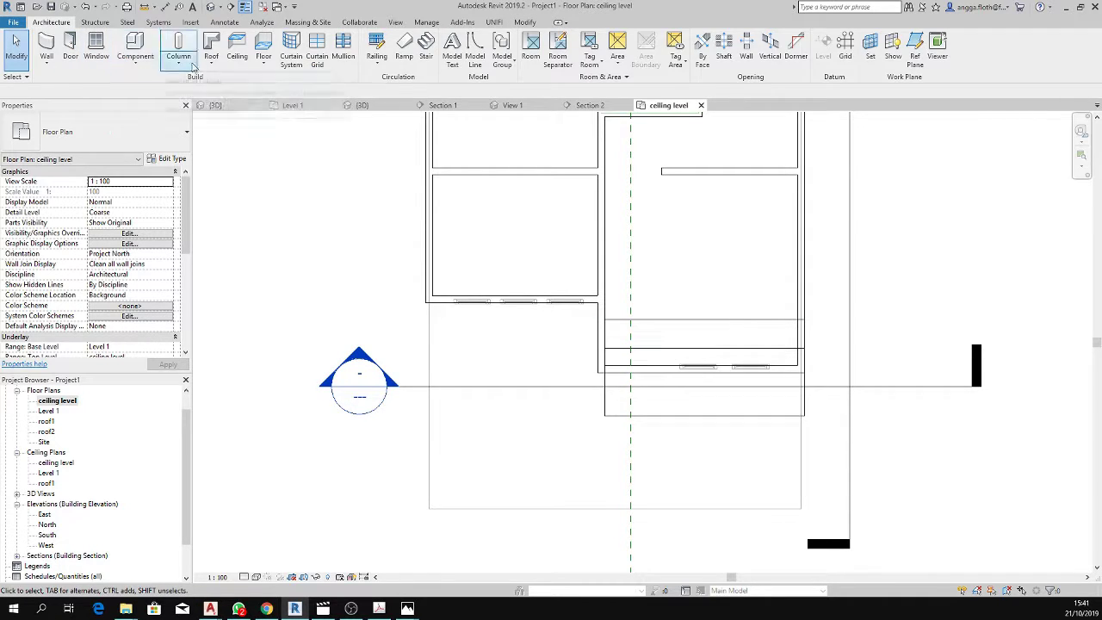
Start a Floor: Architectural sketch and draw the first boundary lines along the walls.
left_click(265, 62)
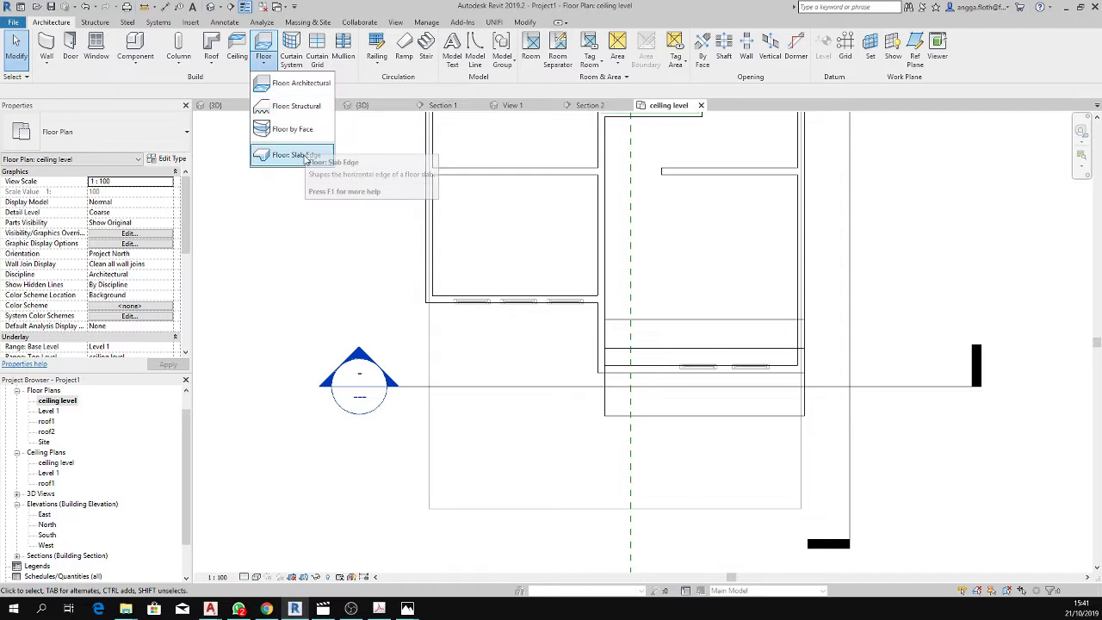
left_click(306, 85)
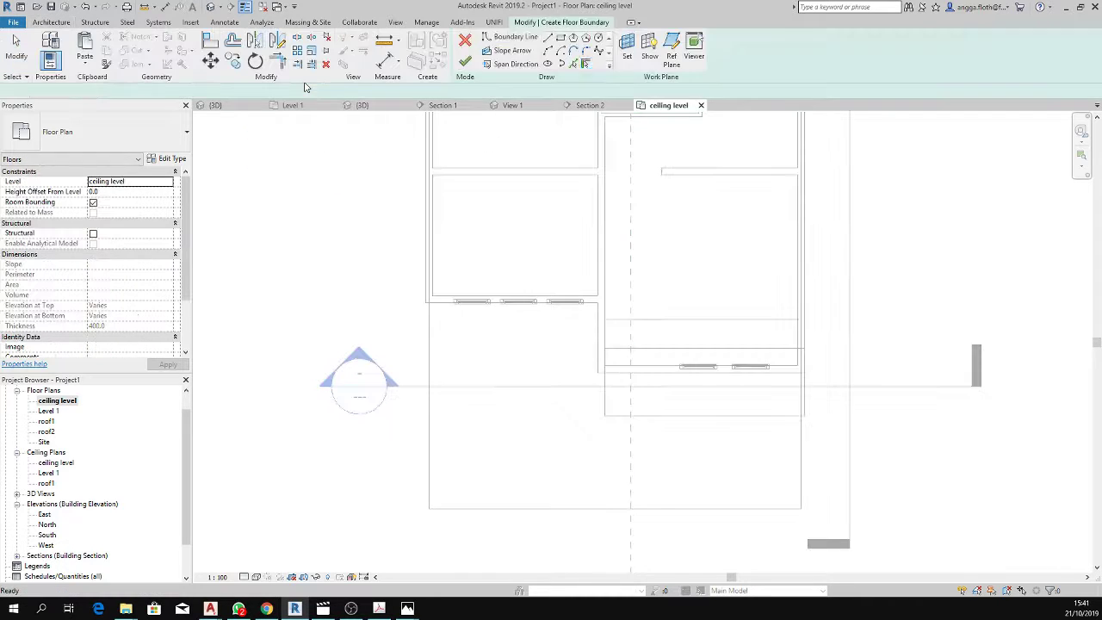
left_click(548, 38)
left_click(423, 300)
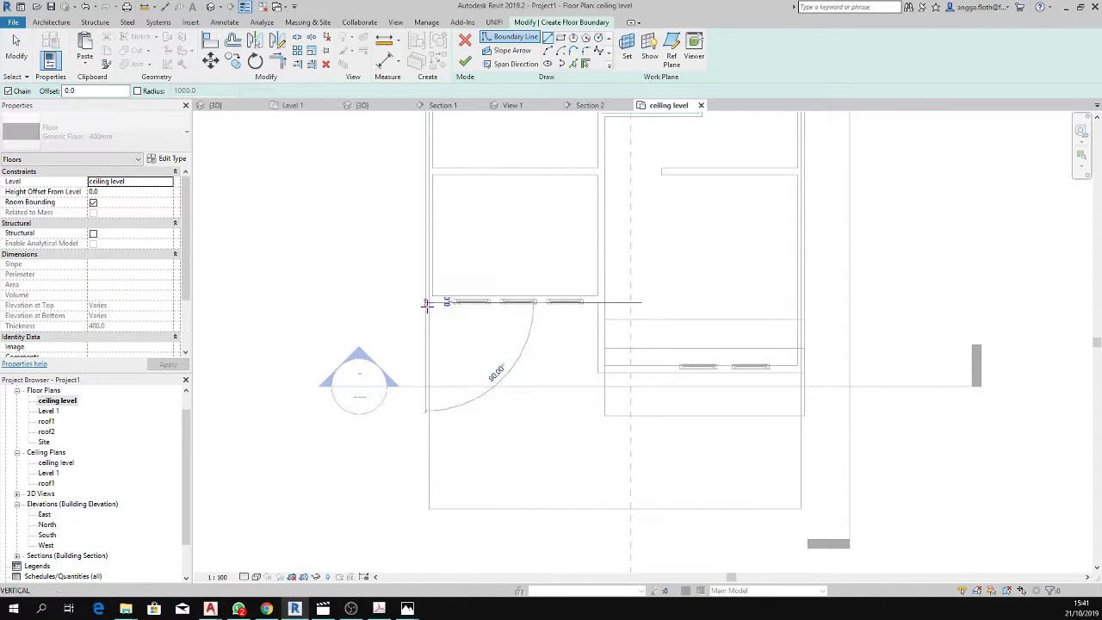
left_click(598, 301)
left_click(595, 372)
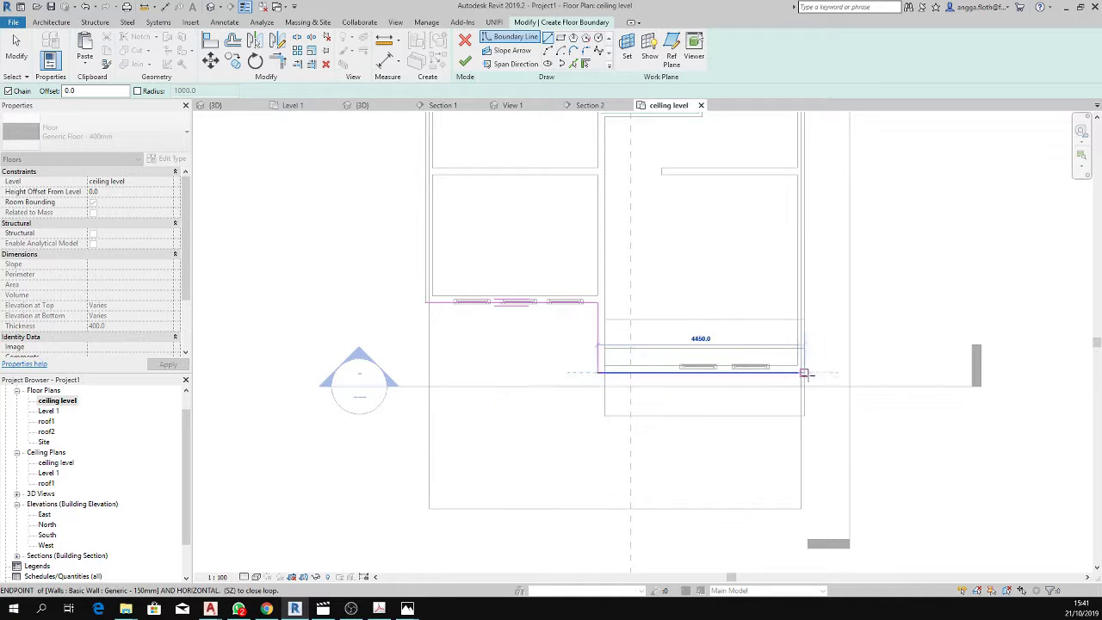
scroll(797, 373, "up", 1)
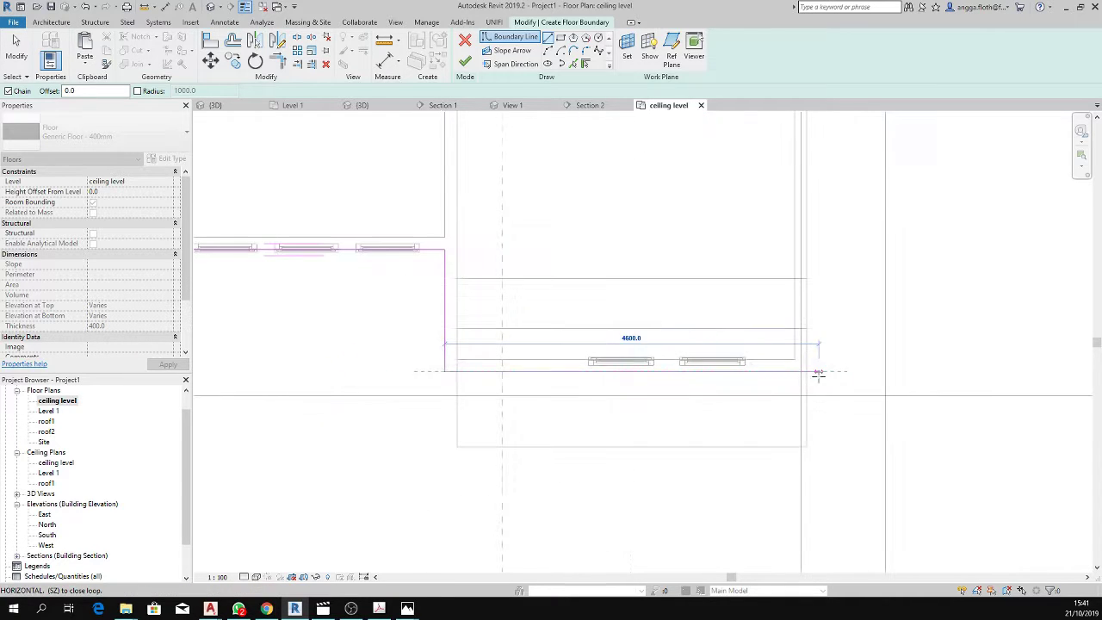
left_click(797, 372)
scroll(797, 372, "up", 1)
scroll(808, 416, "down", 1)
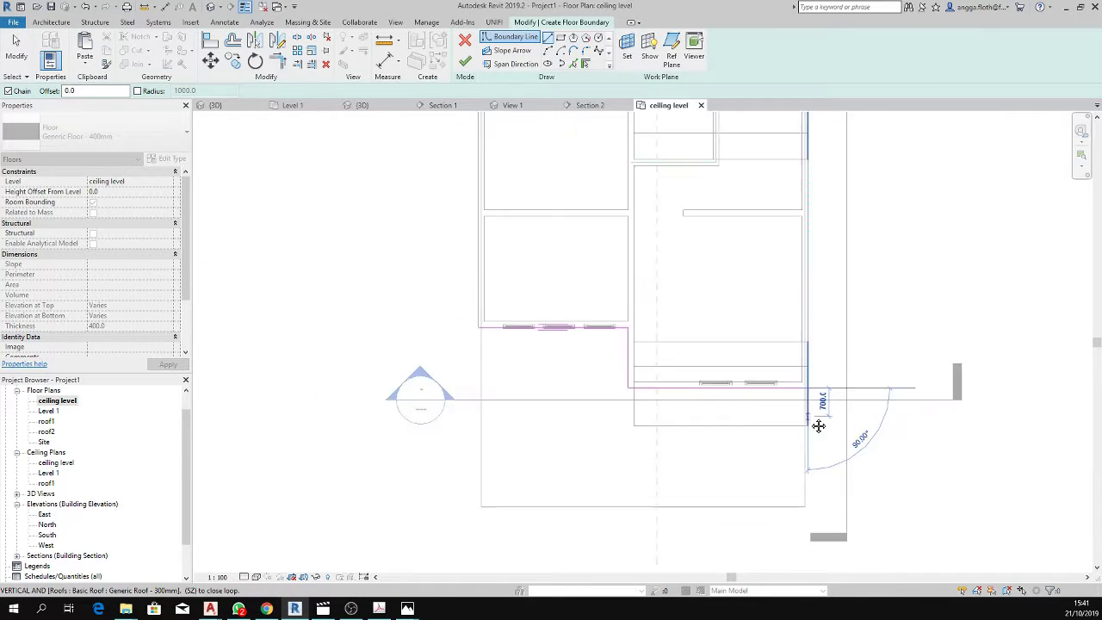
scroll(817, 422, "down", 1)
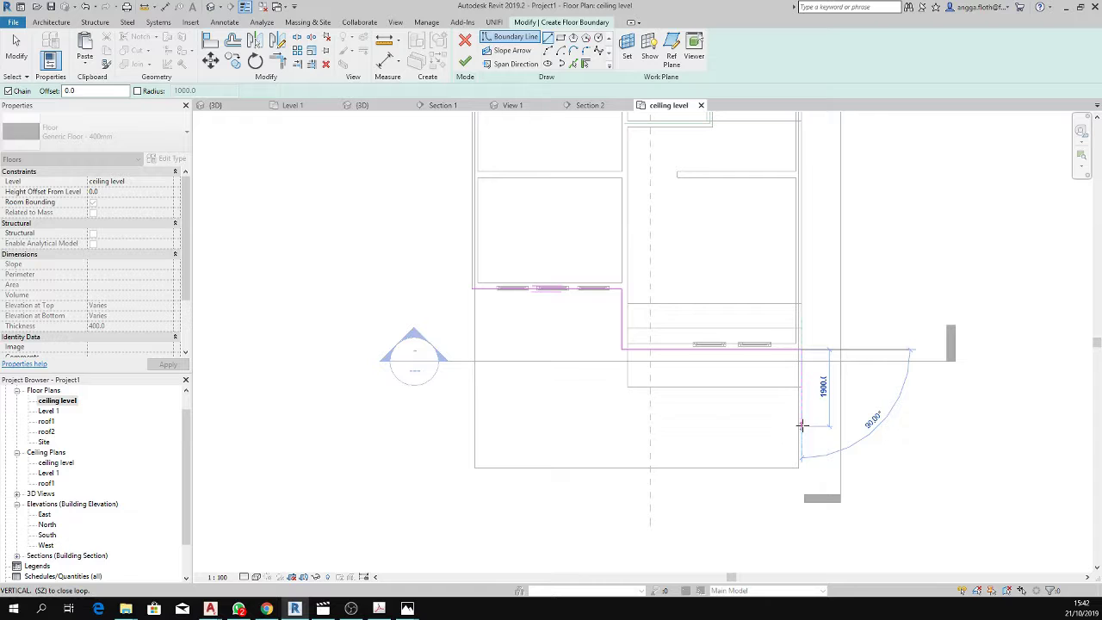
Continue the boundary down the right side, across the front and up the left wall to close the loop.
left_click(800, 422)
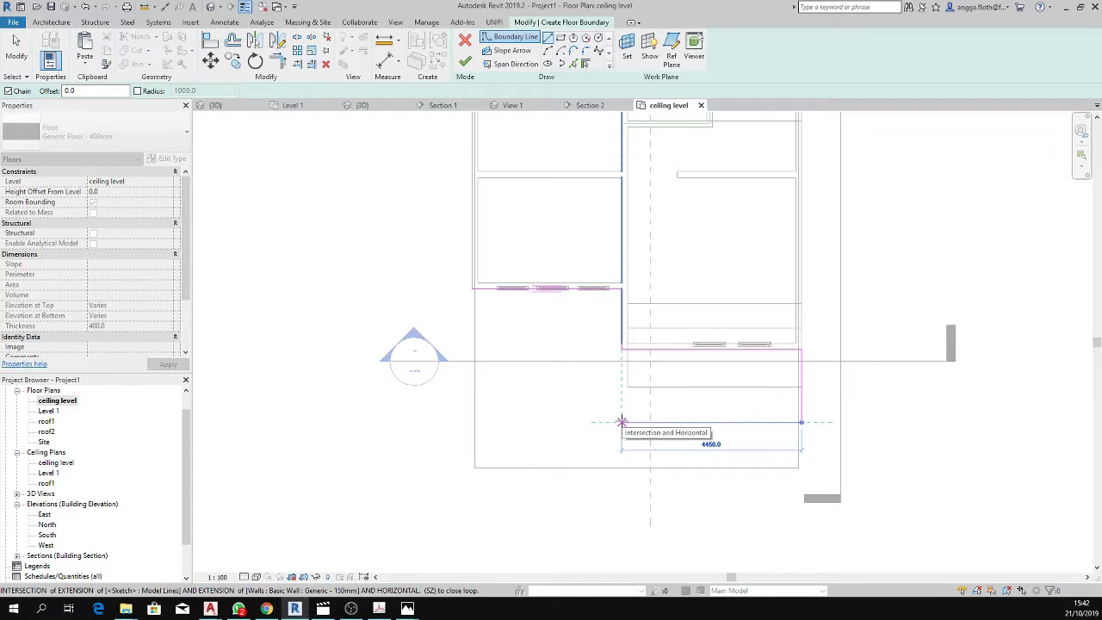
left_click(602, 422)
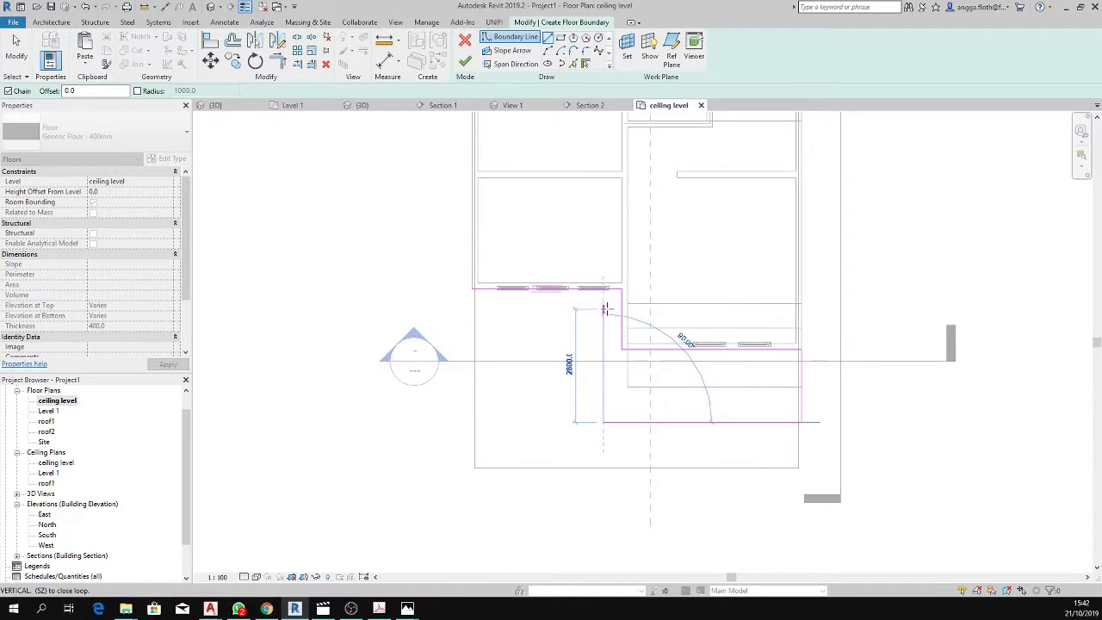
left_click(605, 308)
scroll(472, 309, "up", 3)
left_click(468, 309)
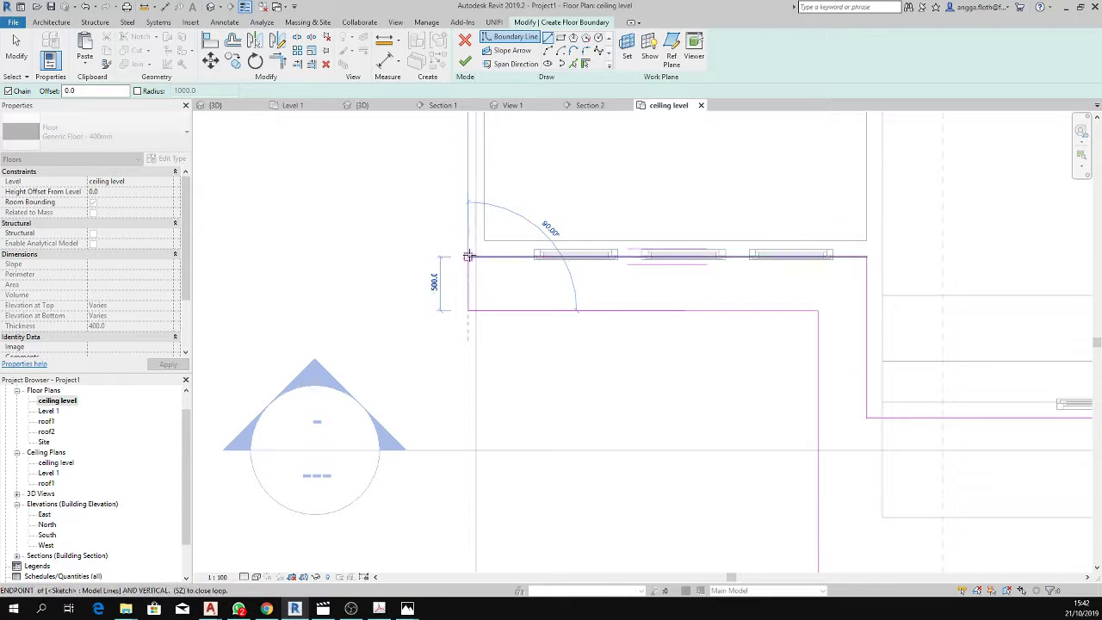
left_click(468, 256)
scroll(469, 257, "down", 4)
mouse_move(627, 290)
middle_mouse_down()
mouse_move(829, 330)
mouse_move(816, 318)
middle_mouse_up()
Finish the floor sketch and select the new ceiling slab in the 3D view.
left_click(465, 63)
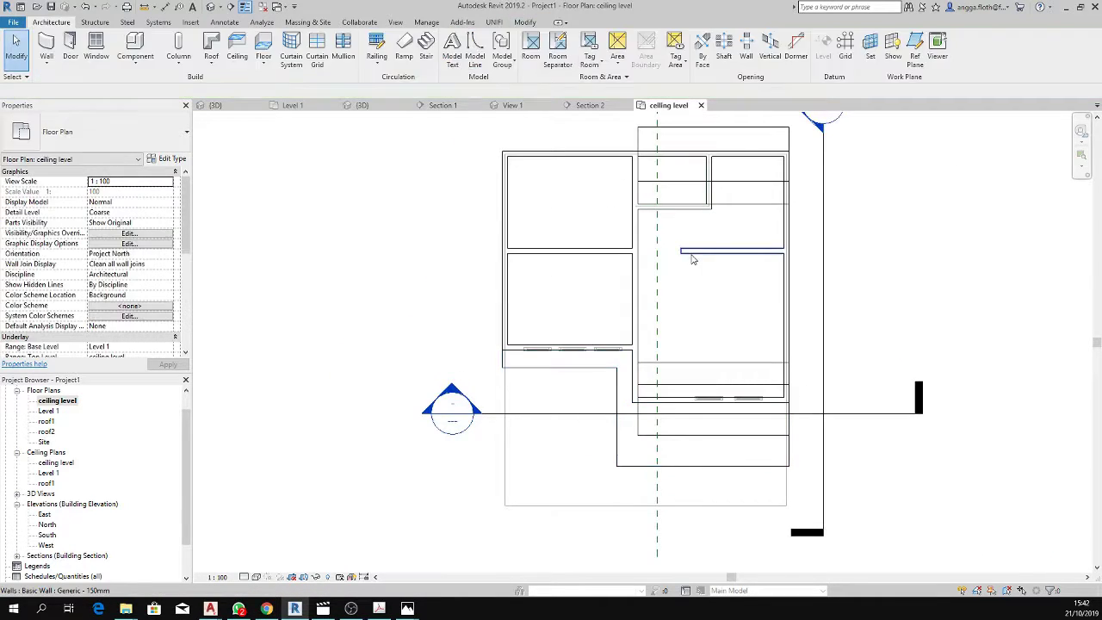
left_click(376, 109)
mouse_move(671, 371)
middle_mouse_down("shift")
mouse_move(715, 385)
mouse_move(762, 349)
middle_mouse_up("shift")
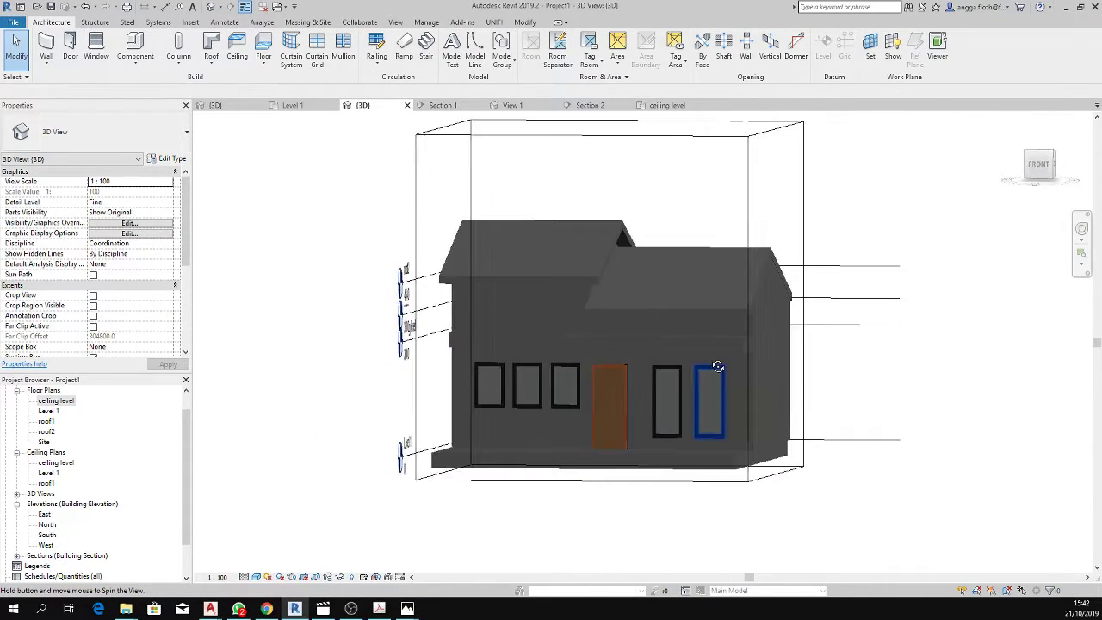
left_click(763, 348)
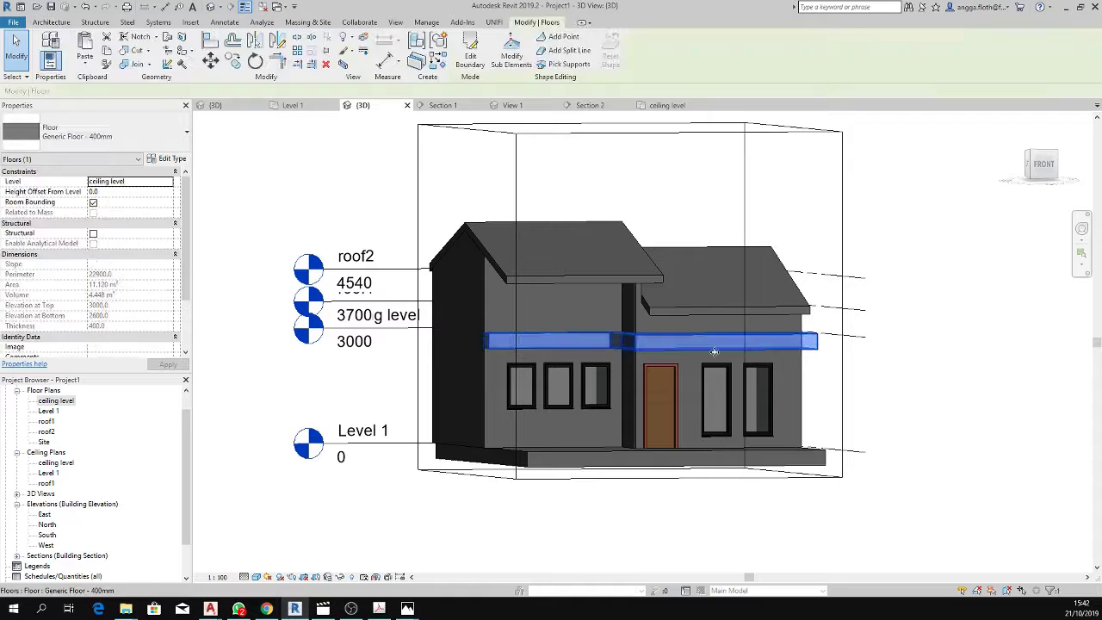
scroll(94, 258, "down", 2)
scroll(95, 258, "up", 2)
Duplicate the floor type as 'dakr - 150mm', Exterior function, 150 layer thickness, and apply it.
left_click(168, 159)
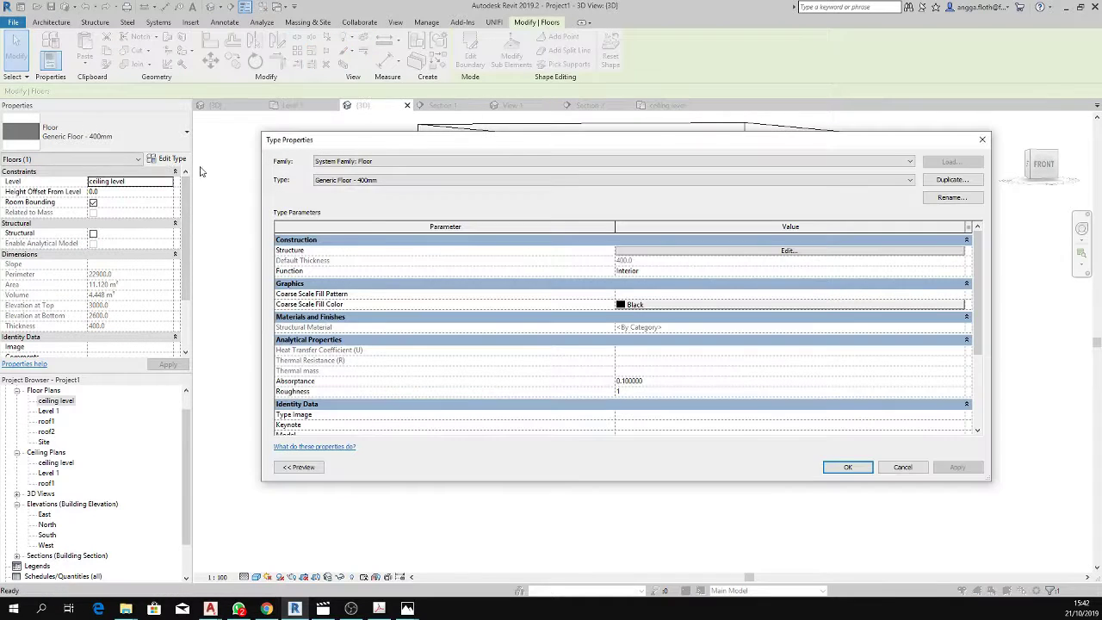
left_click(950, 180)
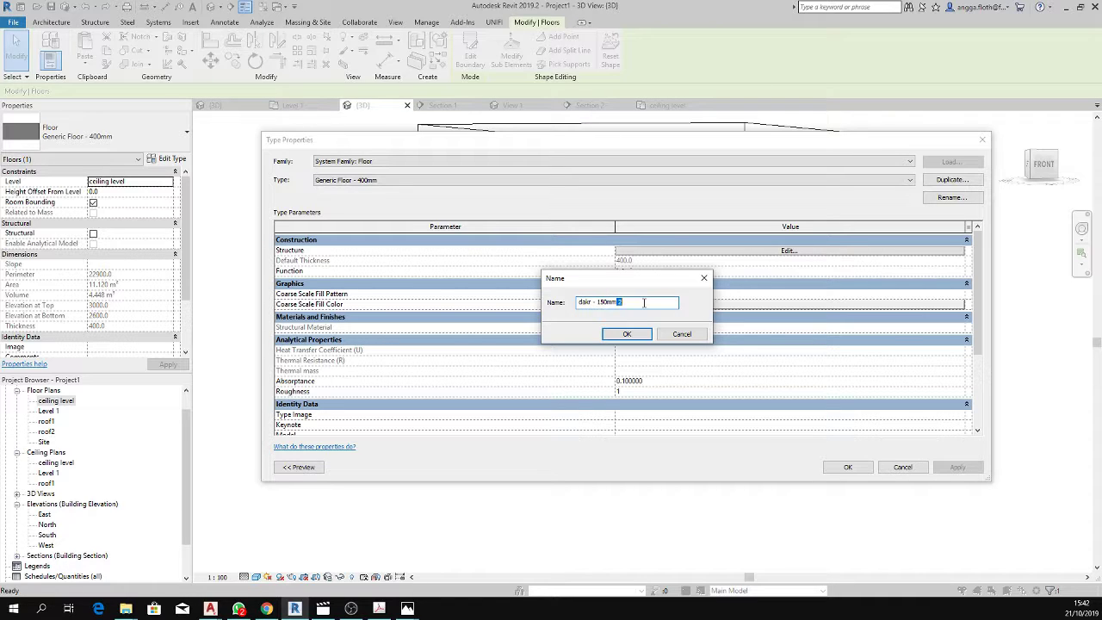
left_click(636, 335)
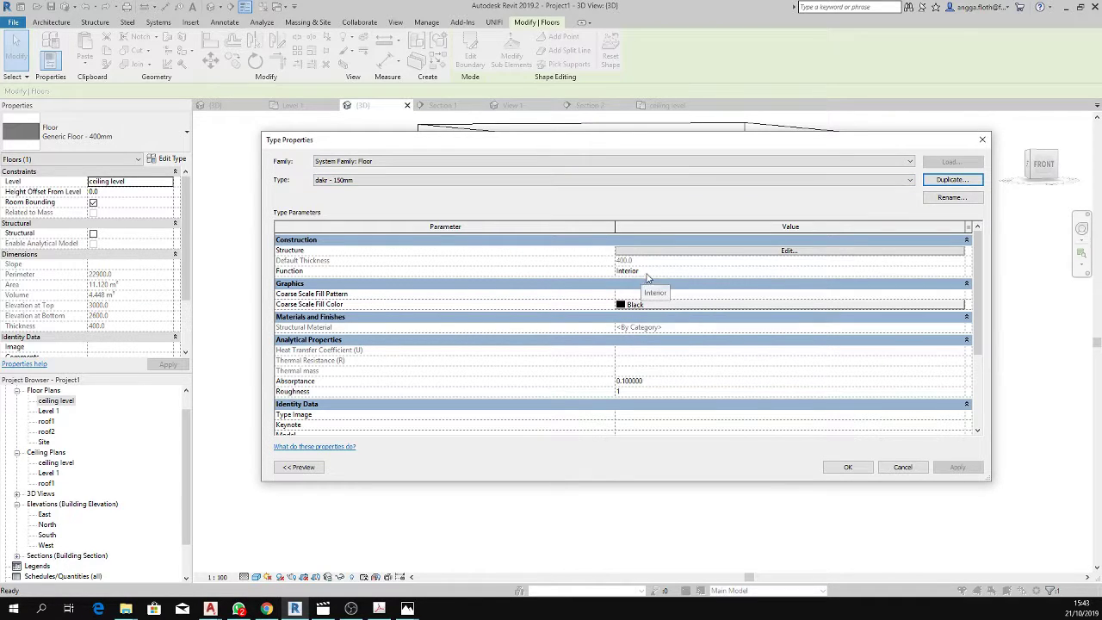
left_click(961, 273)
left_click(647, 297)
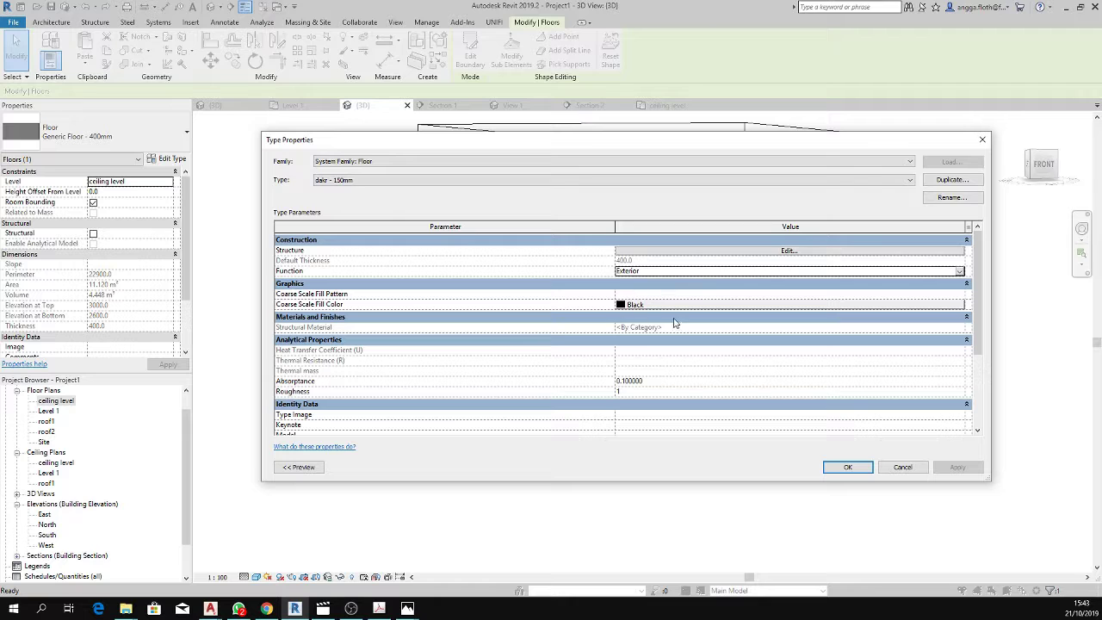
left_click(790, 251)
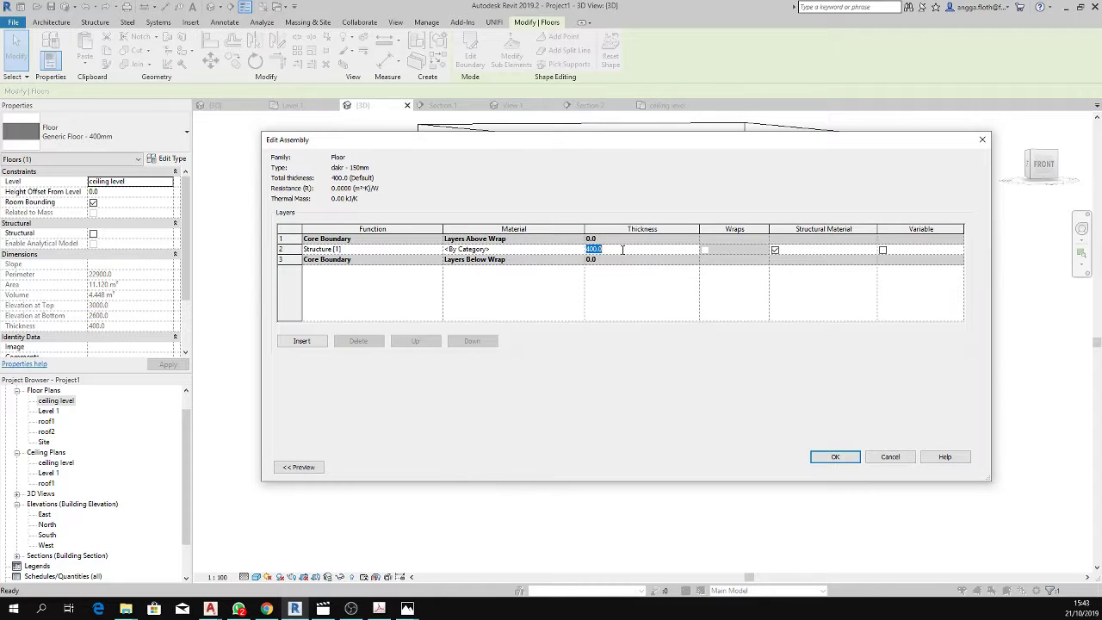
left_click(834, 459)
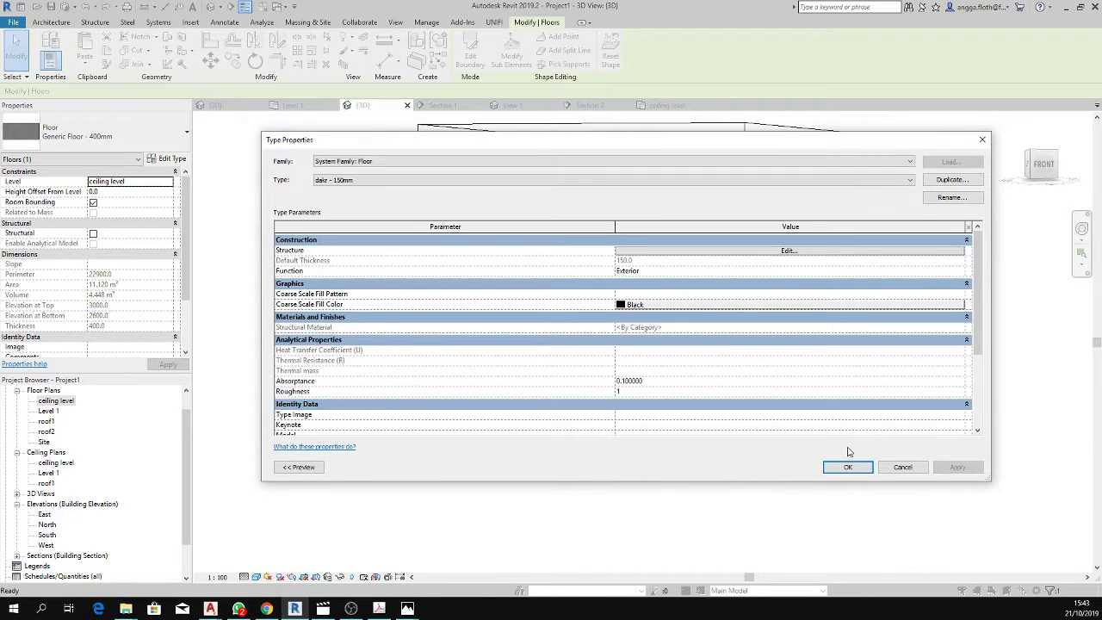
left_click(849, 470)
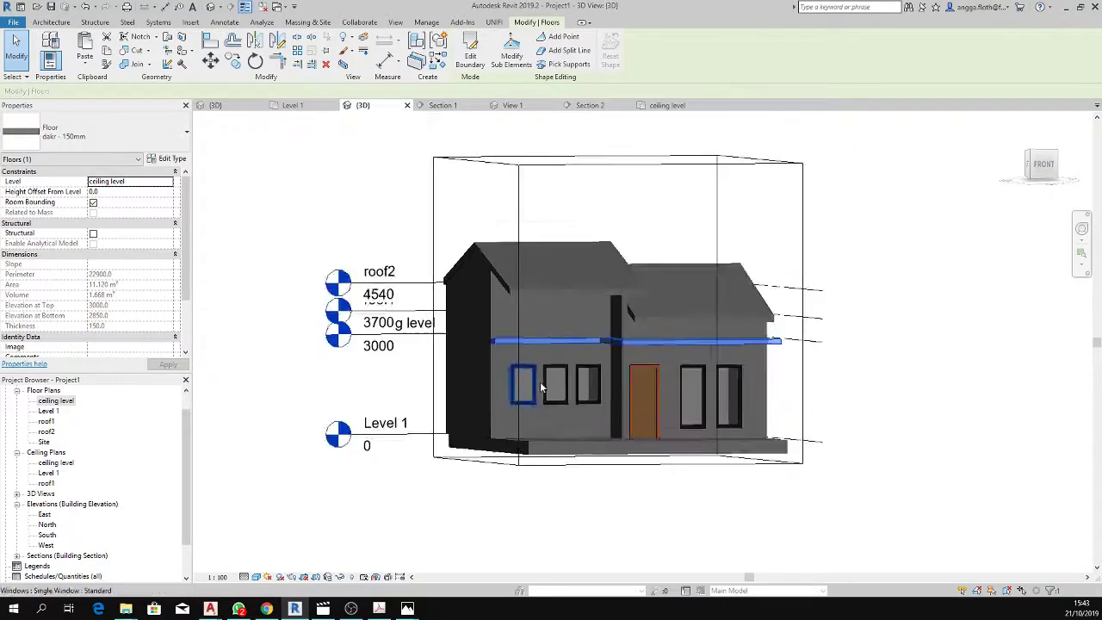
Inspect the slab in 3D, then nudge its front boundary edge down and finish editing.
key("Escape")
mouse_move(540, 381)
middle_mouse_down("shift")
mouse_move(472, 406)
mouse_move(789, 445)
mouse_move(721, 445)
middle_mouse_up("shift")
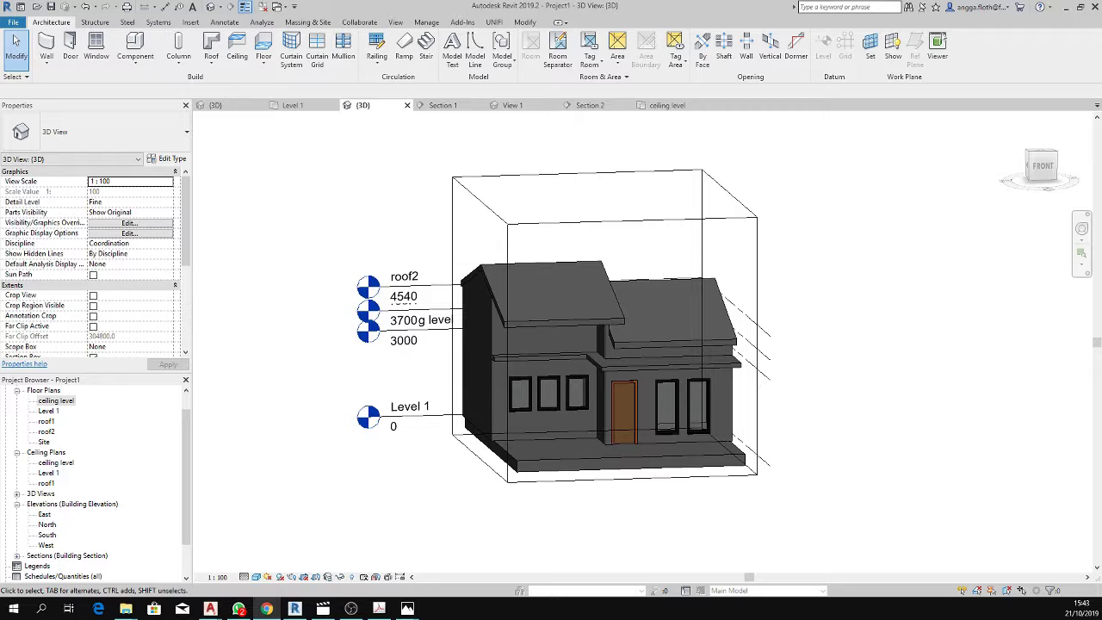
mouse_move(845, 402)
middle_mouse_down("shift")
mouse_move(862, 454)
mouse_move(611, 475)
mouse_move(554, 380)
middle_mouse_up("shift")
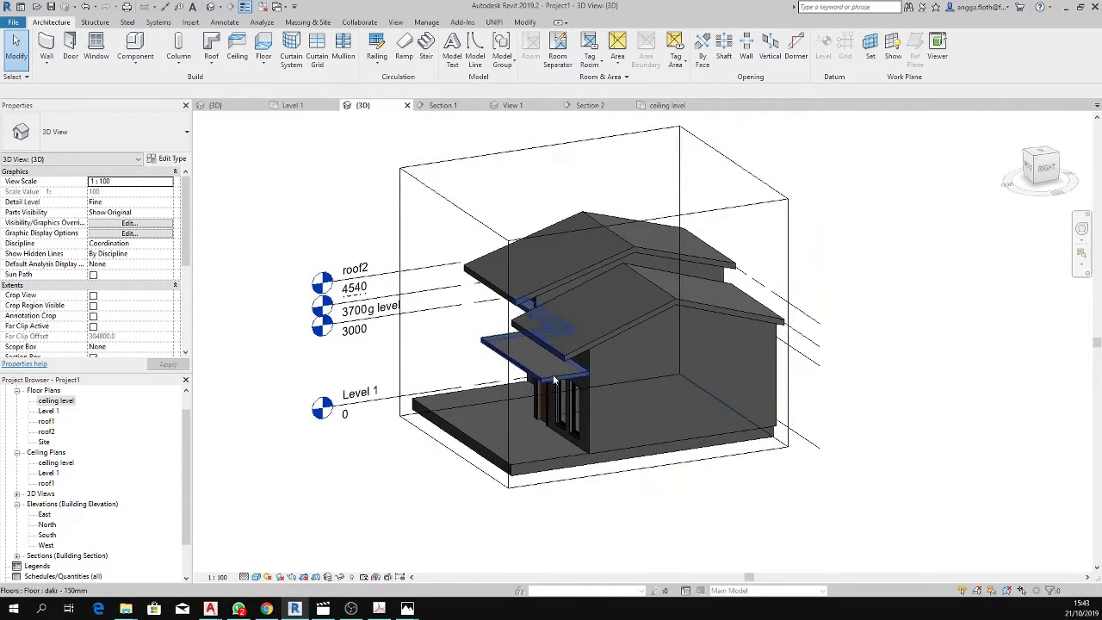
left_click(667, 105)
double_click(693, 466)
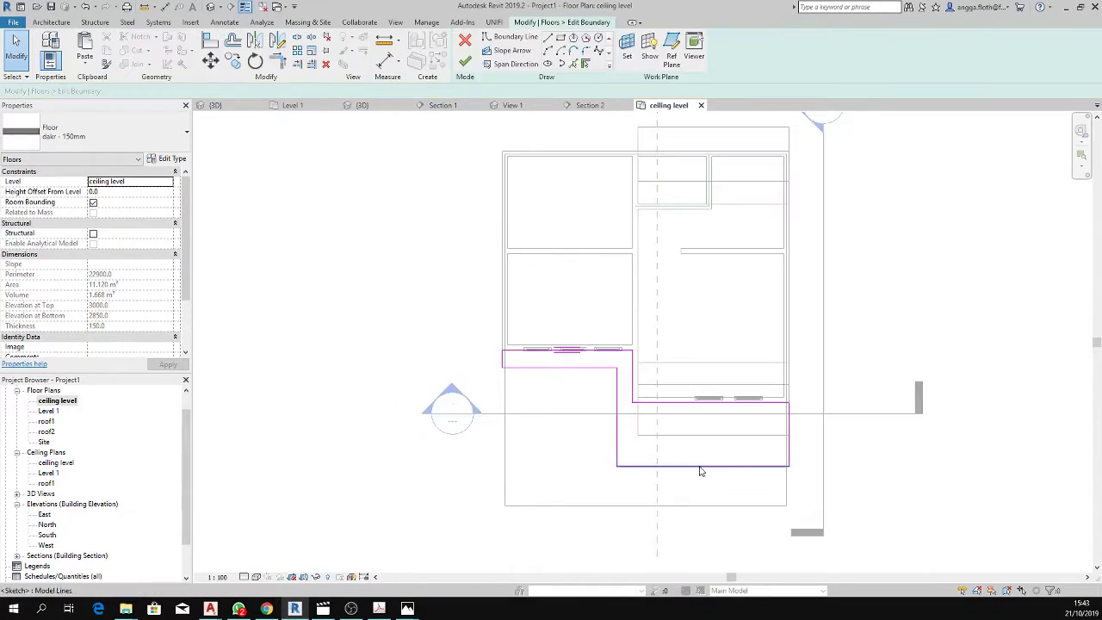
scroll(675, 418, "up", 2)
key("Down")
key("Down")
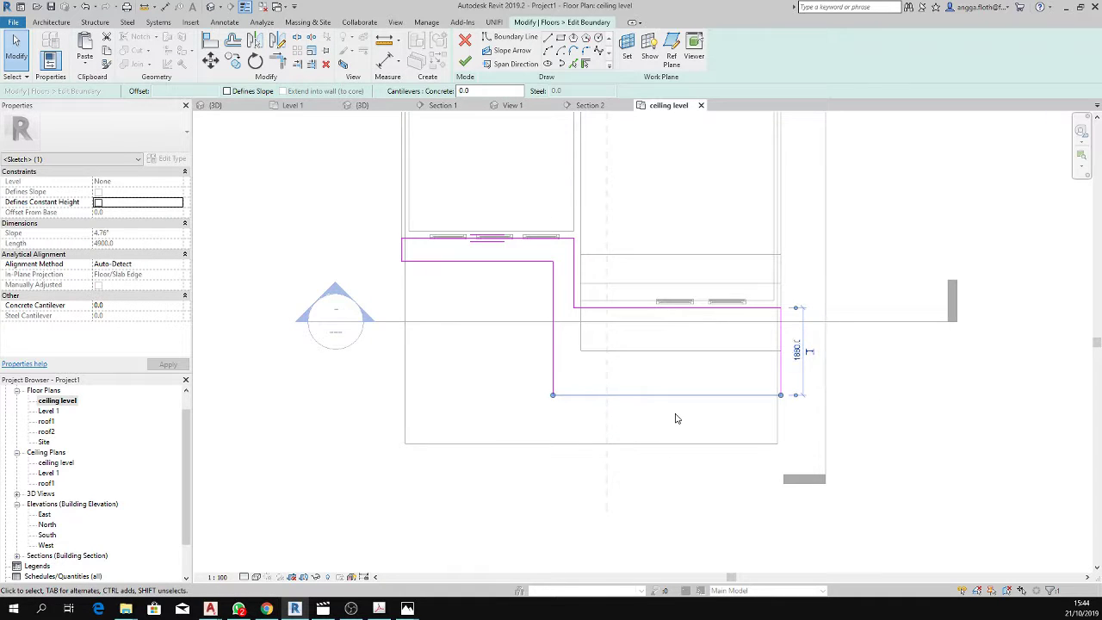
left_click(930, 393)
left_click(464, 66)
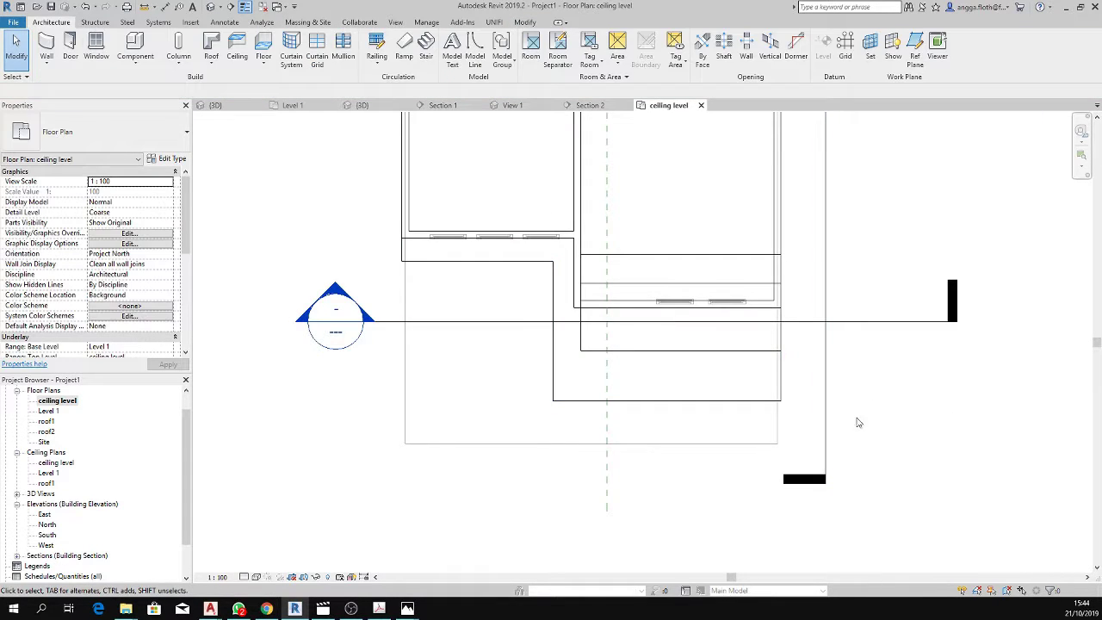
On the Level 1 plan, draw a 3000 mm wall across the gardens.
double_click(49, 410)
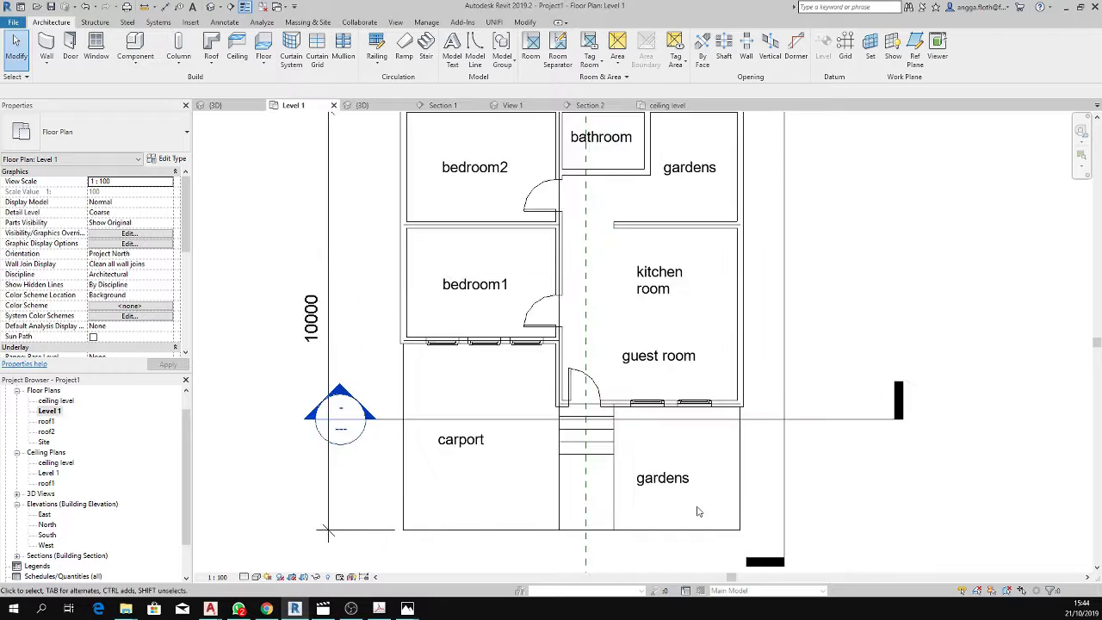
scroll(590, 368, "up", 1)
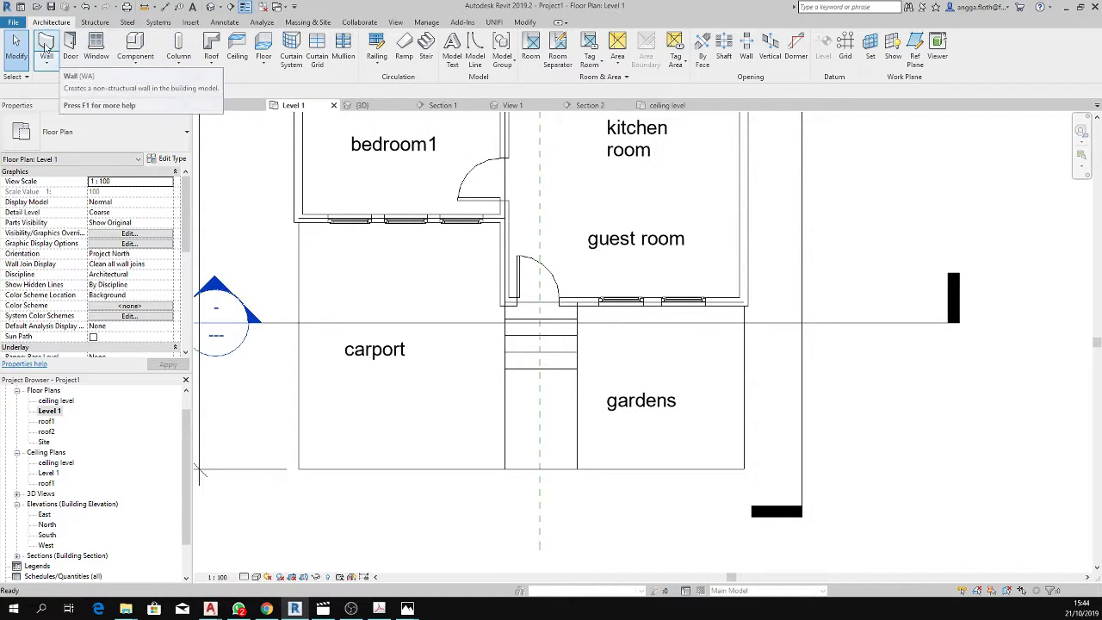
left_click(47, 47)
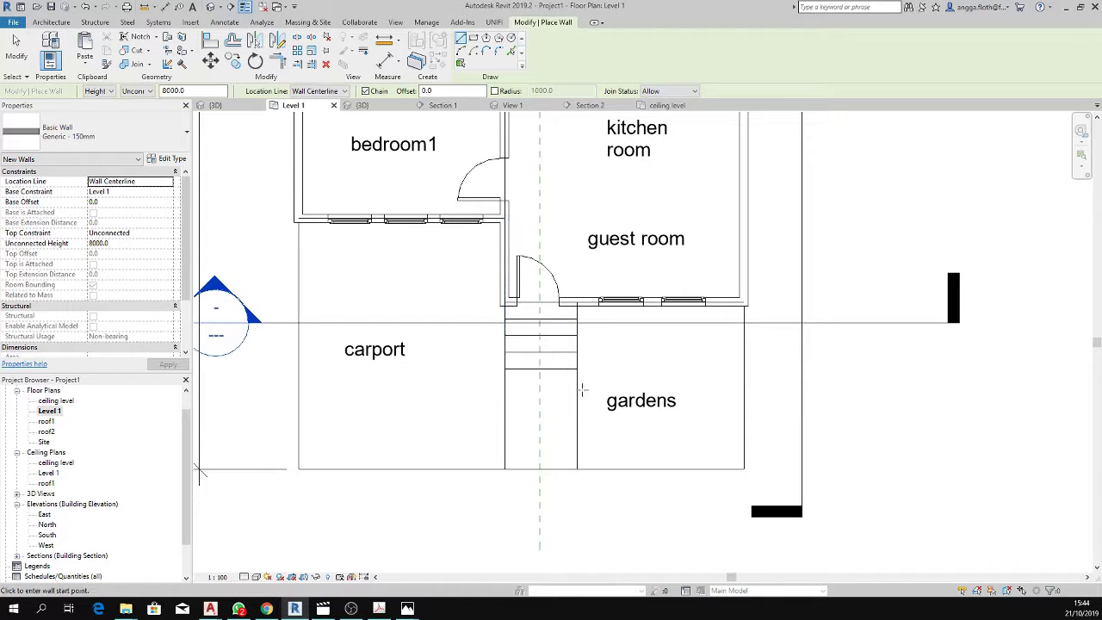
left_click(577, 385)
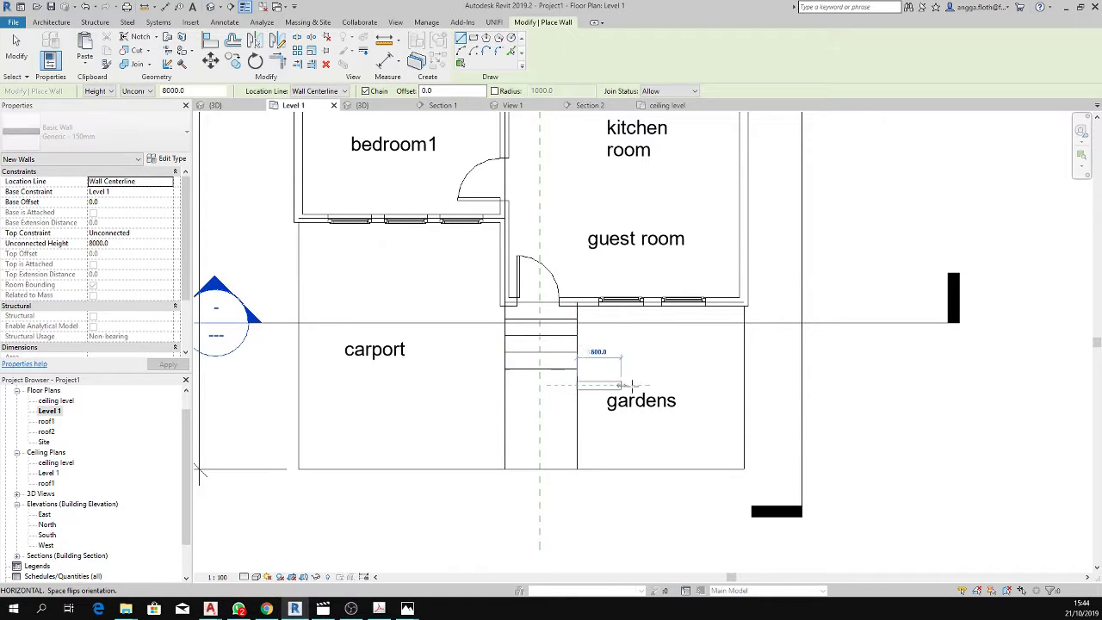
left_click(744, 386)
key("Escape")
key("Escape")
left_click(654, 384)
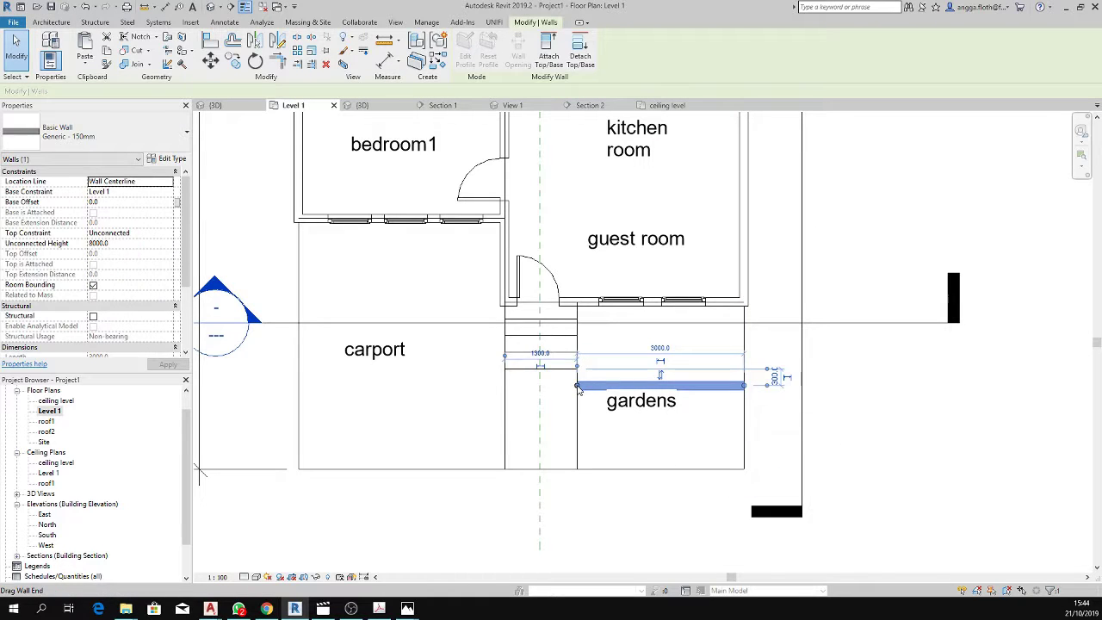
left_click(668, 435)
Move the 'gardens' text label down below the new wall.
middle_click_drag(668, 435, 645, 375)
left_click(603, 346)
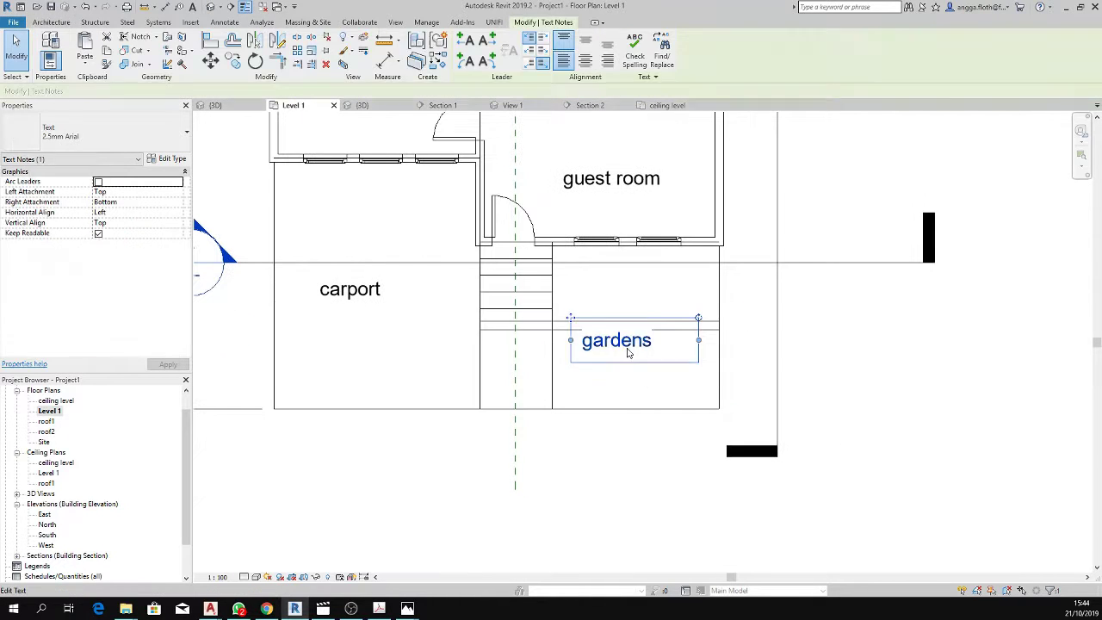
left_click_drag(629, 355, 640, 372)
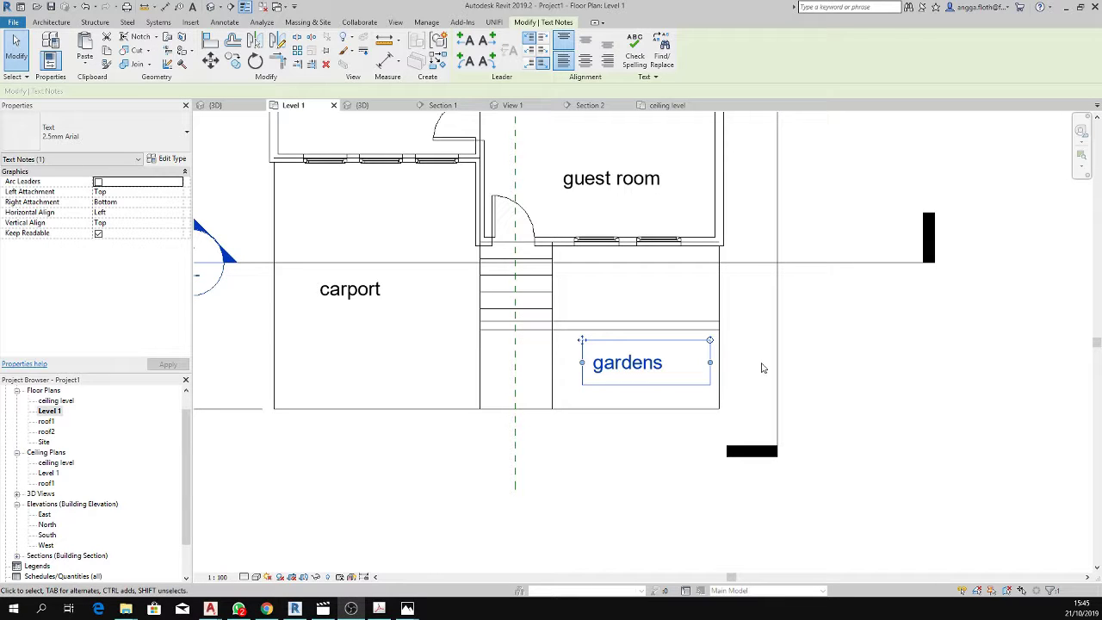
key("Escape")
left_click(637, 328)
key("Escape")
Move the Section 2 cut line down across the gardens and open the Section 2 view.
left_click(631, 263)
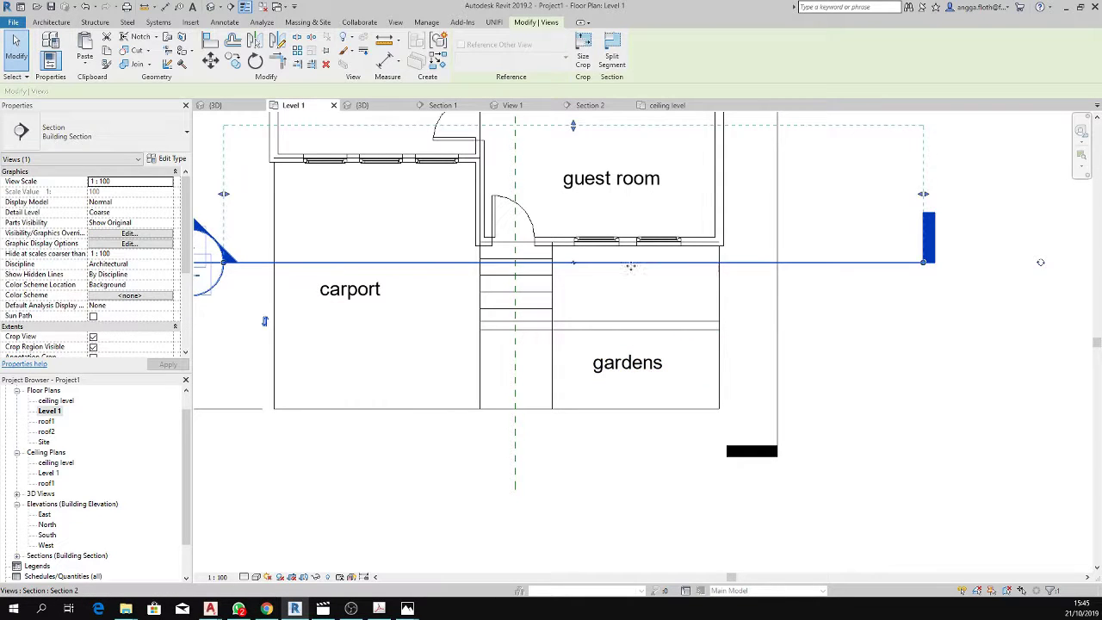
left_click_drag(631, 263, 637, 348)
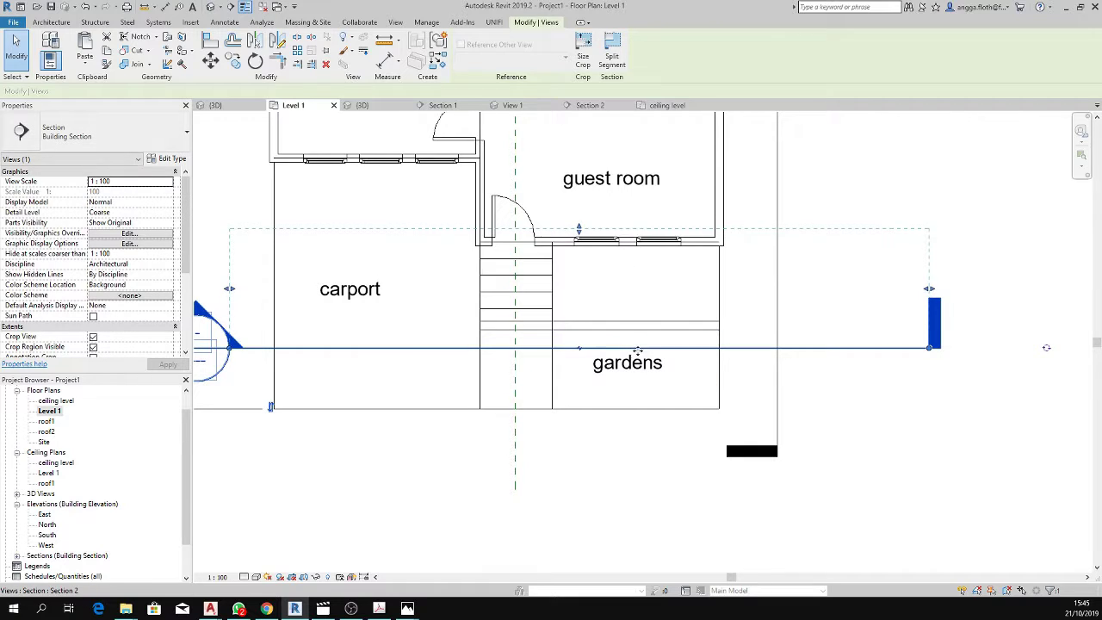
right_click(637, 351)
left_click(680, 113)
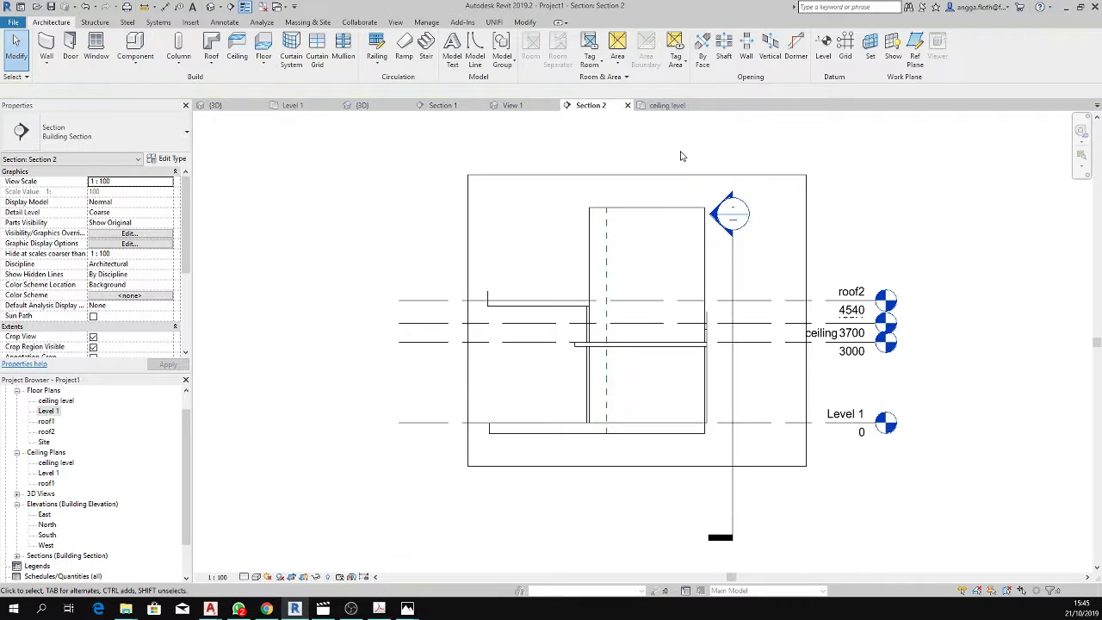
Cut a rectangular wall opening over the door in the front wall.
left_click(591, 234)
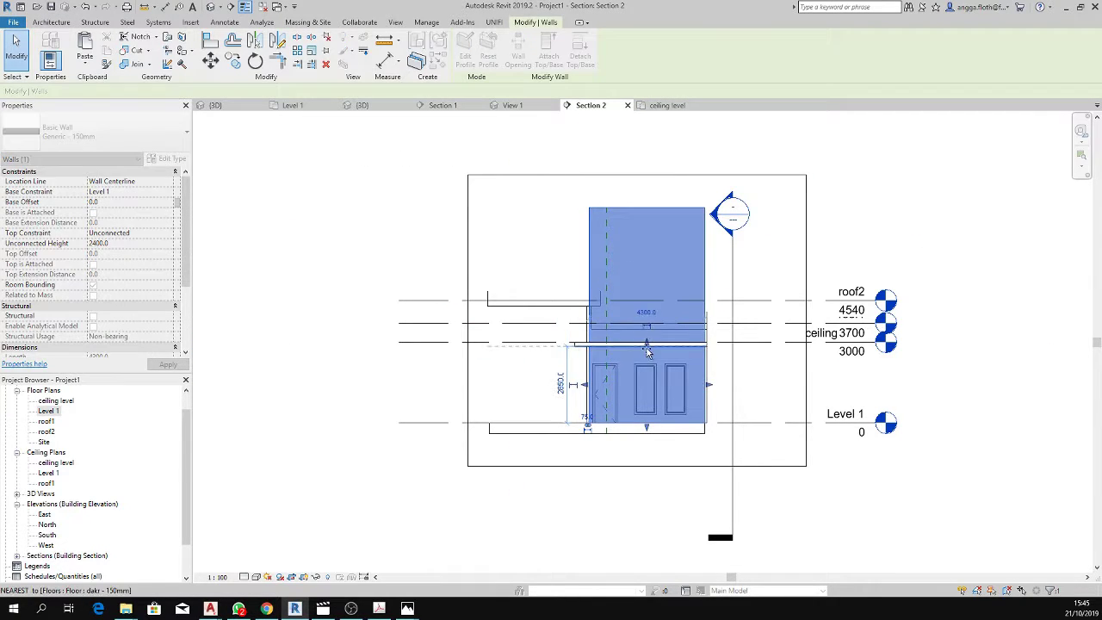
key("Escape")
scroll(648, 351, "up", 3)
scroll(663, 362, "up", 1)
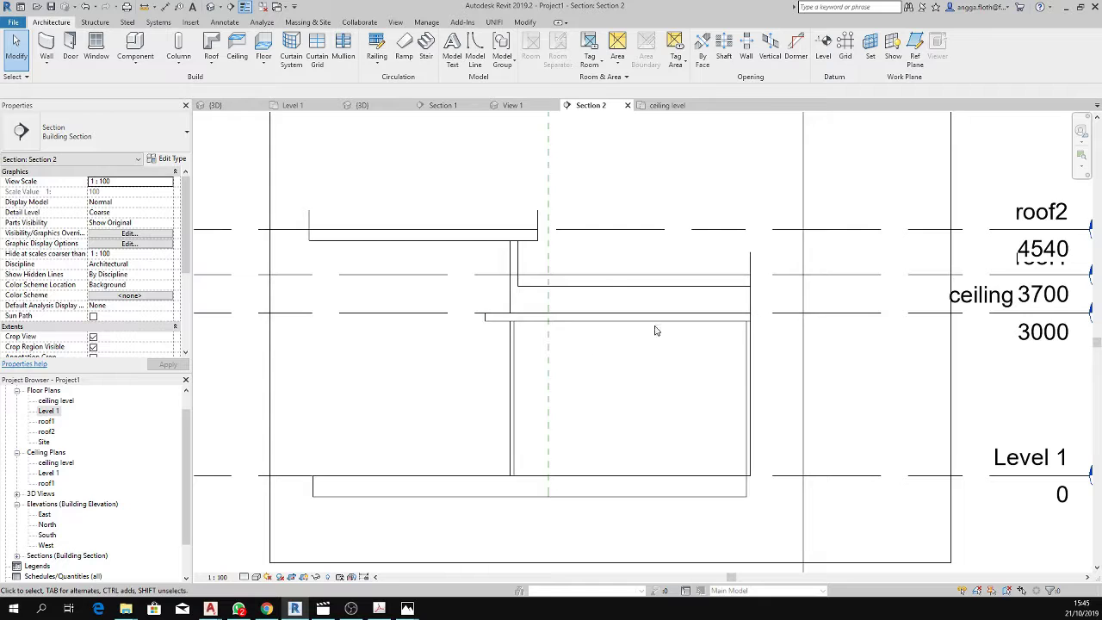
left_click(742, 349)
scroll(575, 357, "up", 1)
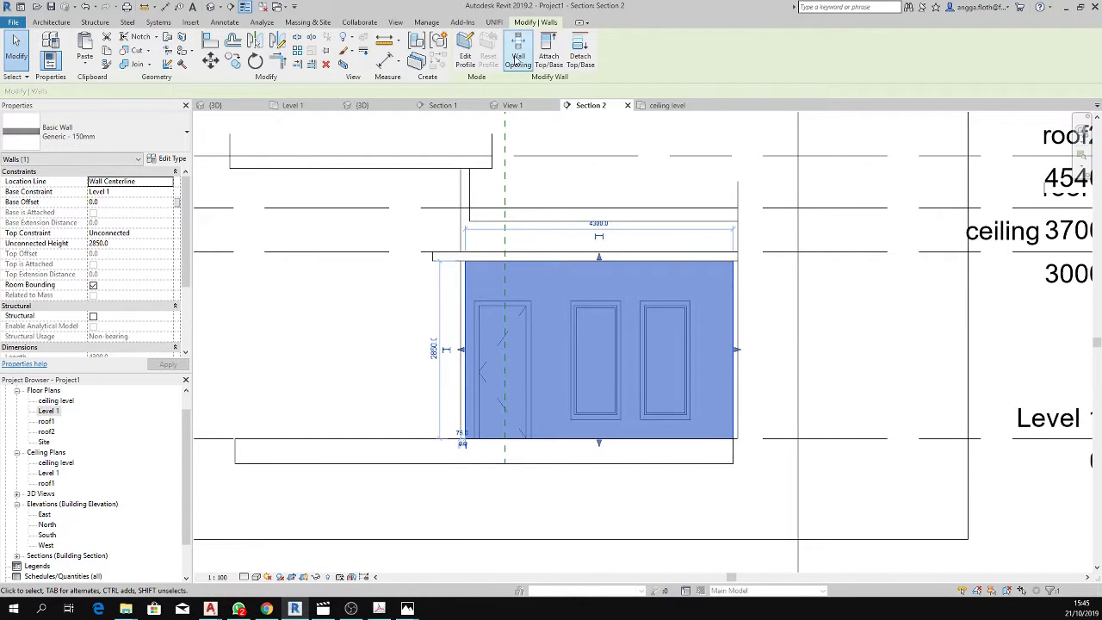
left_click(517, 58)
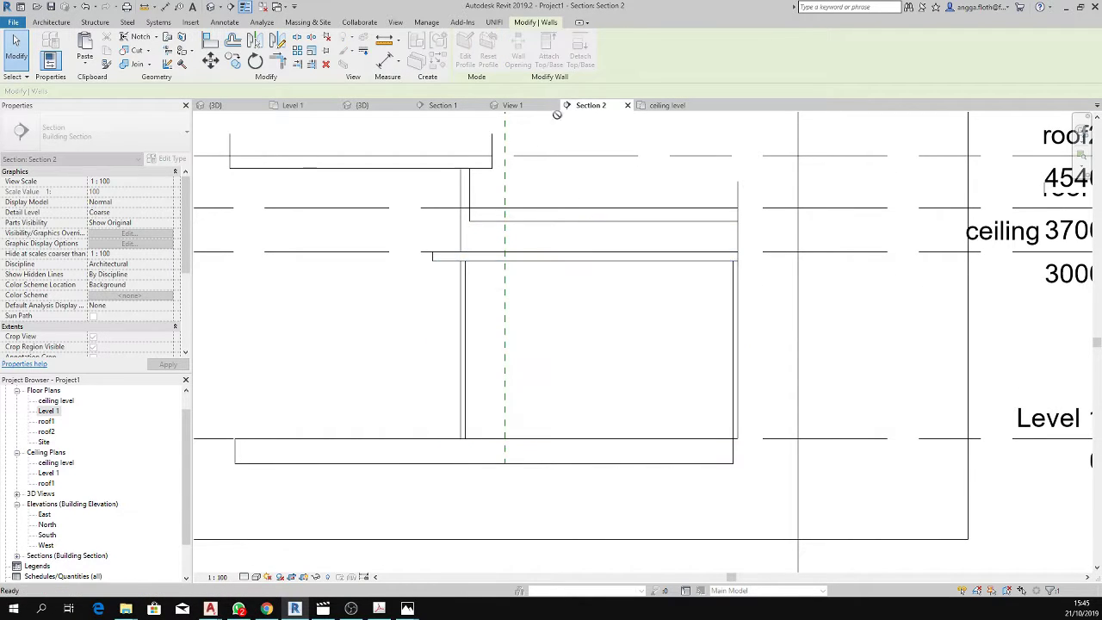
left_click(464, 297)
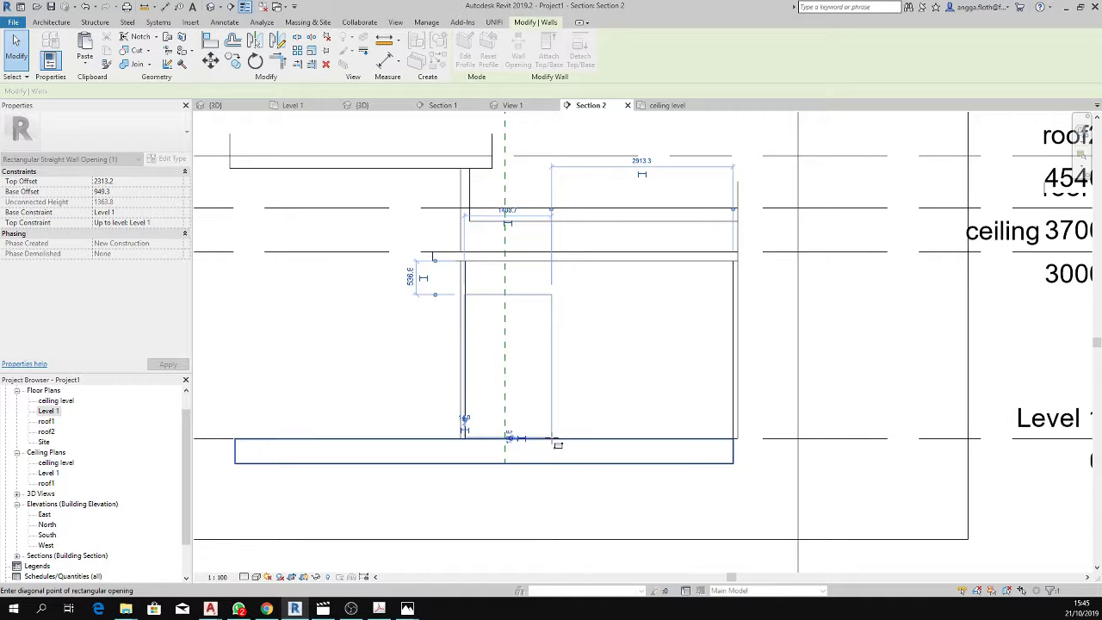
left_click(549, 438)
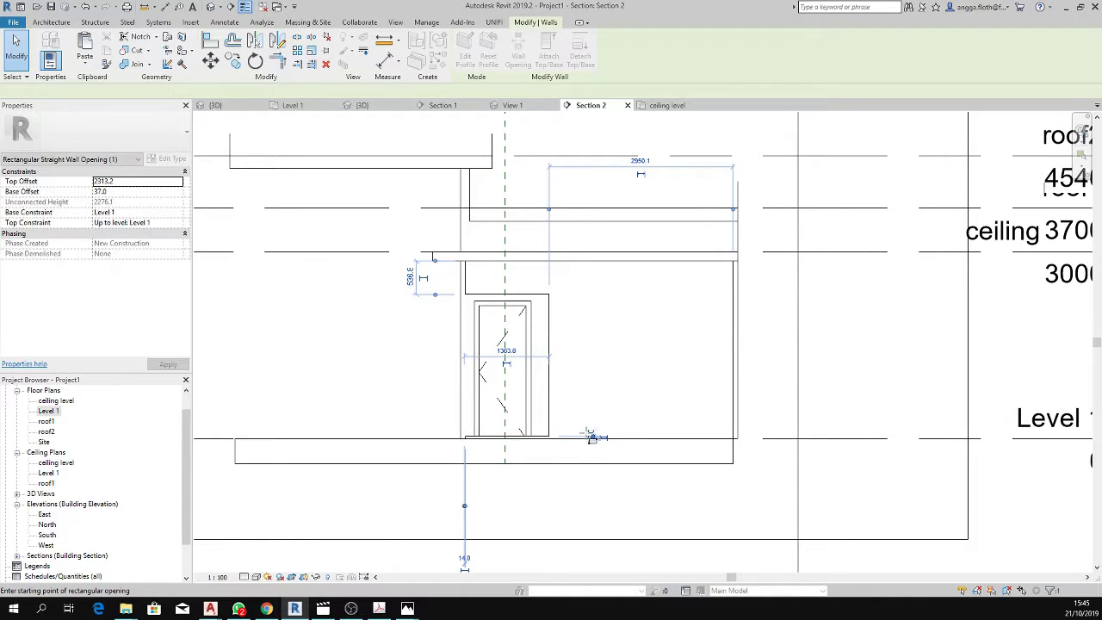
key("Escape")
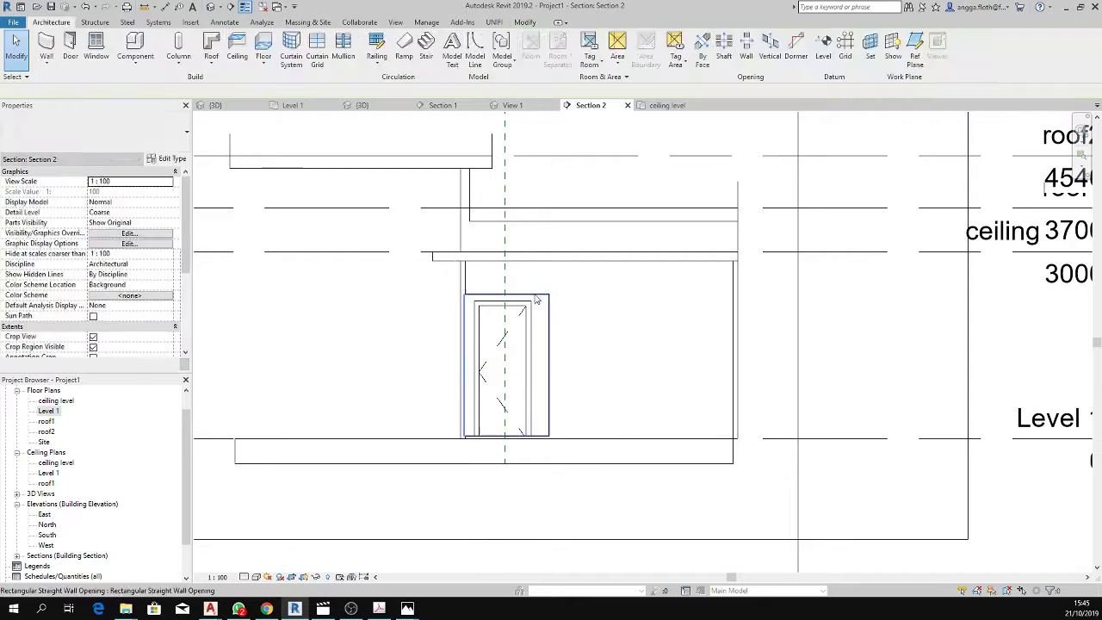
Raise the door opening's top edge to 200.
left_click(548, 344)
left_click_drag(506, 288, 506, 273)
key("Escape")
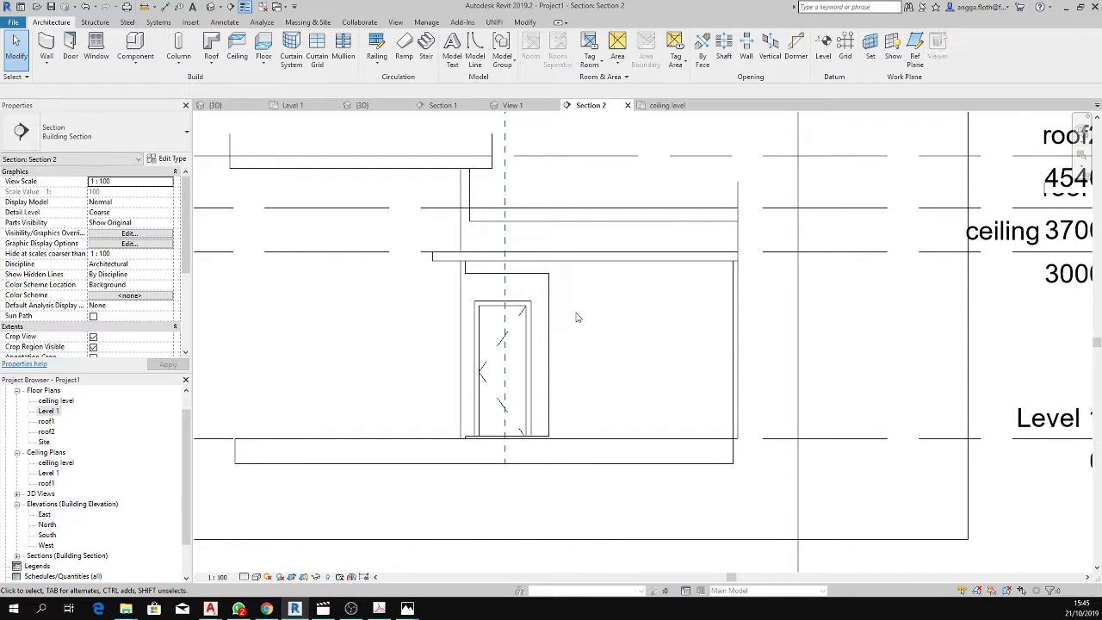
Sketch a small rectangular wall opening in the front wall beside the door.
left_click(588, 272)
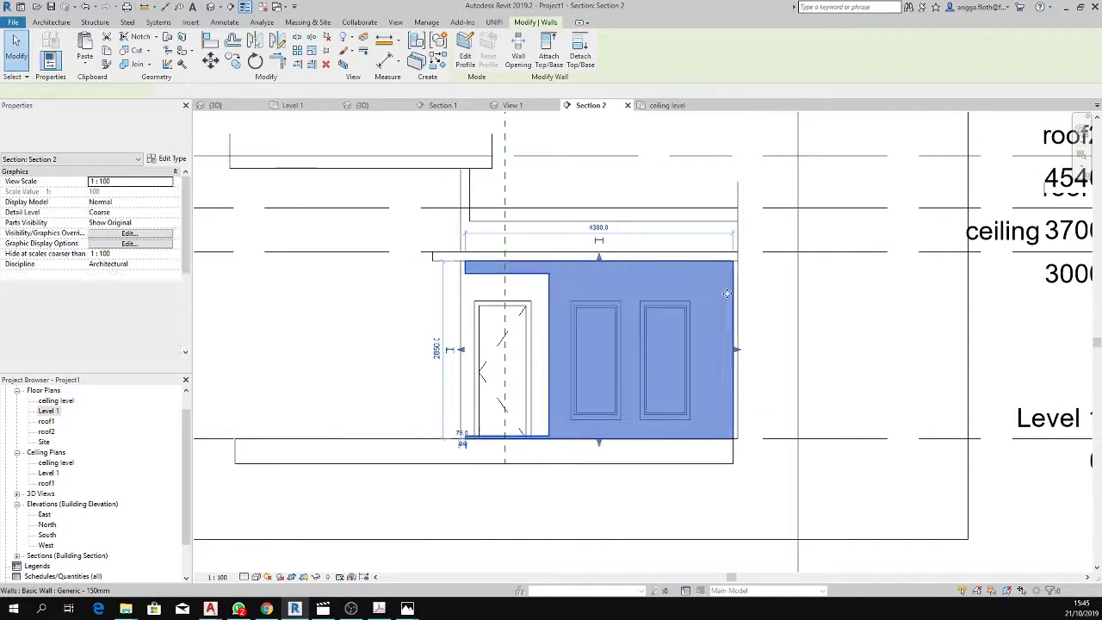
key("Return")
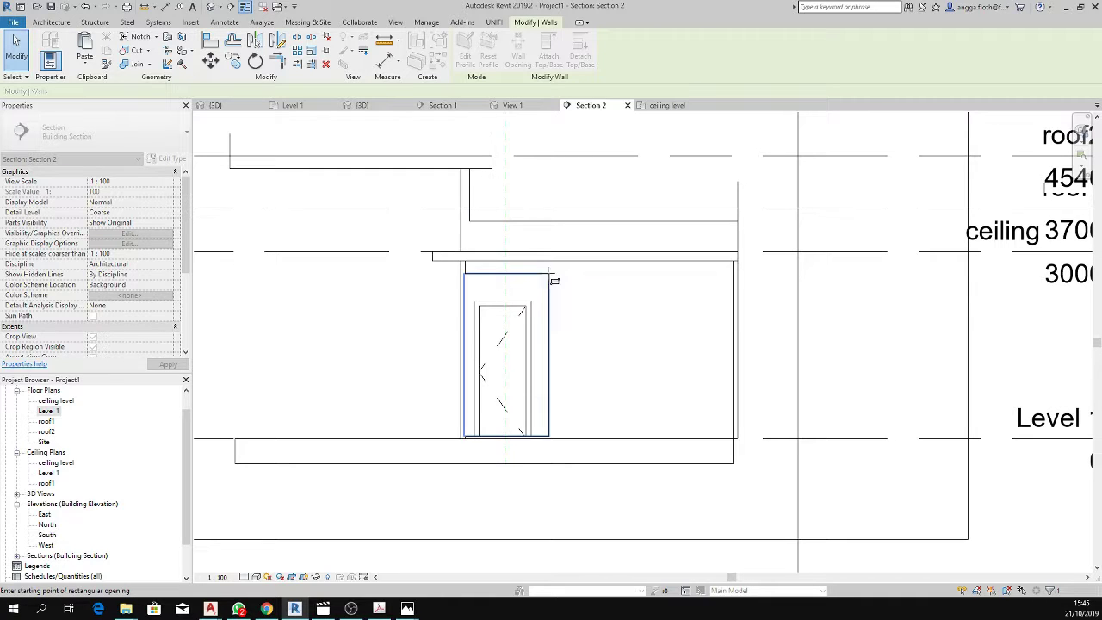
left_click(553, 280)
left_click(573, 270)
key("Escape")
scroll(577, 275, "up", 5)
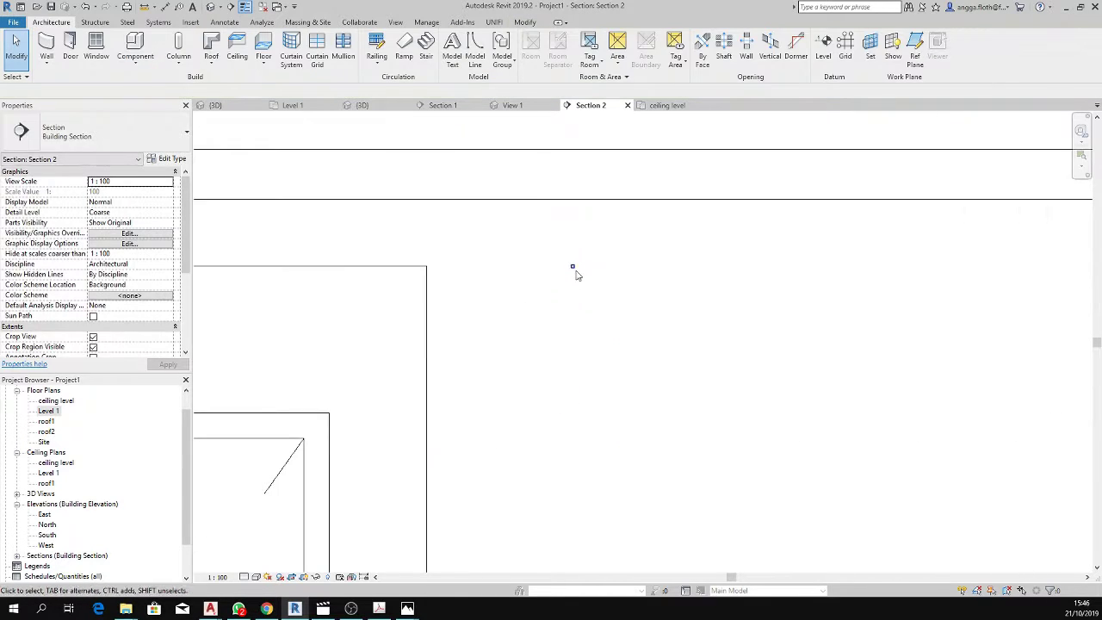
Widen the new opening to 2600 and extend it down to the floor.
left_click(572, 269)
scroll(569, 275, "down", 3)
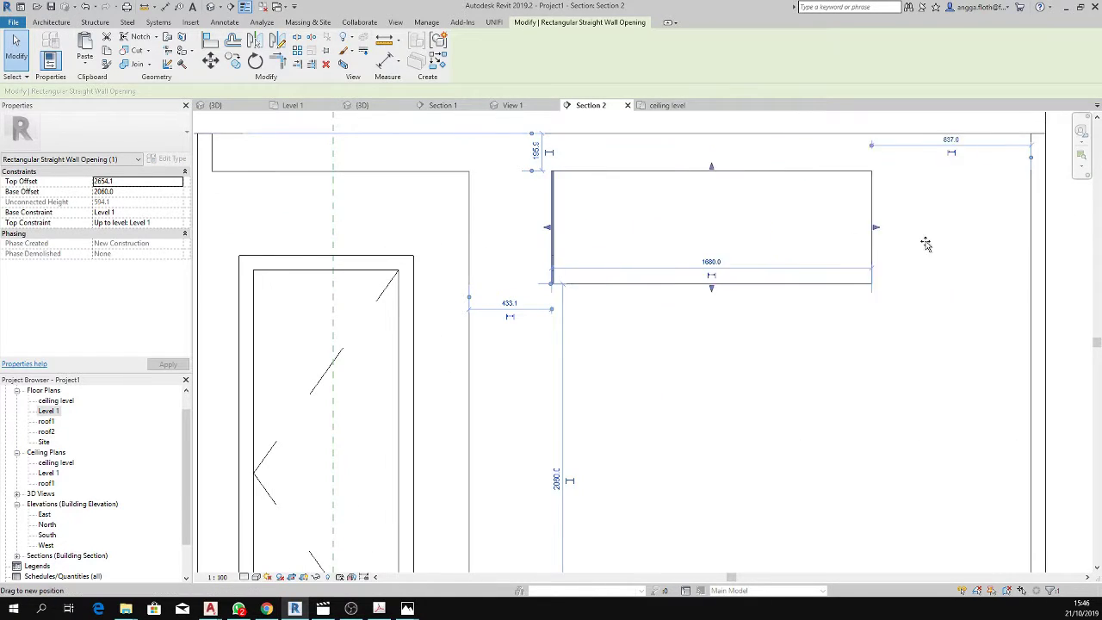
left_click_drag(925, 243, 1045, 237)
scroll(1040, 234, "down", 3)
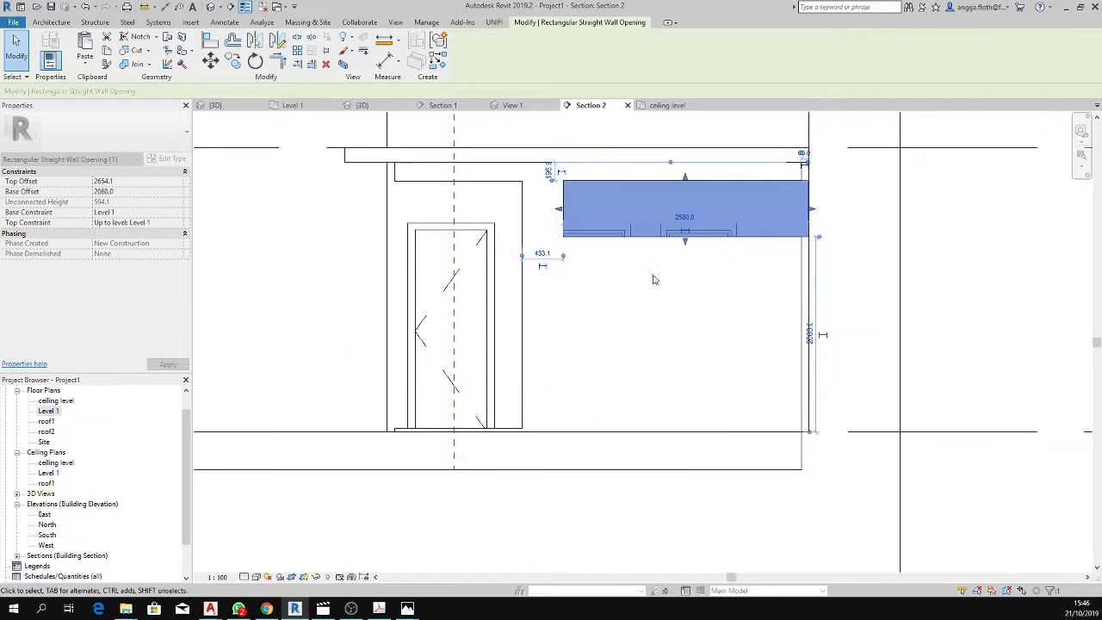
left_click_drag(685, 248, 686, 430)
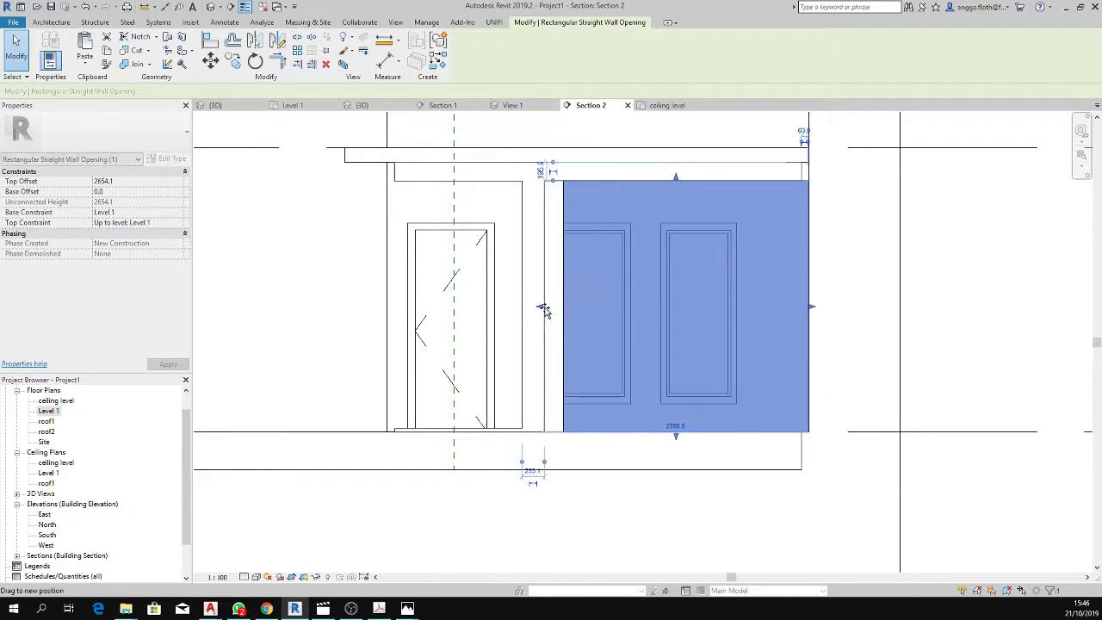
key("Escape")
Check the opening over the door and clear the selection.
left_click(476, 428)
key("Escape")
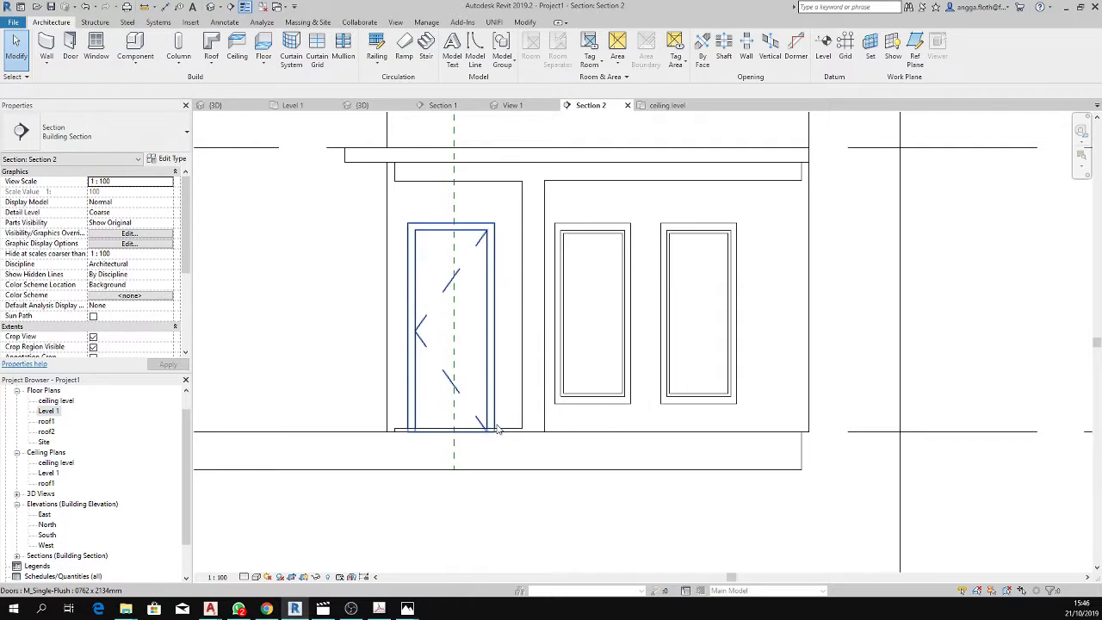
left_click(477, 428)
key("Escape")
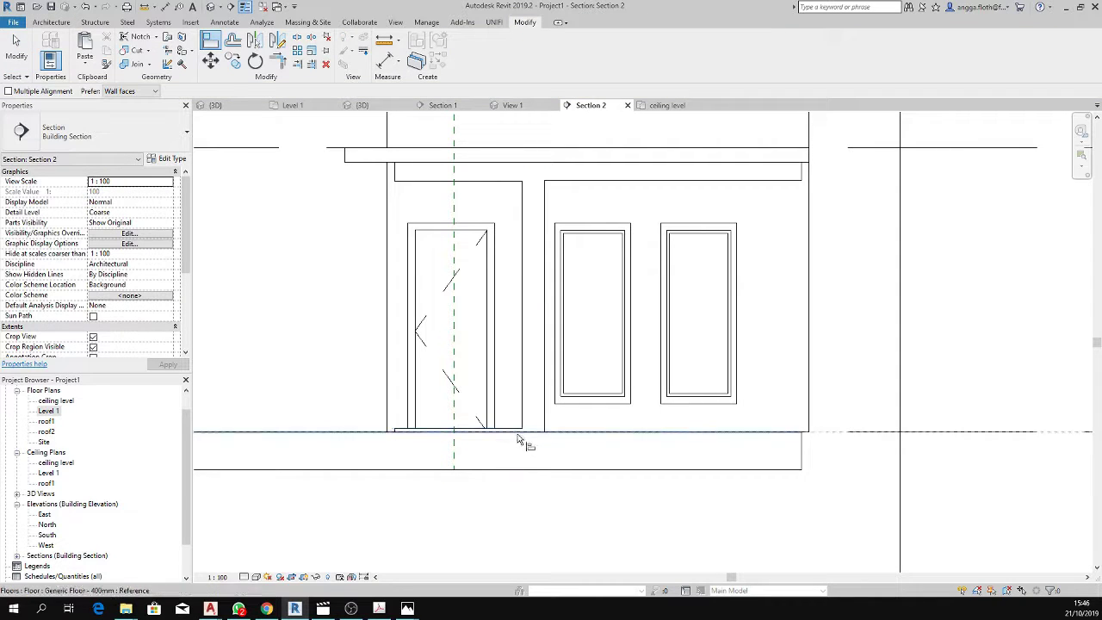
key("Escape")
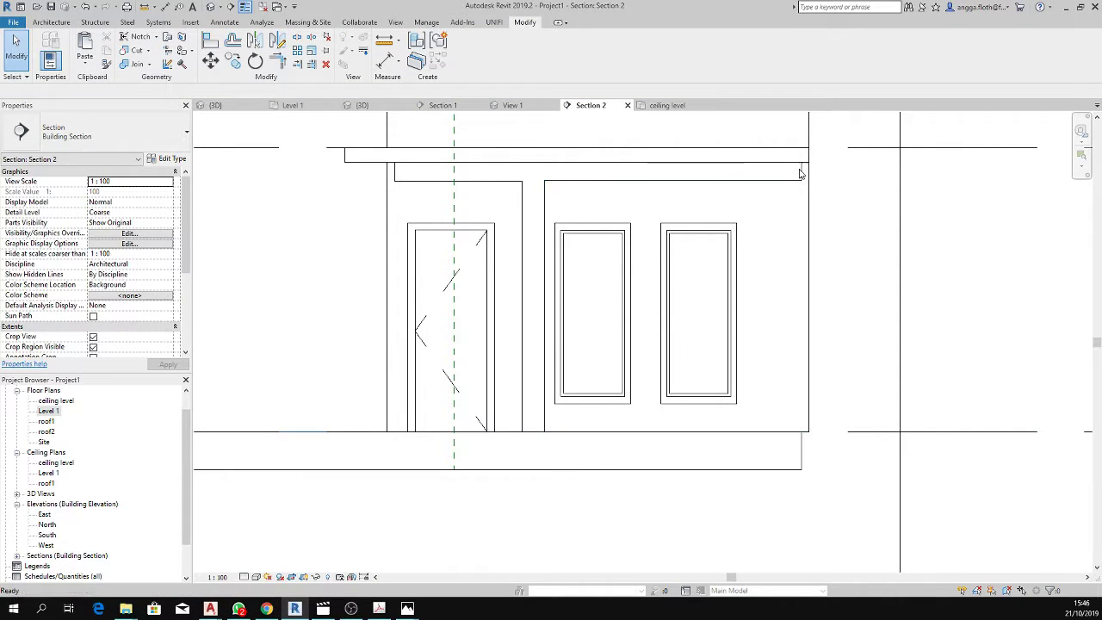
Orbit the 3D view of the house to a side view.
scroll(774, 273, "down", 1)
scroll(536, 174, "down", 3)
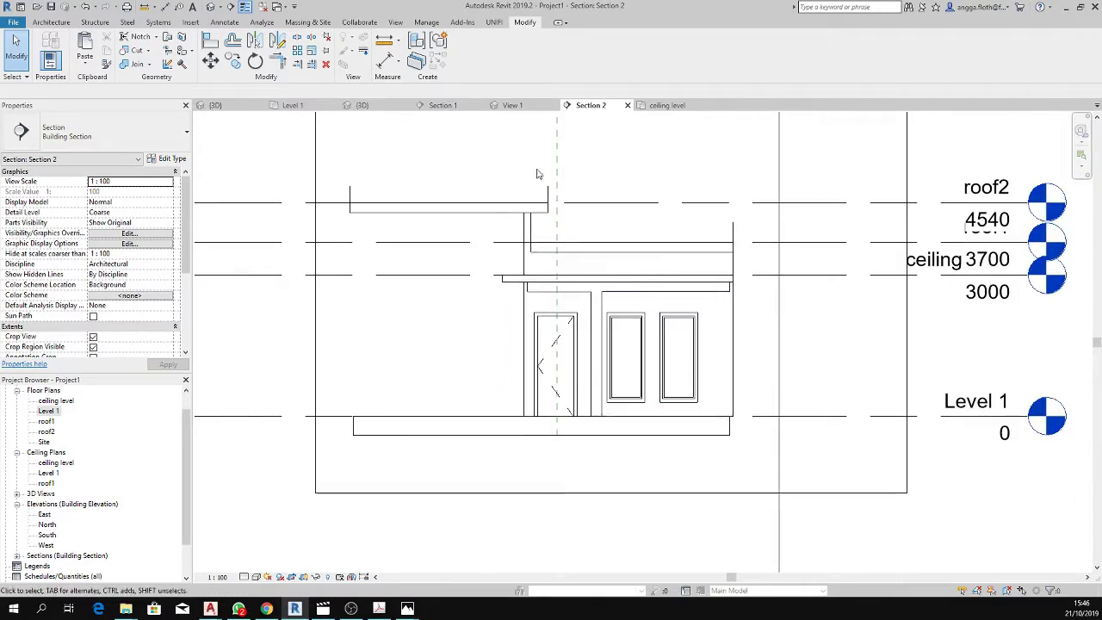
left_click(362, 105)
mouse_move(775, 309)
middle_mouse_down("shift")
mouse_move(942, 308)
mouse_move(618, 352)
mouse_move(509, 307)
mouse_move(602, 327)
middle_mouse_up("shift")
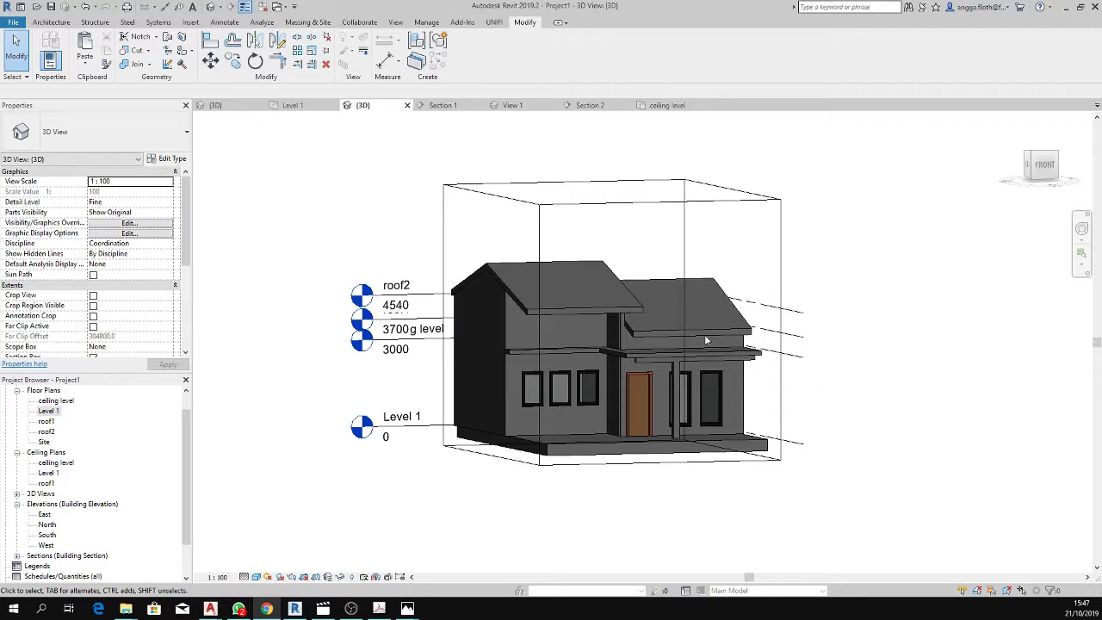
In Section 2, raise the T-shaped front wall's top to 3700.
left_click(590, 105)
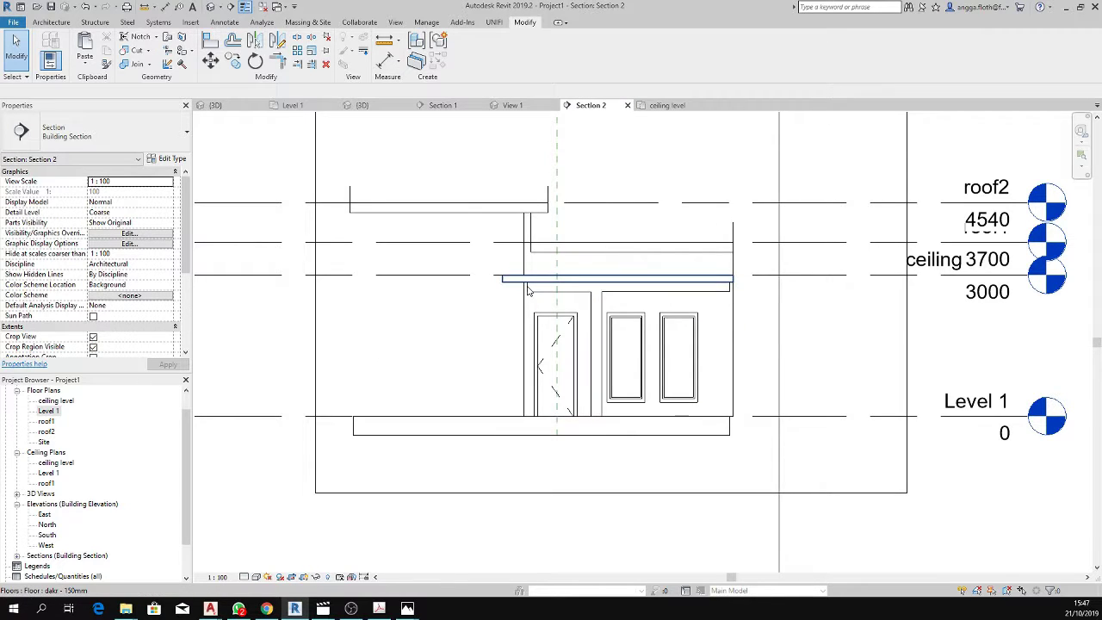
scroll(527, 293, "up", 3)
left_click(696, 284)
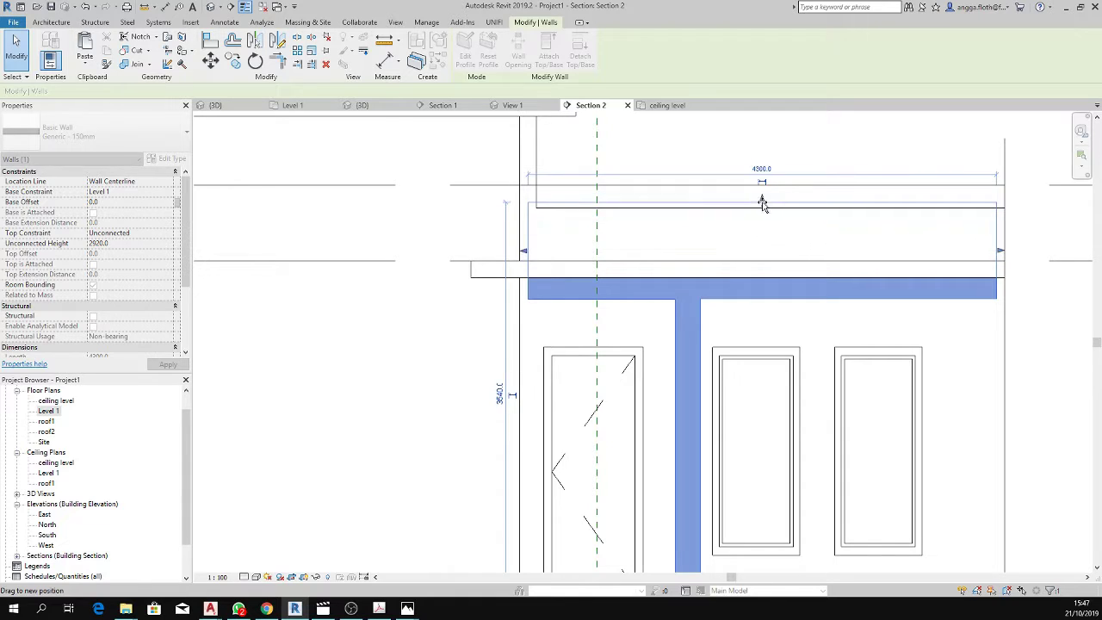
left_click_drag(762, 222, 763, 191)
scroll(770, 308, "down", 2)
middle_click_drag(770, 309, 755, 343)
key("Escape")
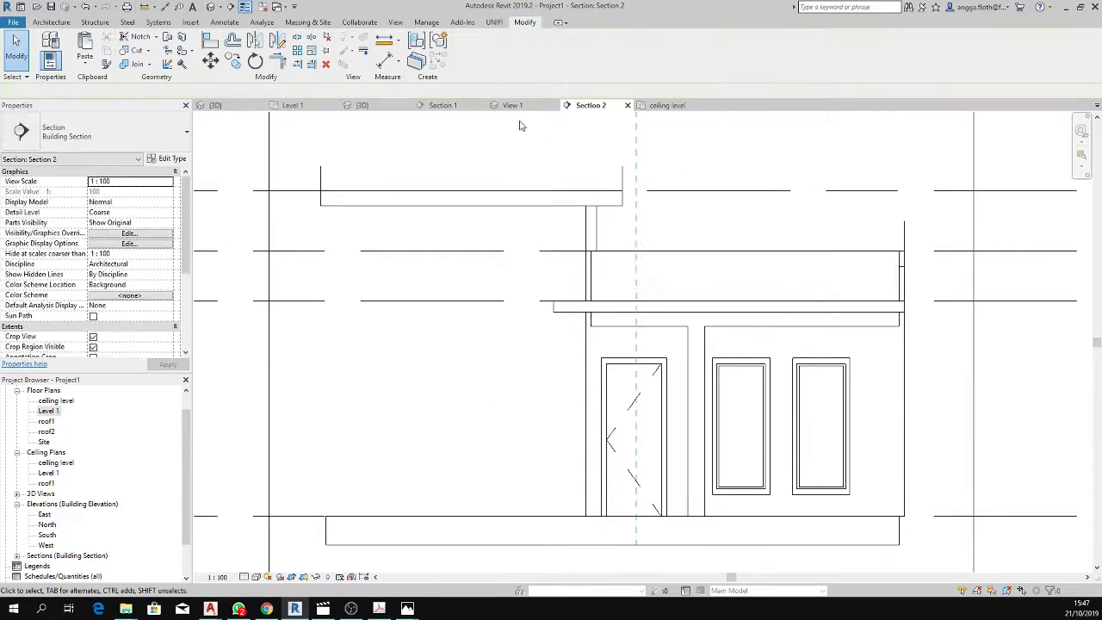
Orbit the 3D house through front, corner and left-side views, then open Level 1.
left_click(379, 105)
mouse_move(602, 362)
middle_mouse_down("shift")
mouse_move(685, 399)
mouse_move(528, 378)
middle_mouse_up("shift")
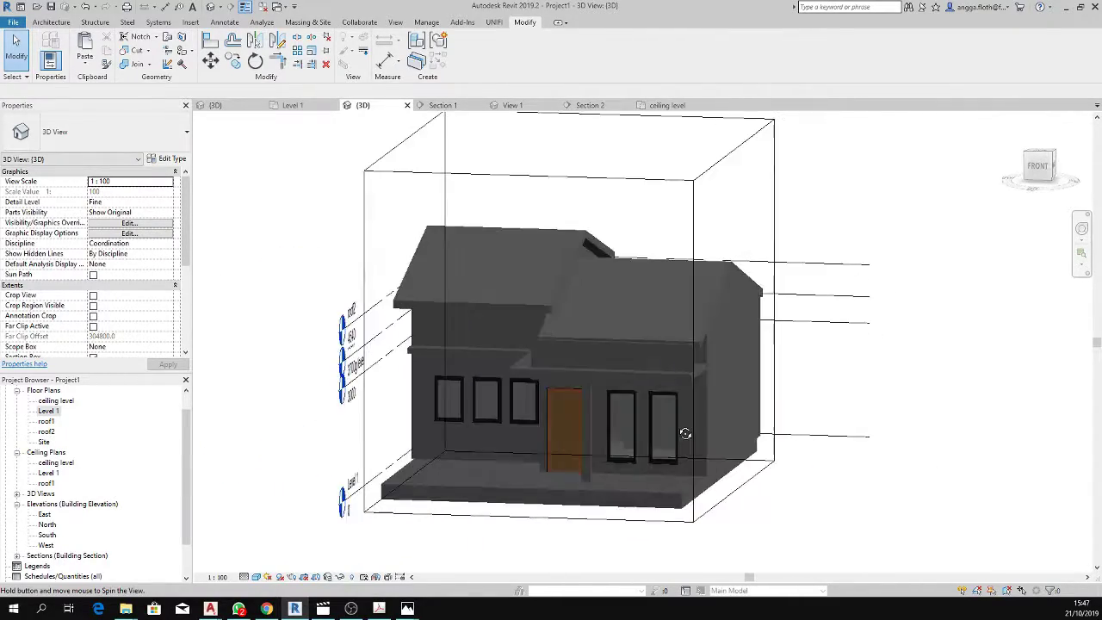
middle_click_drag(527, 379, 676, 425, "shift")
scroll(677, 425, "up", 2)
scroll(721, 394, "down", 2)
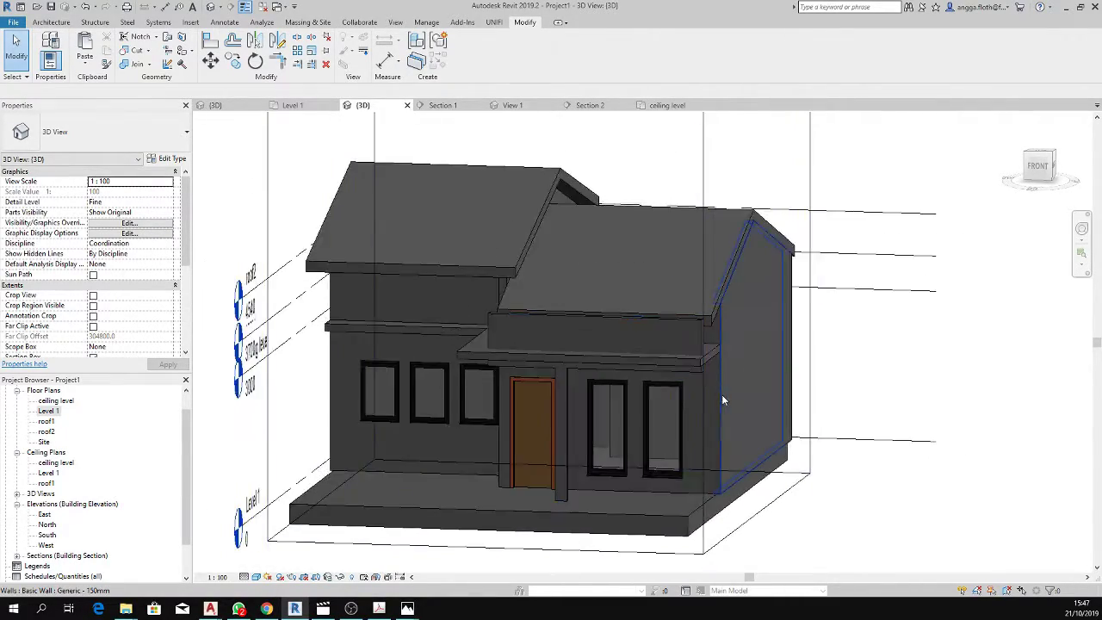
scroll(558, 417, "down", 1)
mouse_move(558, 417)
middle_mouse_down("shift")
mouse_move(810, 424)
mouse_move(618, 397)
mouse_move(592, 475)
middle_mouse_up("shift")
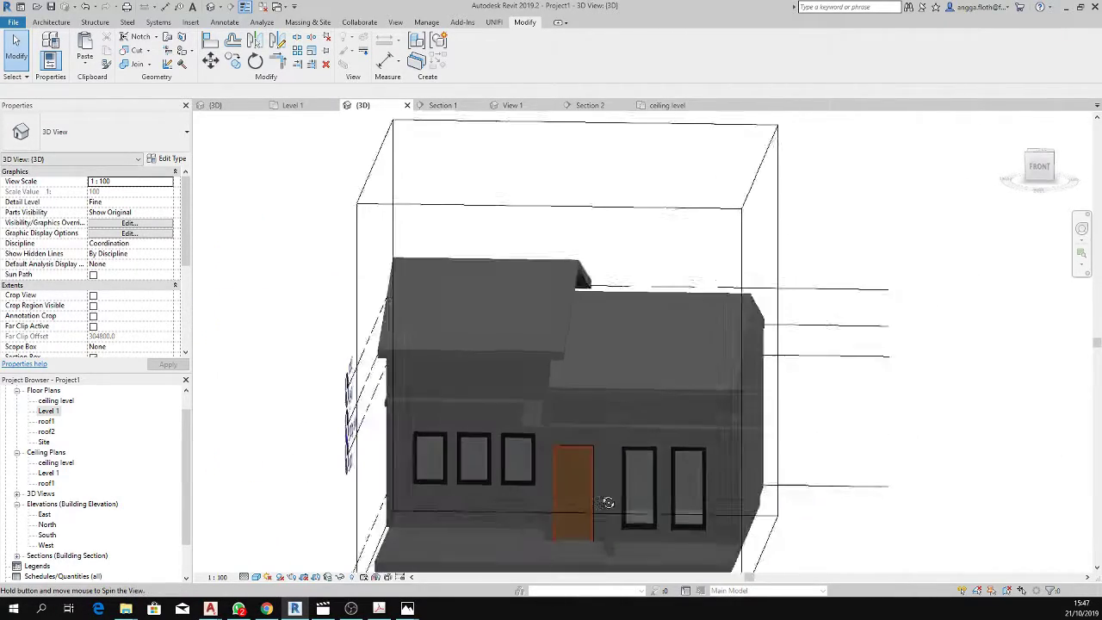
scroll(592, 478, "up", 2)
left_click(291, 105)
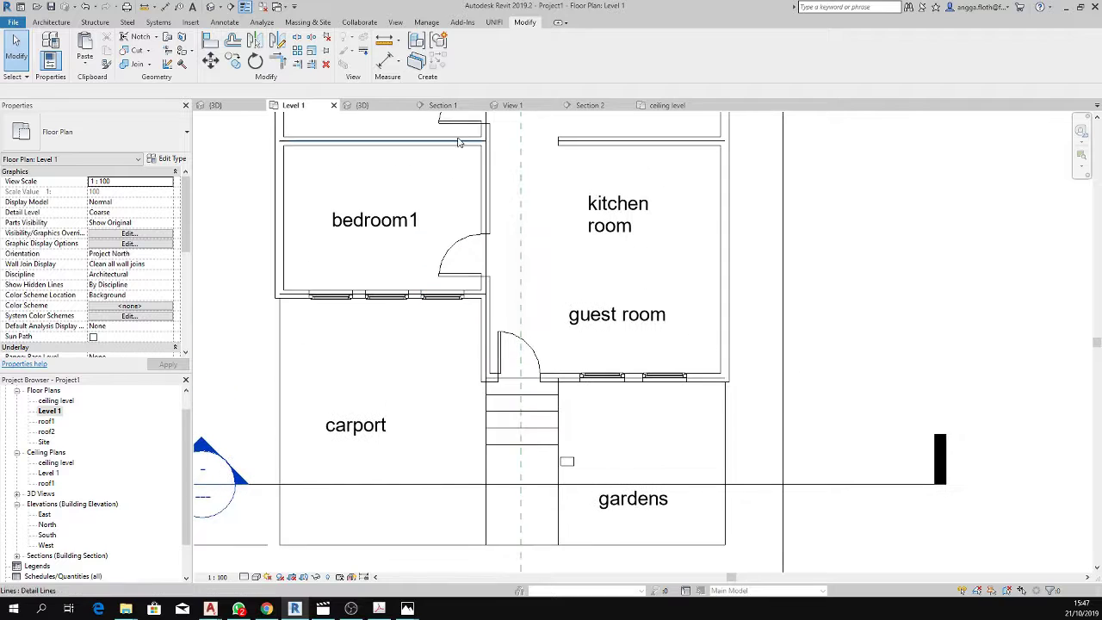
left_click(668, 105)
scroll(551, 297, "up", 2)
double_click(551, 297)
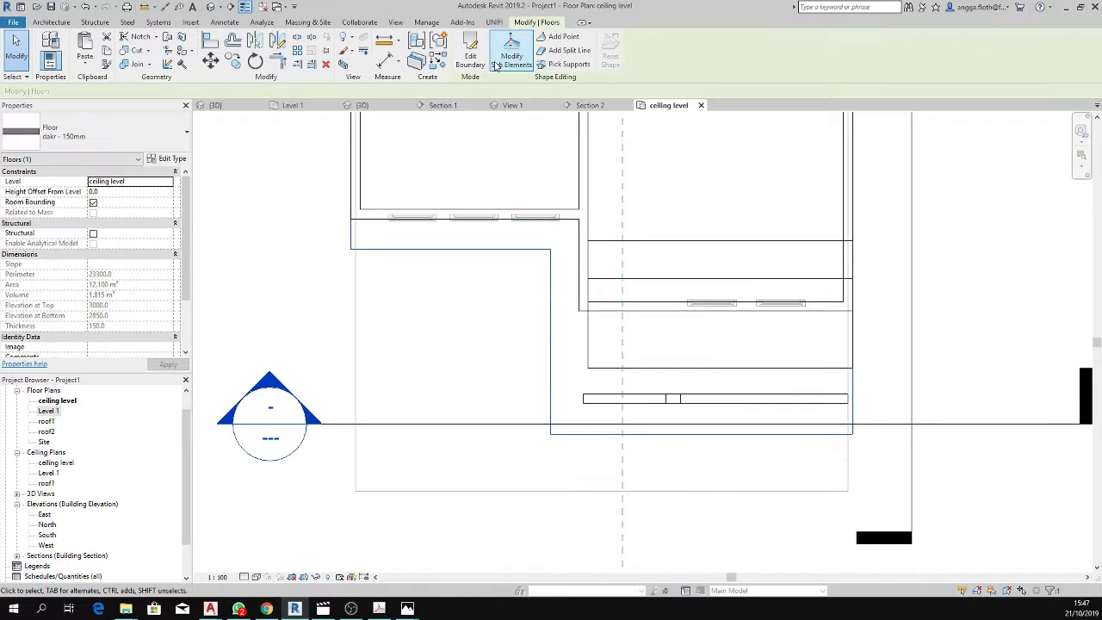
left_click(534, 303)
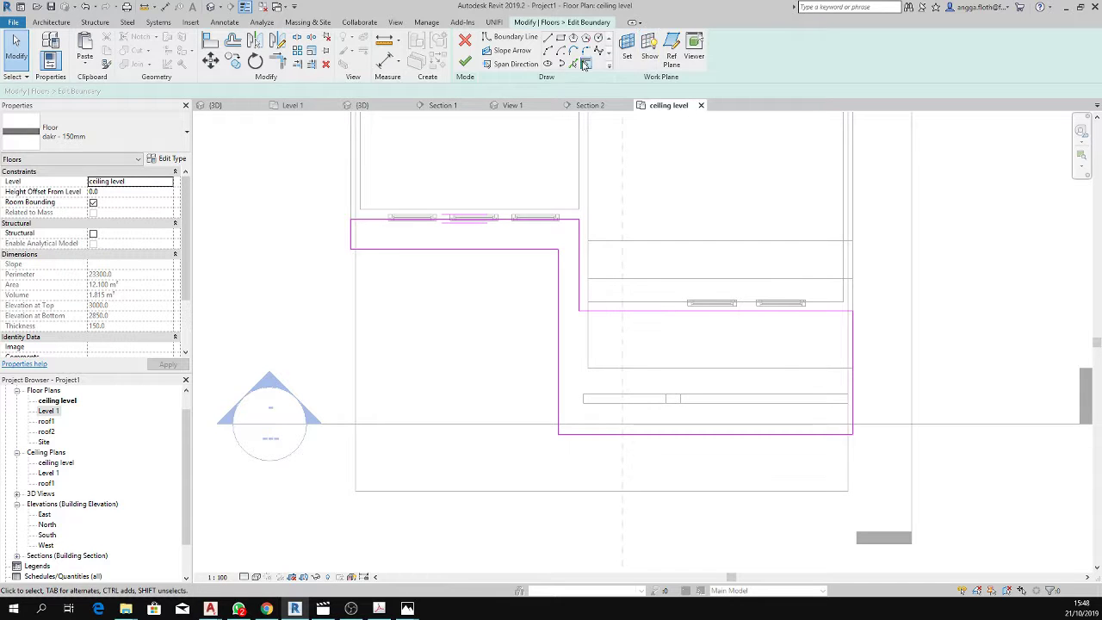
left_click(465, 61)
left_click(568, 105)
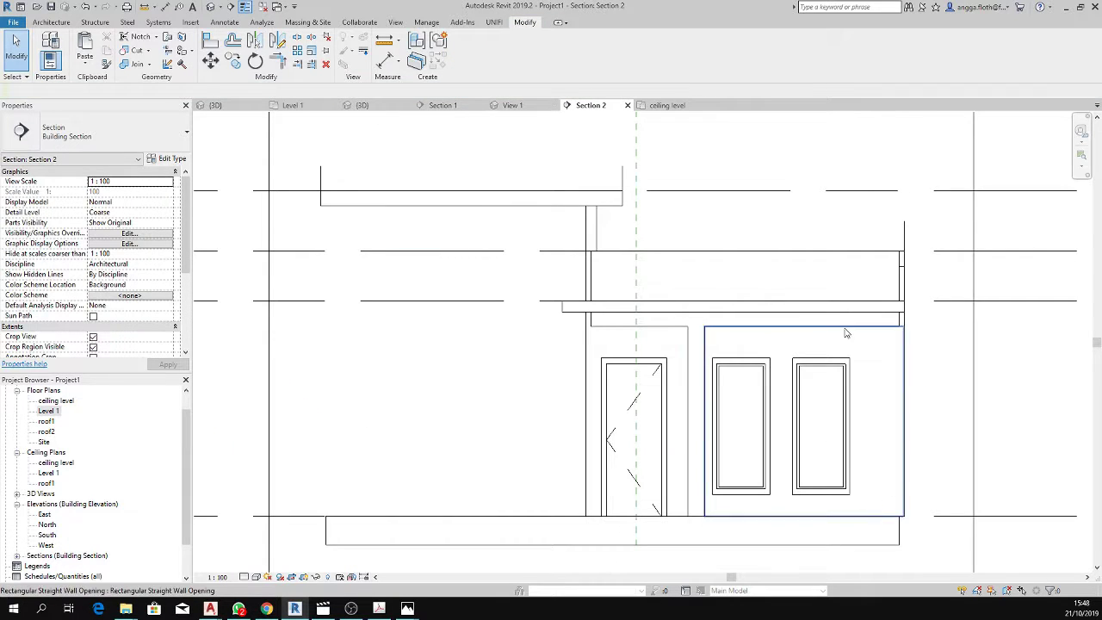
scroll(845, 333, "down", 2)
scroll(852, 344, "down", 2)
scroll(861, 364, "up", 2)
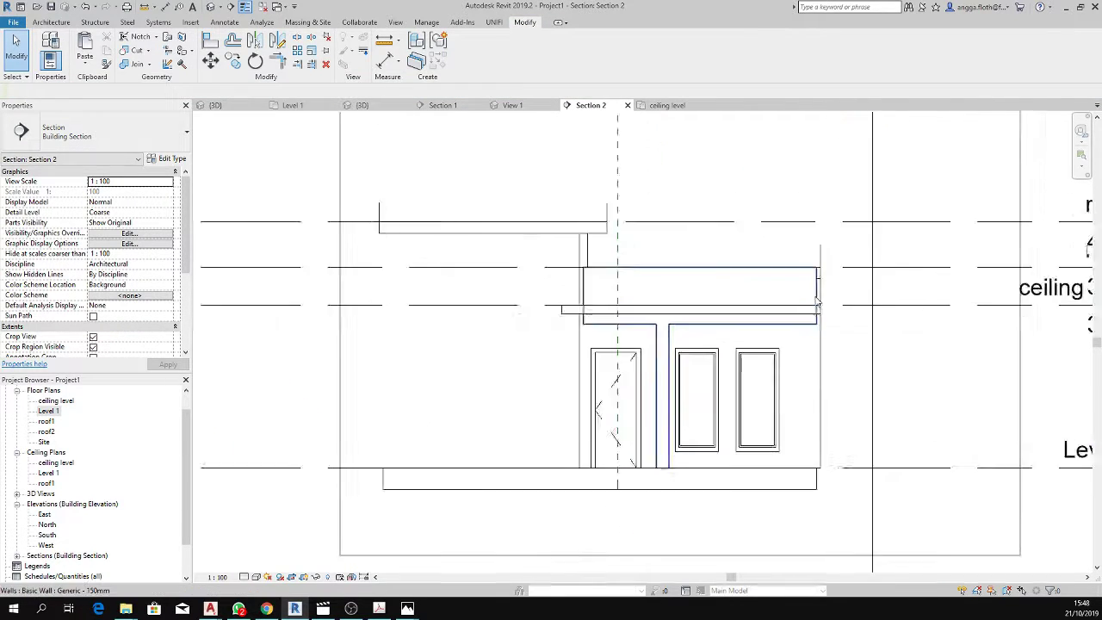
scroll(814, 301, "up", 1)
left_click(688, 301)
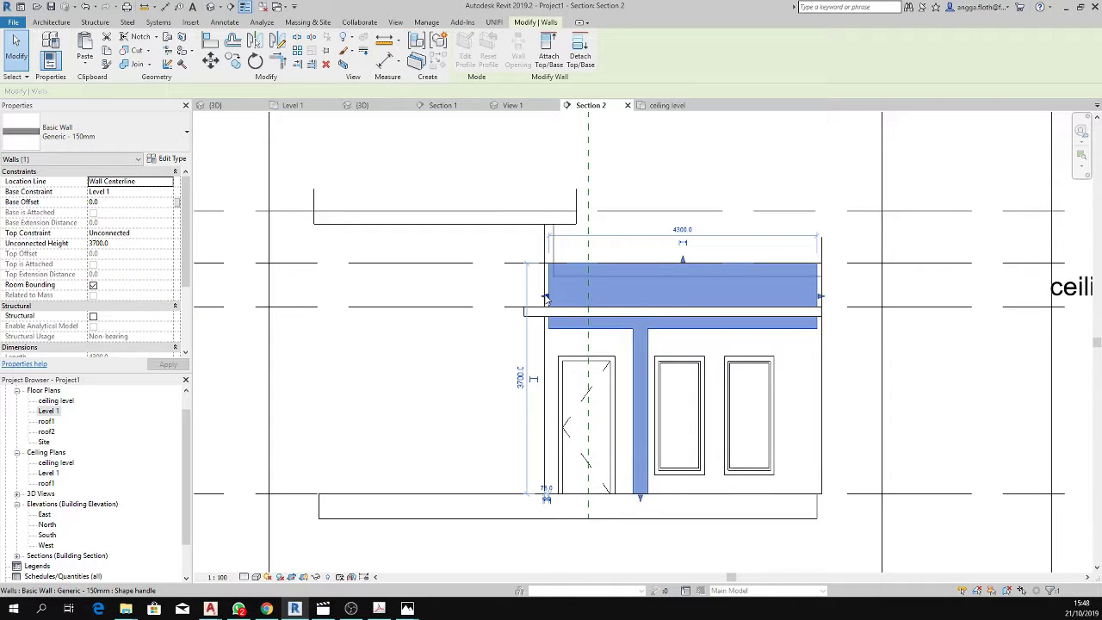
left_click(545, 297)
key("Escape")
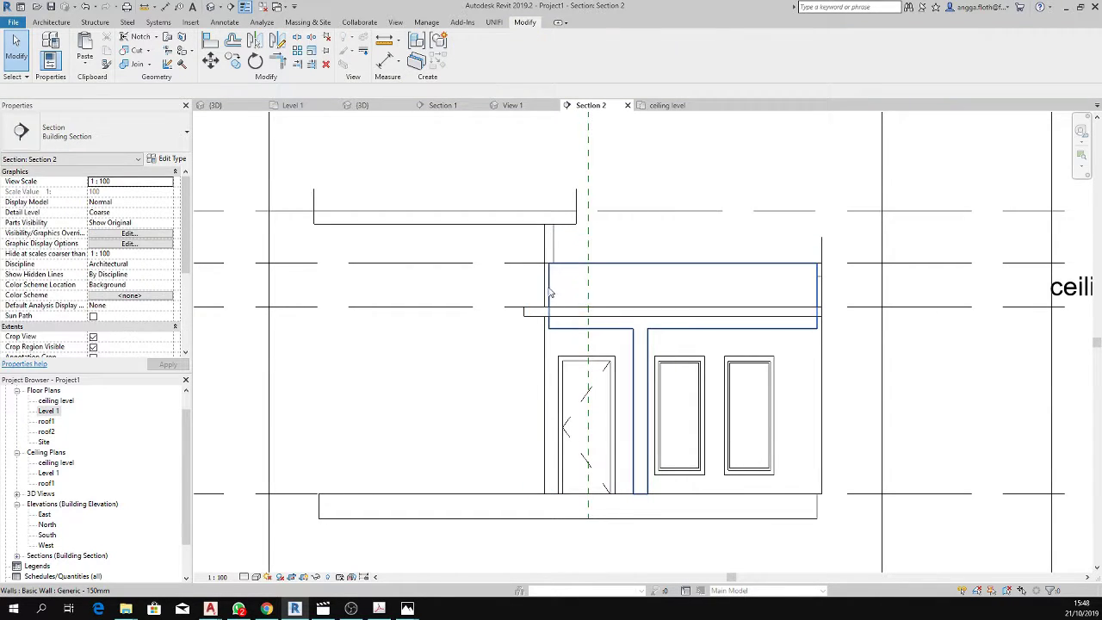
left_click(550, 293)
key("Escape")
left_click(551, 296)
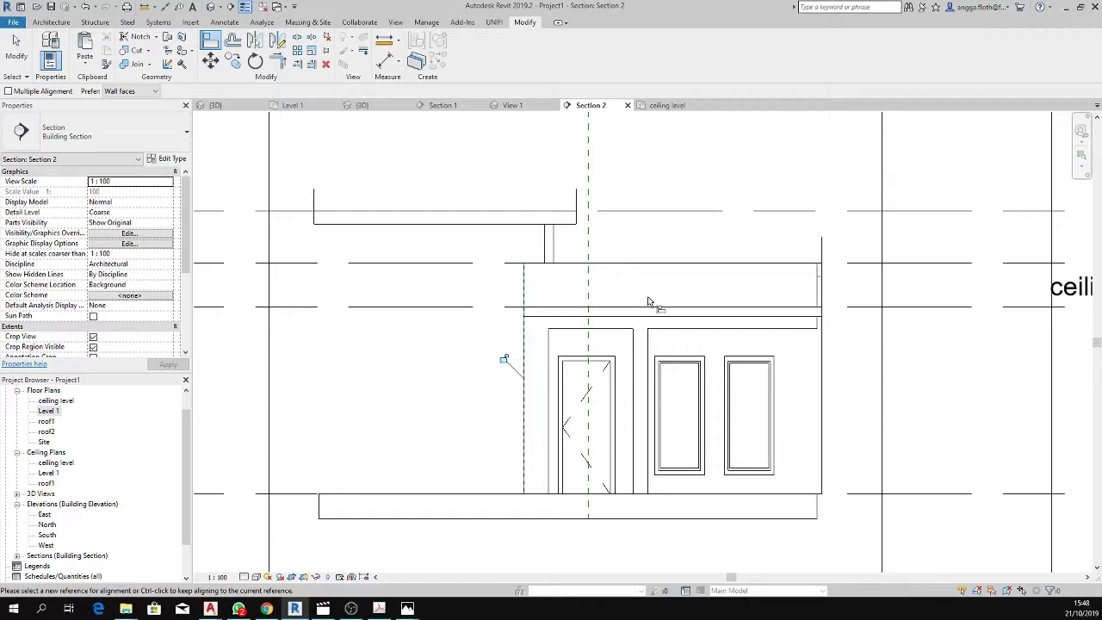
left_click(816, 303)
key("Escape")
key("Escape")
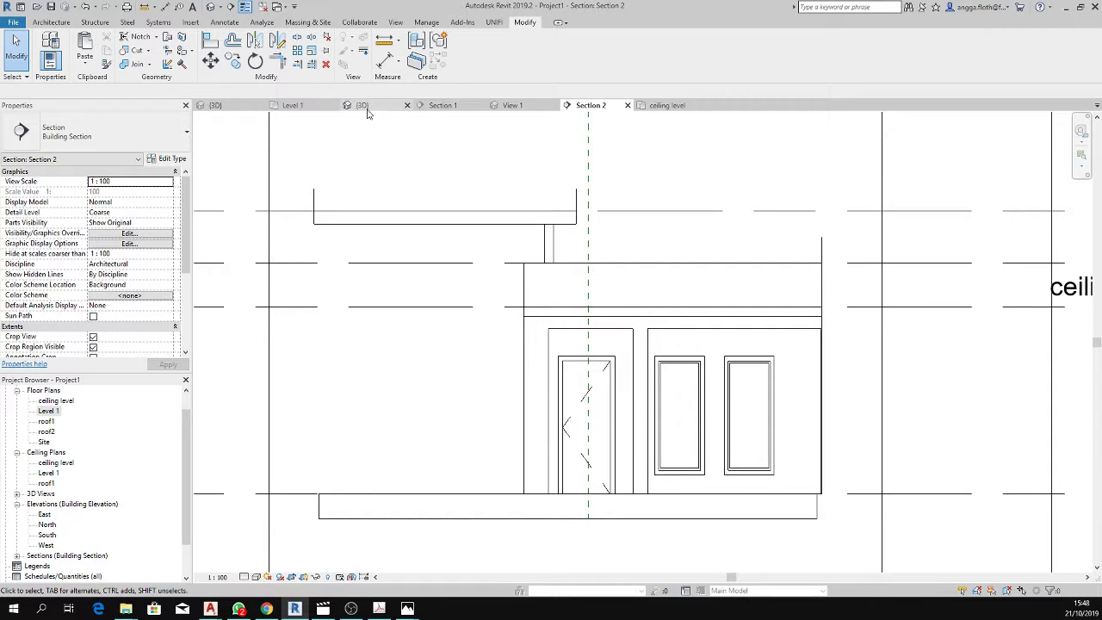
left_click(362, 105)
mouse_move(935, 369)
middle_mouse_down("shift")
mouse_move(832, 336)
mouse_move(756, 379)
mouse_move(706, 362)
middle_mouse_up("shift")
scroll(745, 371, "up", 3)
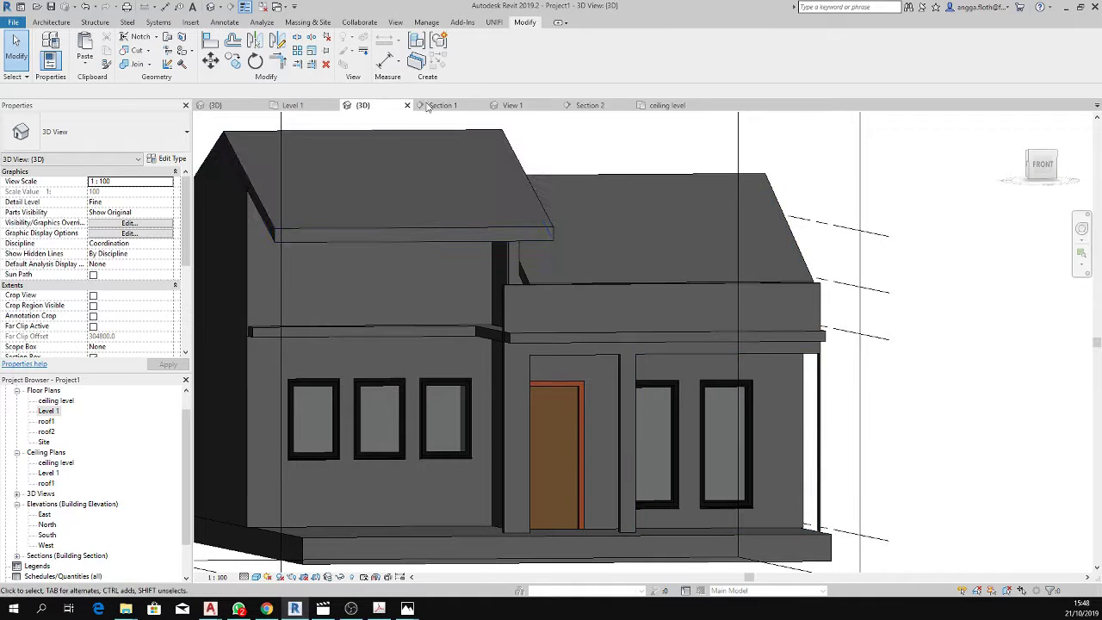
left_click(293, 105)
left_click(663, 105)
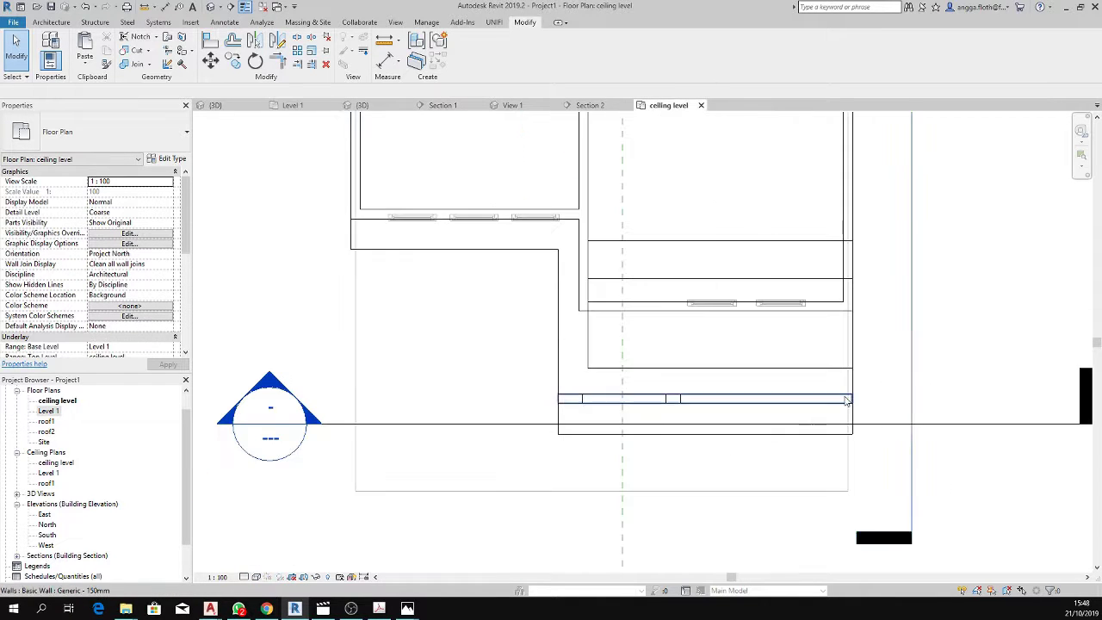
scroll(851, 415, "up", 3)
left_click(847, 415)
scroll(847, 415, "down", 3)
key("Escape")
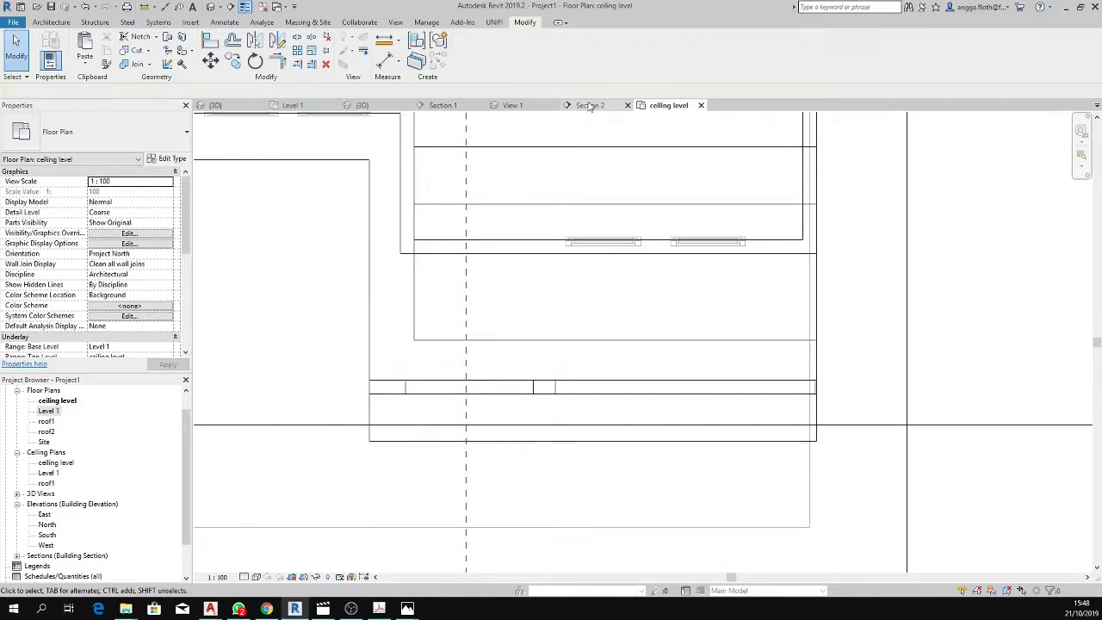
left_click(591, 105)
left_click(812, 345)
key("a")
key("l")
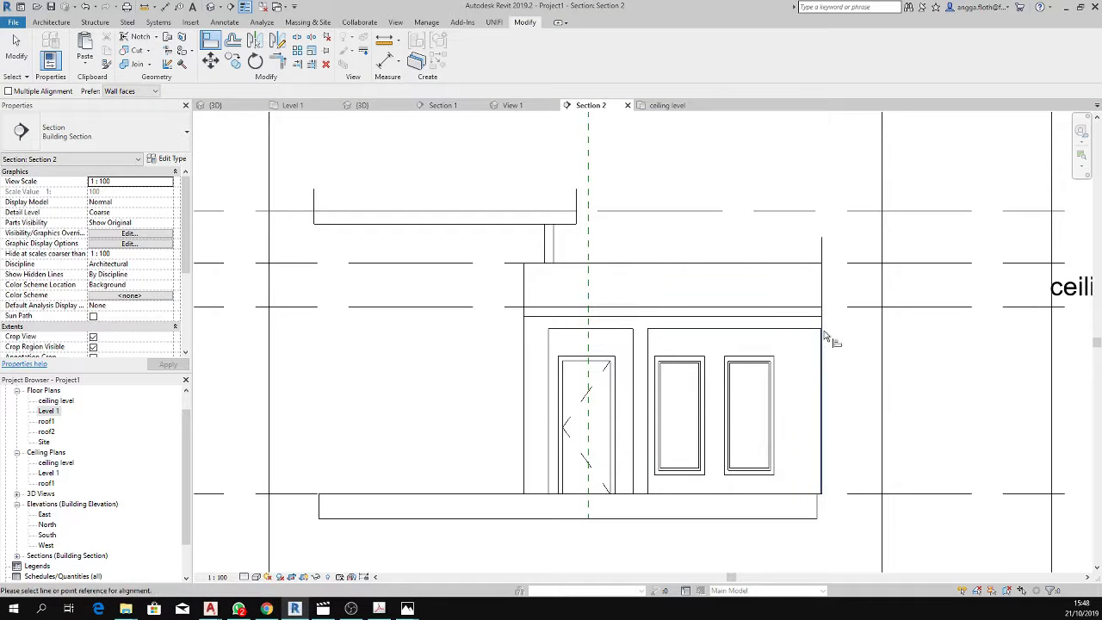
key("Escape")
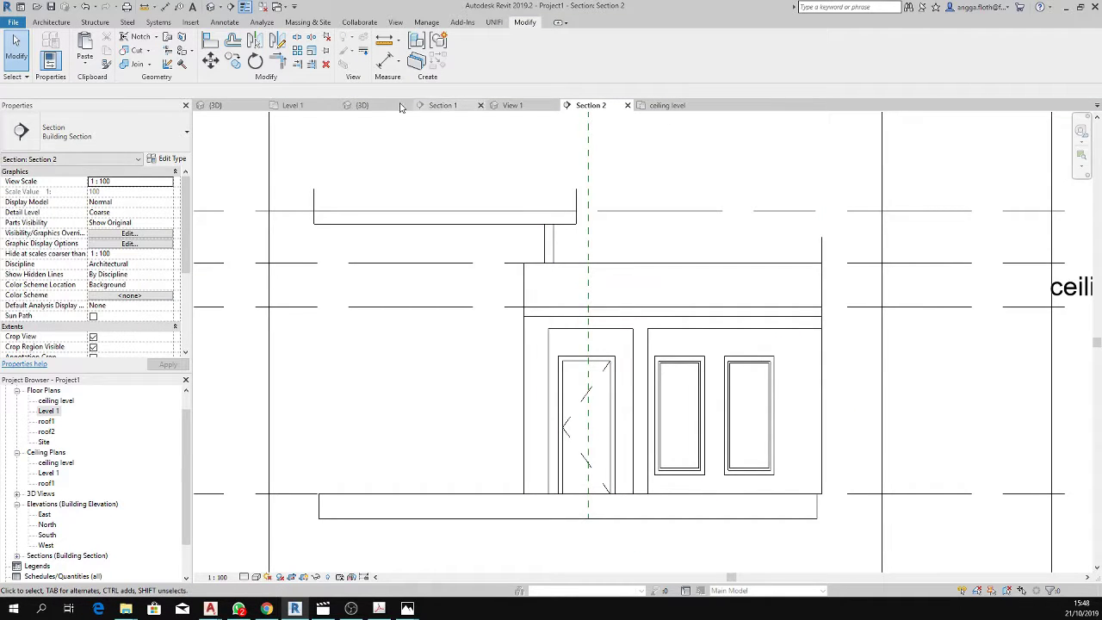
left_click(379, 105)
mouse_move(719, 264)
middle_mouse_down("shift")
mouse_move(654, 383)
mouse_move(703, 376)
mouse_move(732, 387)
mouse_move(752, 423)
mouse_move(785, 411)
mouse_move(690, 405)
mouse_move(557, 480)
mouse_move(737, 418)
mouse_move(581, 451)
middle_mouse_up("shift")
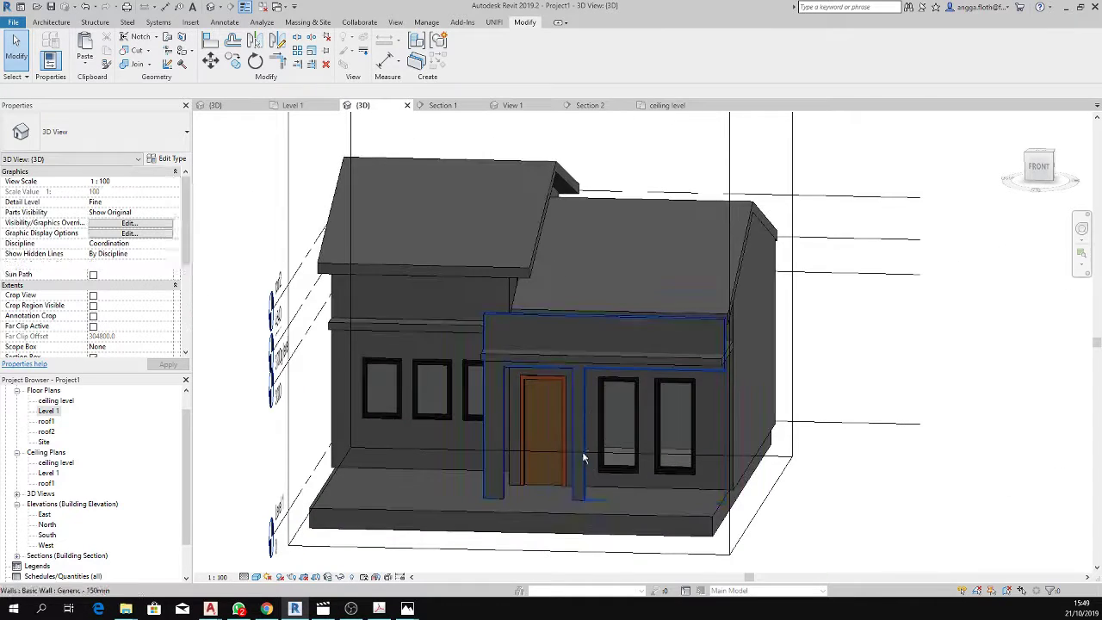
Inspect the front porch walls and the door's wall opening in 3D and Section 2.
left_click(581, 451)
middle_click_drag(583, 405, 545, 170, "shift")
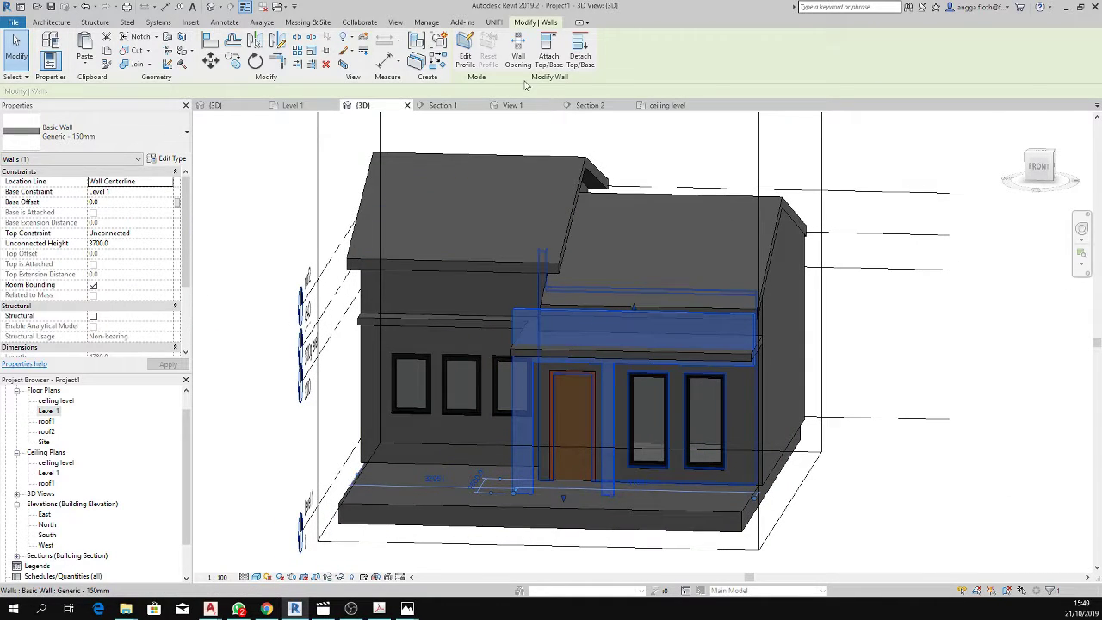
key("Escape")
left_click(534, 382)
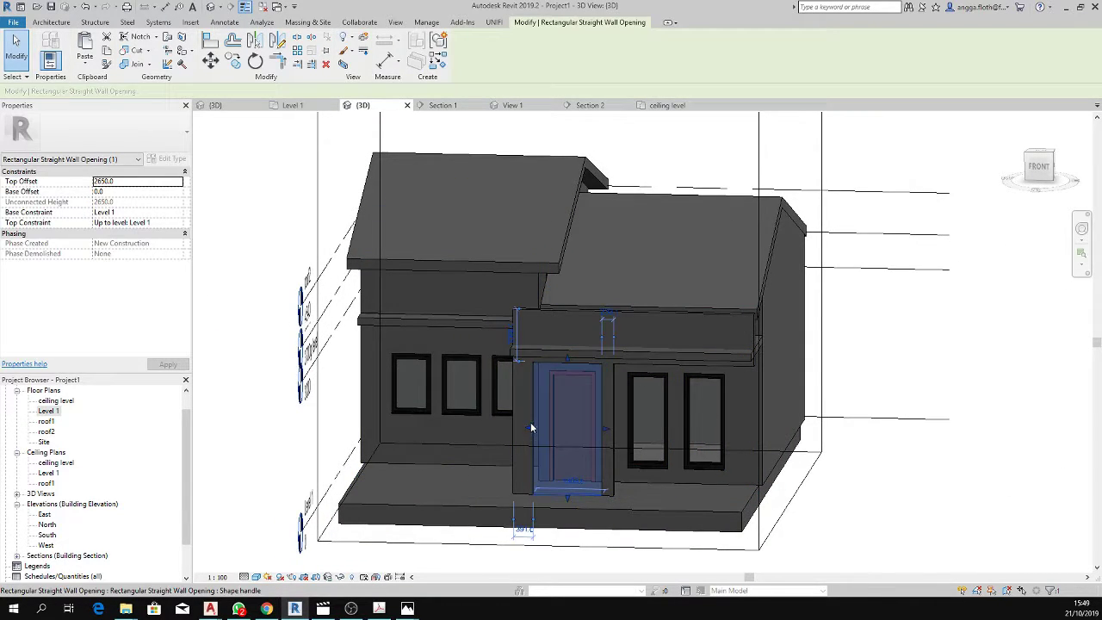
key("Escape")
left_click(590, 105)
left_click(547, 369)
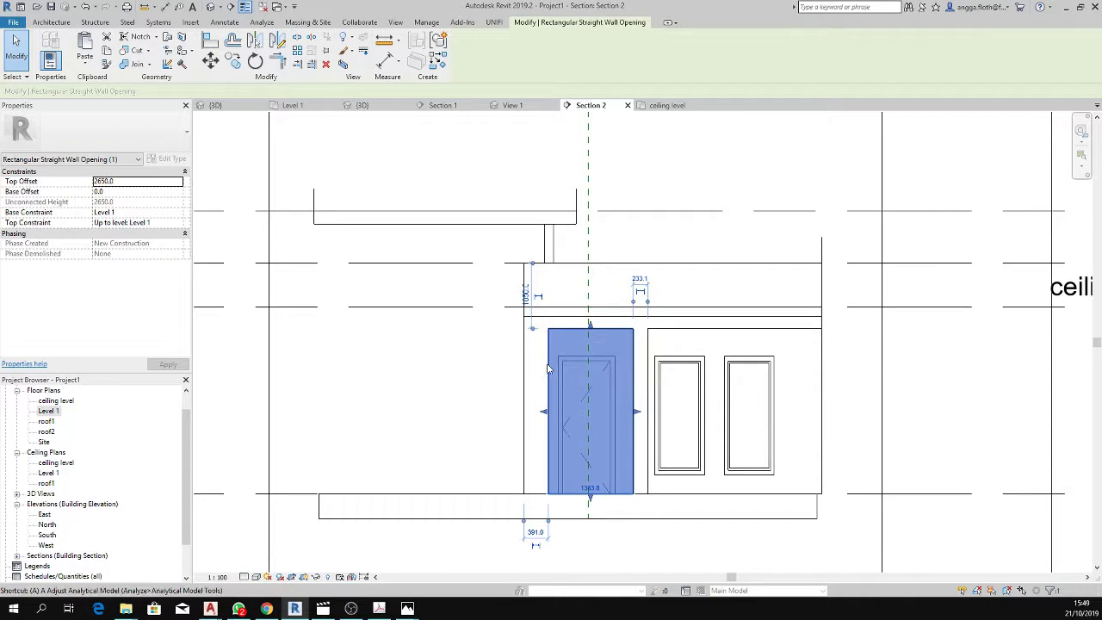
key("Escape")
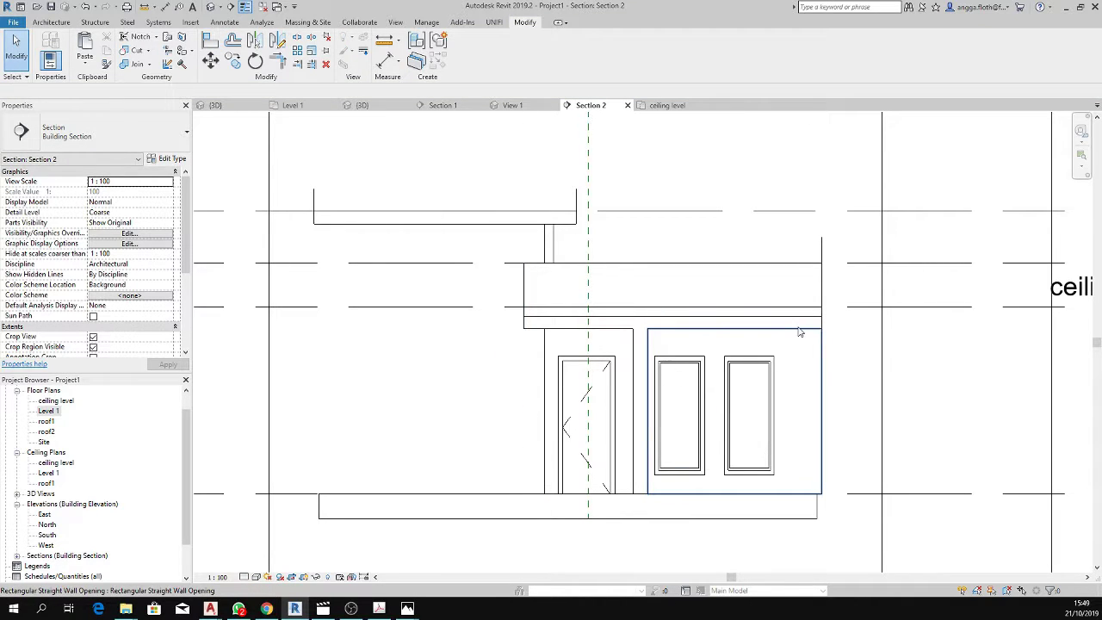
Open the Single Window family, close it unsaved, and orbit the 3D view to three-quarters.
double_click(594, 405)
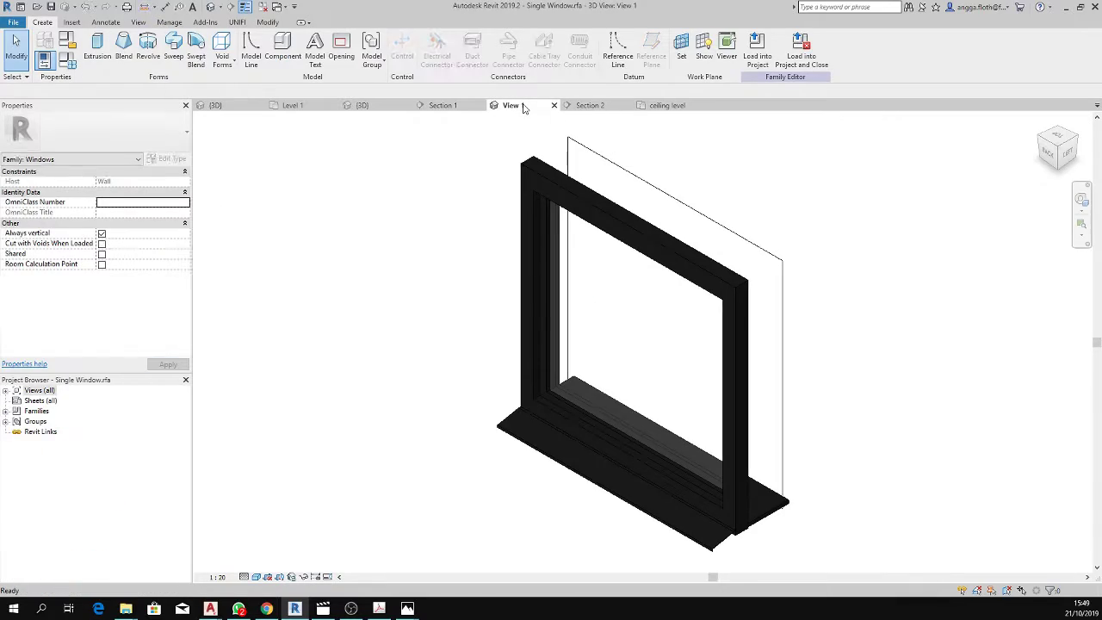
left_click(553, 105)
left_click(574, 313)
left_click(516, 105)
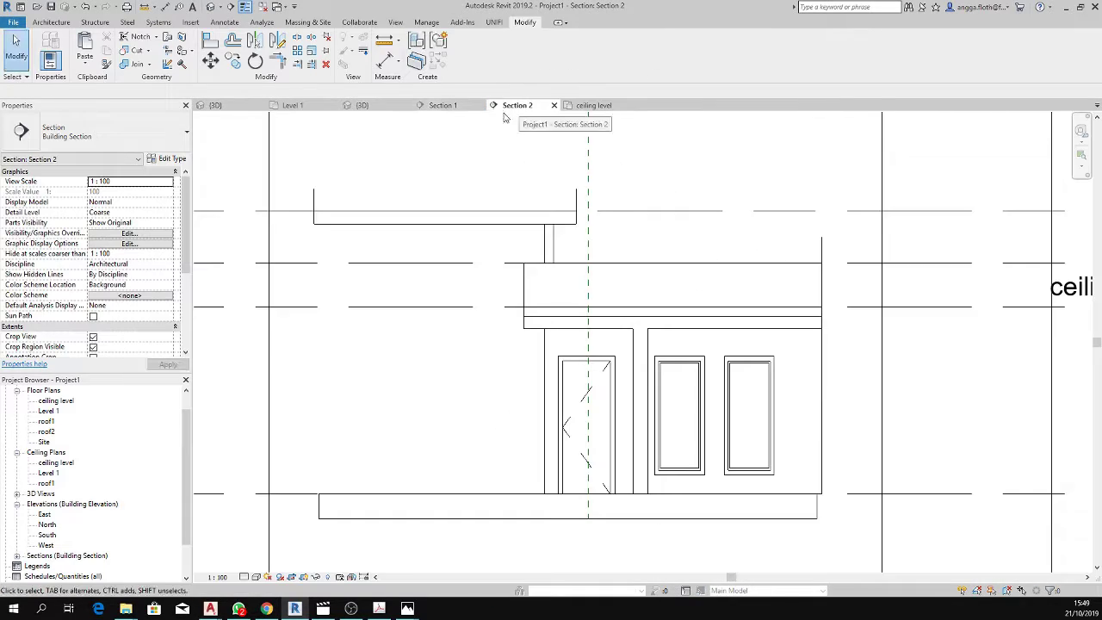
left_click(399, 107)
mouse_move(690, 270)
middle_mouse_down("shift")
mouse_move(902, 426)
mouse_move(769, 379)
mouse_move(503, 440)
mouse_move(731, 413)
mouse_move(634, 442)
mouse_move(566, 446)
mouse_move(594, 266)
middle_mouse_up("shift")
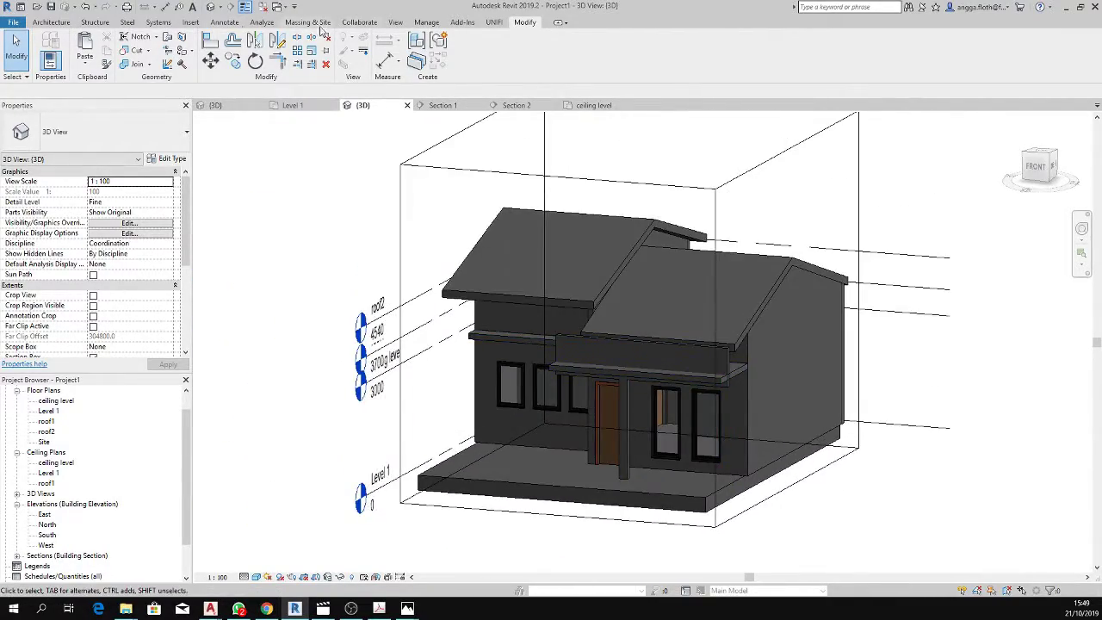
Start a Draft quality render with the Interior: Sun and Artificial lighting scheme.
left_click(398, 23)
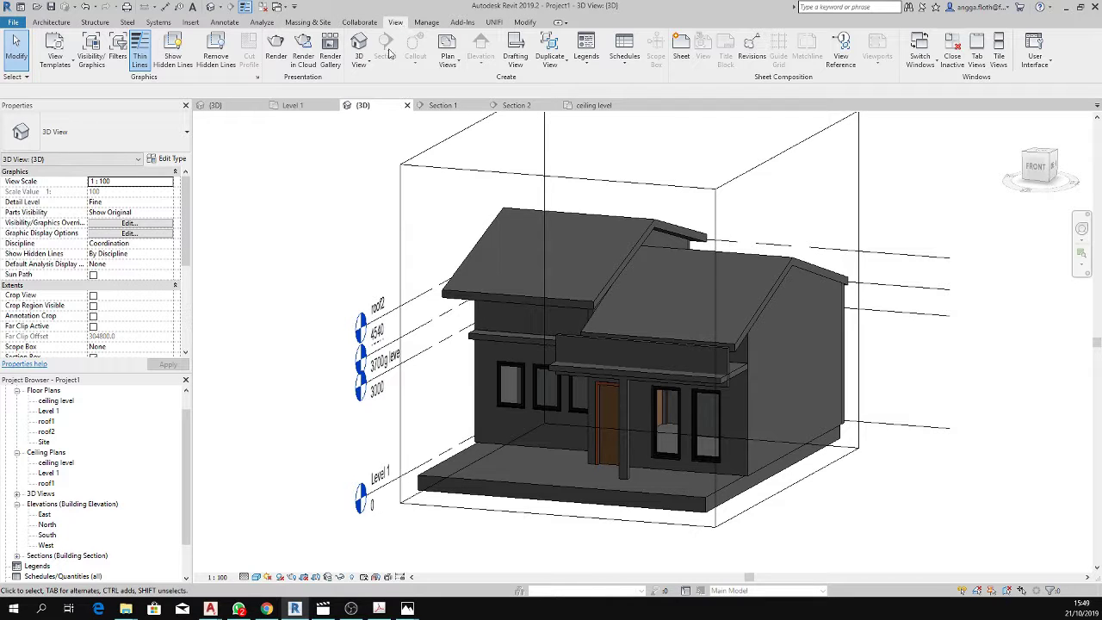
left_click(276, 55)
left_click(971, 177)
left_click(971, 177)
left_click(970, 285)
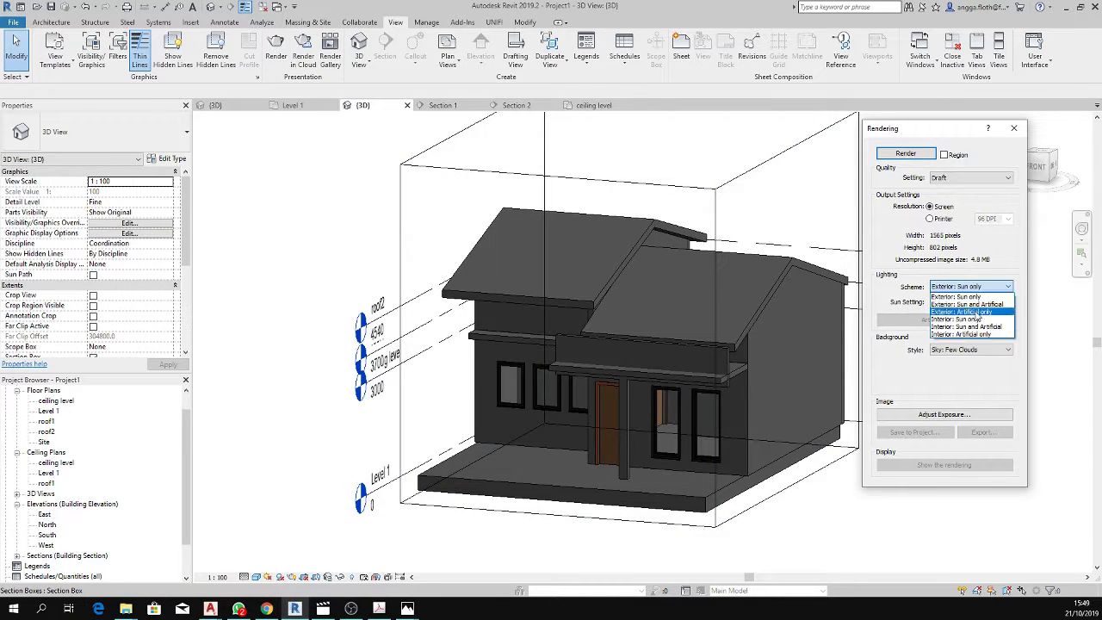
left_click(979, 327)
left_click(902, 155)
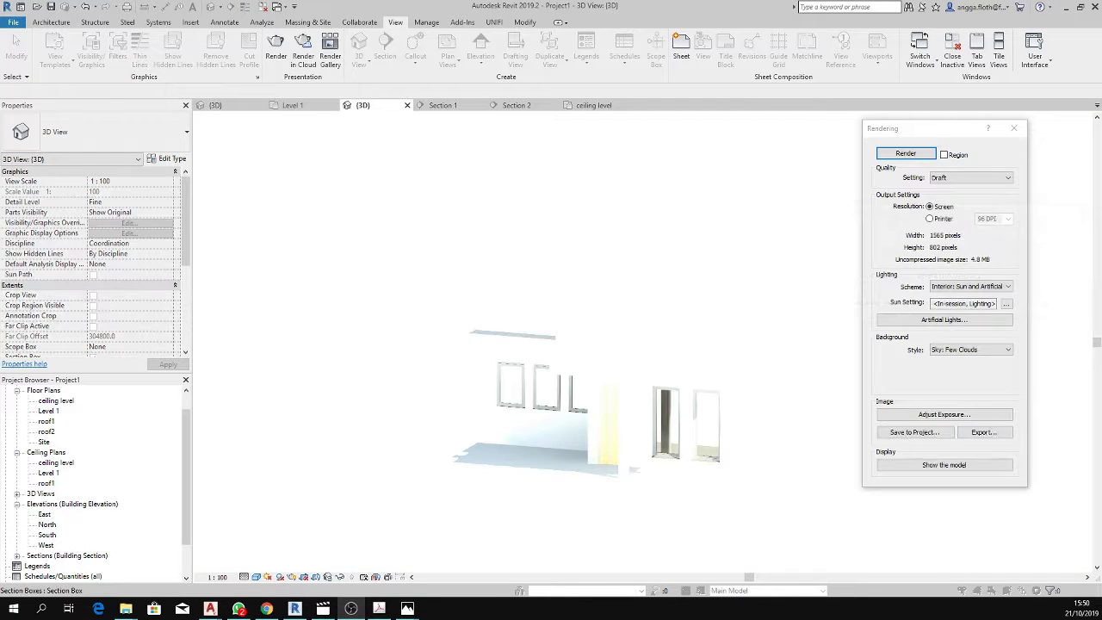
Adjust and apply the render exposure, confirm it, and close the Rendering dialog.
left_click(944, 414)
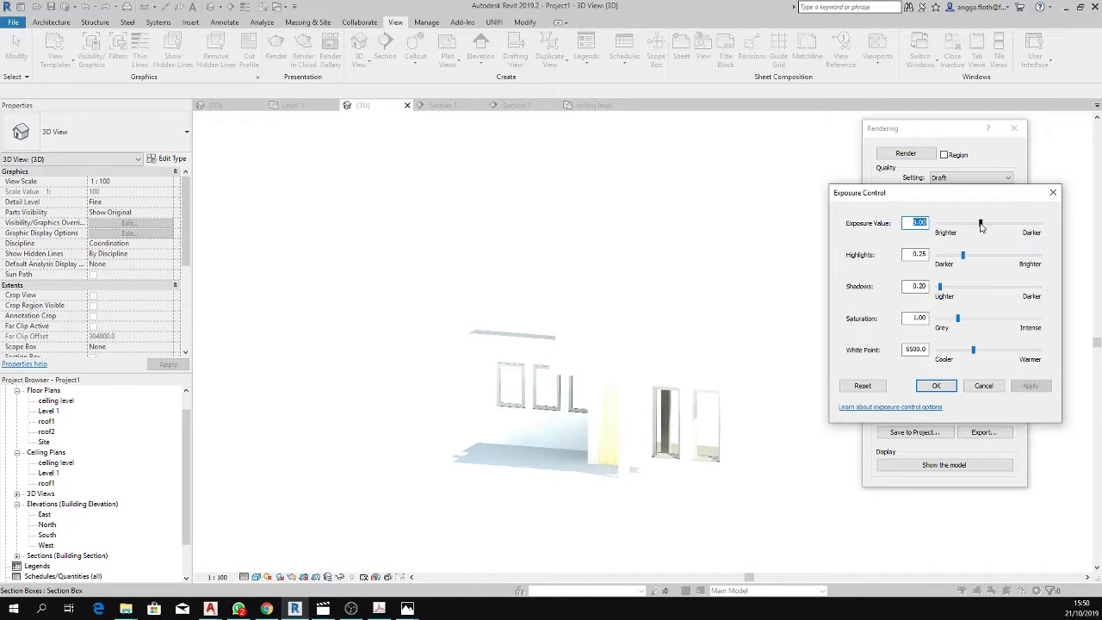
left_click(1030, 385)
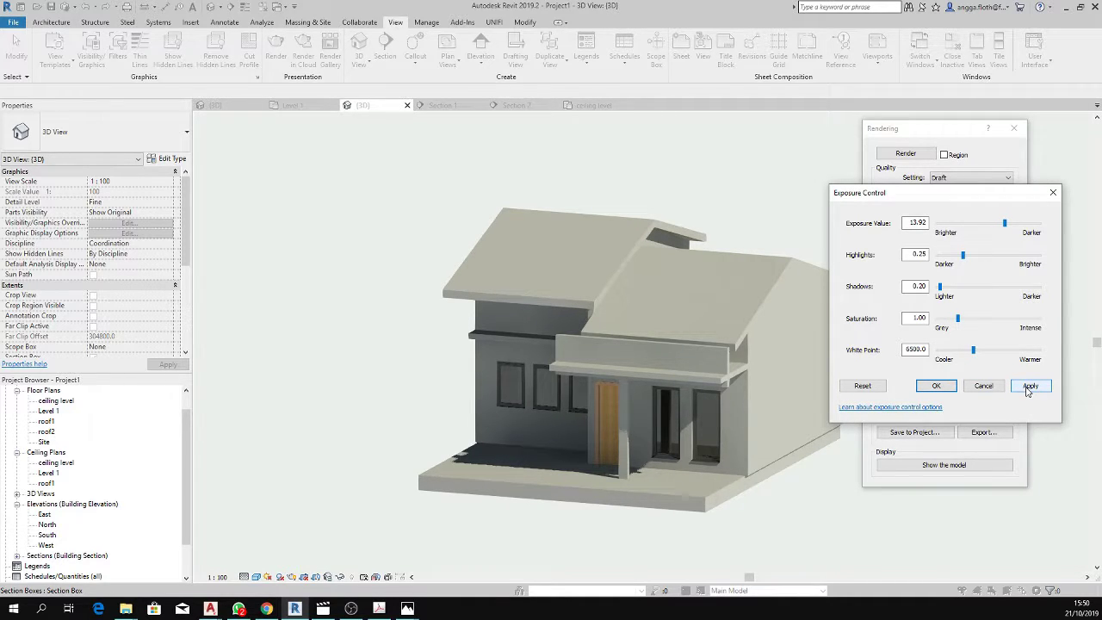
left_click(1029, 386)
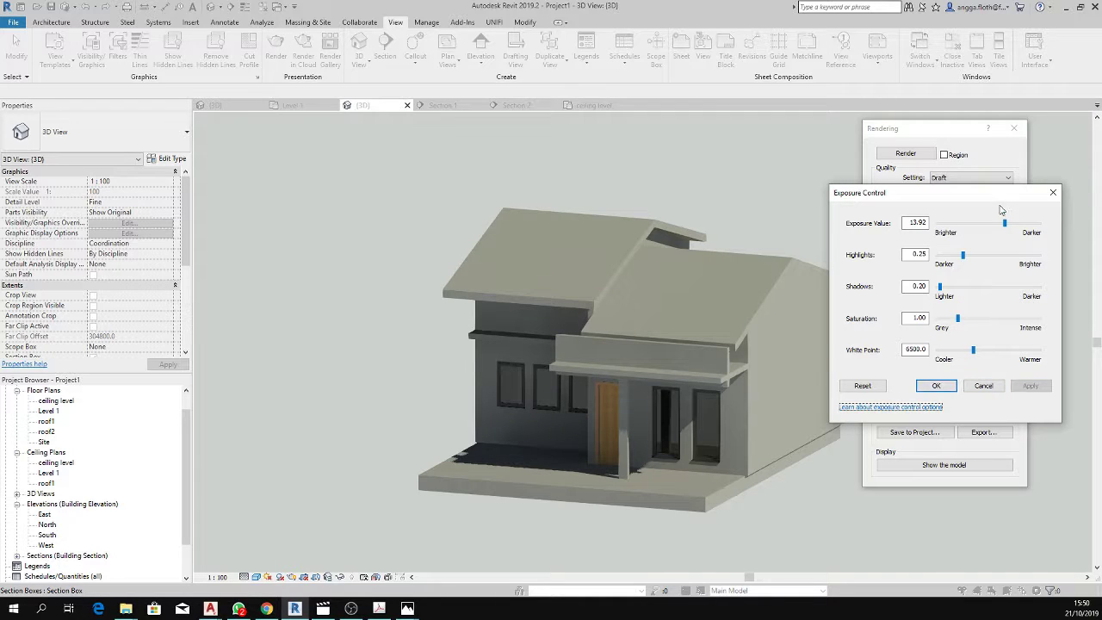
left_click(1031, 387)
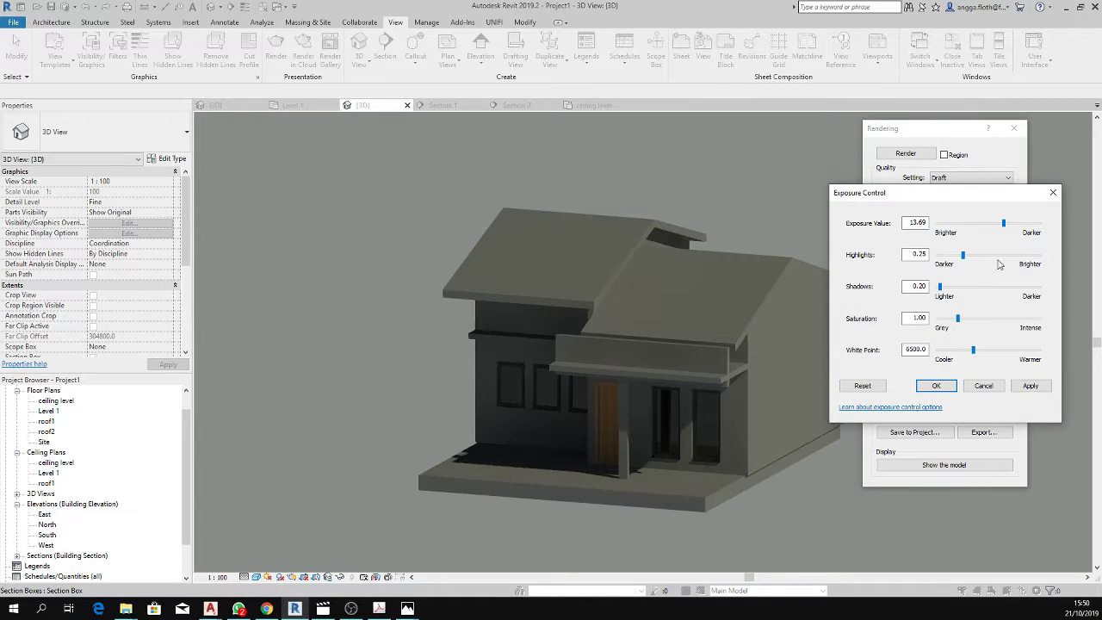
left_click(1032, 387)
left_click(937, 385)
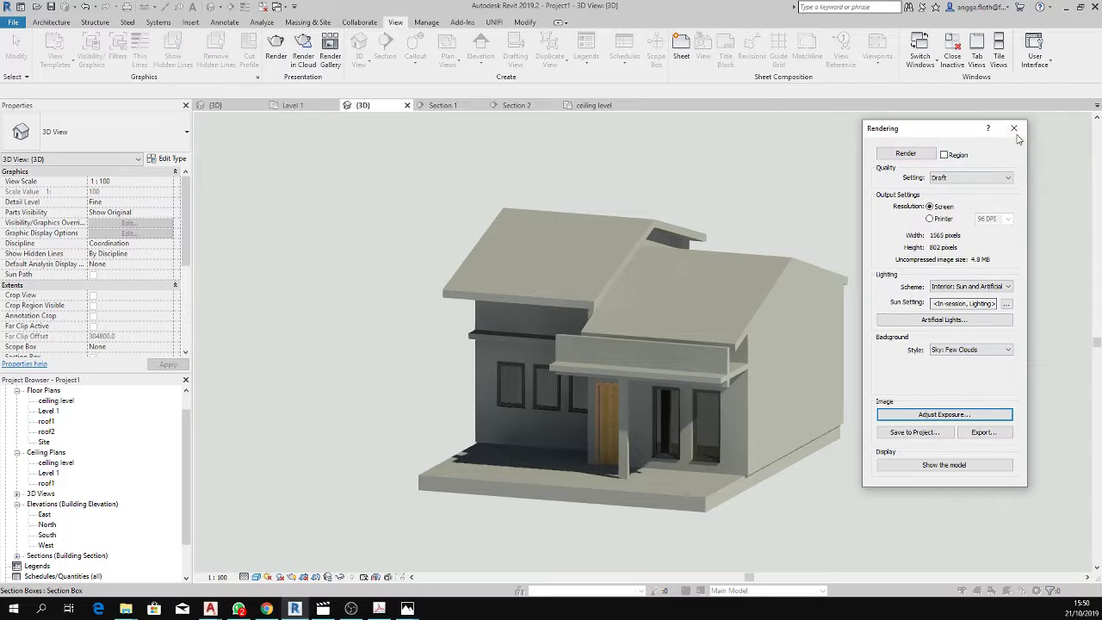
left_click(1014, 129)
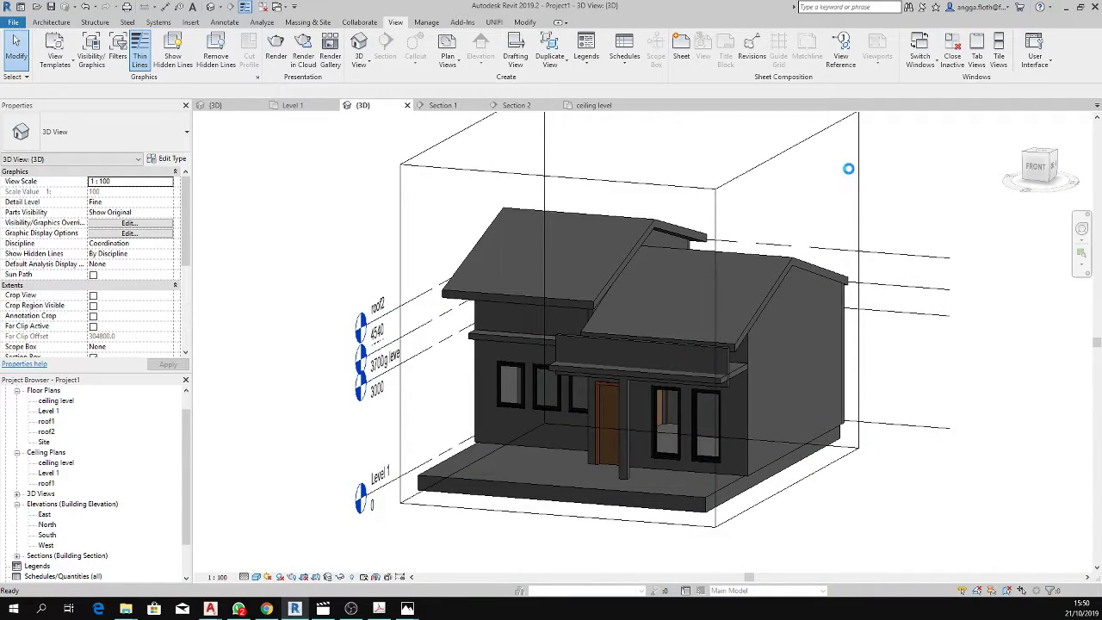
middle_click_drag(802, 402, 870, 435, "shift")
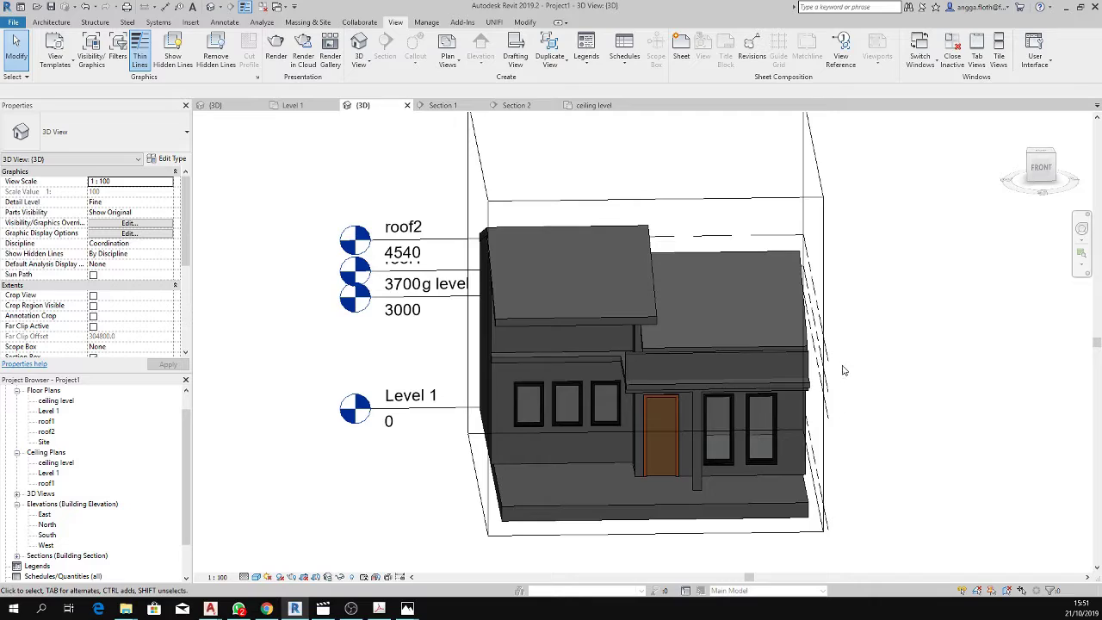
scroll(843, 370, "down", 1)
mouse_move(843, 370)
middle_mouse_down("shift")
mouse_move(812, 394)
mouse_move(945, 229)
mouse_move(800, 455)
middle_mouse_up("shift")
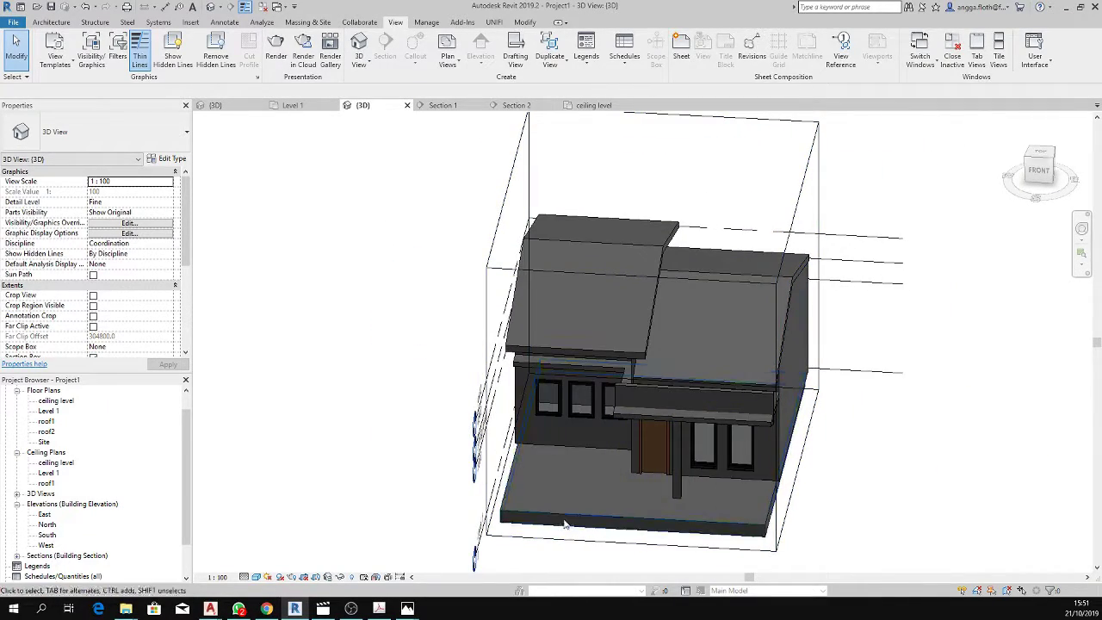
left_click(565, 524)
key("Escape")
left_click(293, 105)
scroll(654, 344, "down", 3)
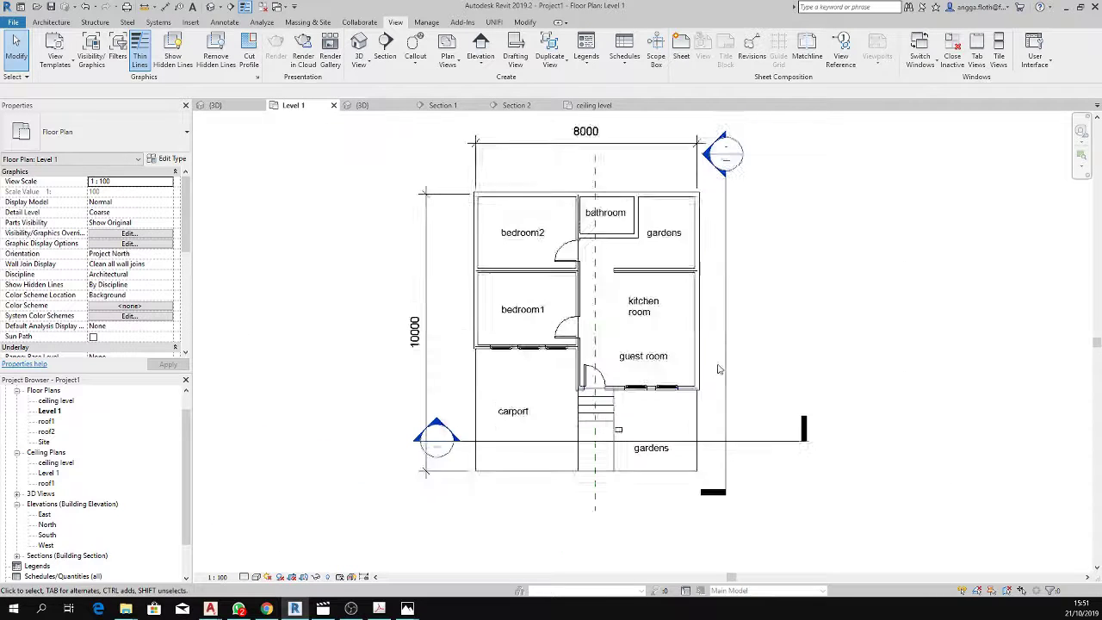
scroll(688, 426, "up", 2)
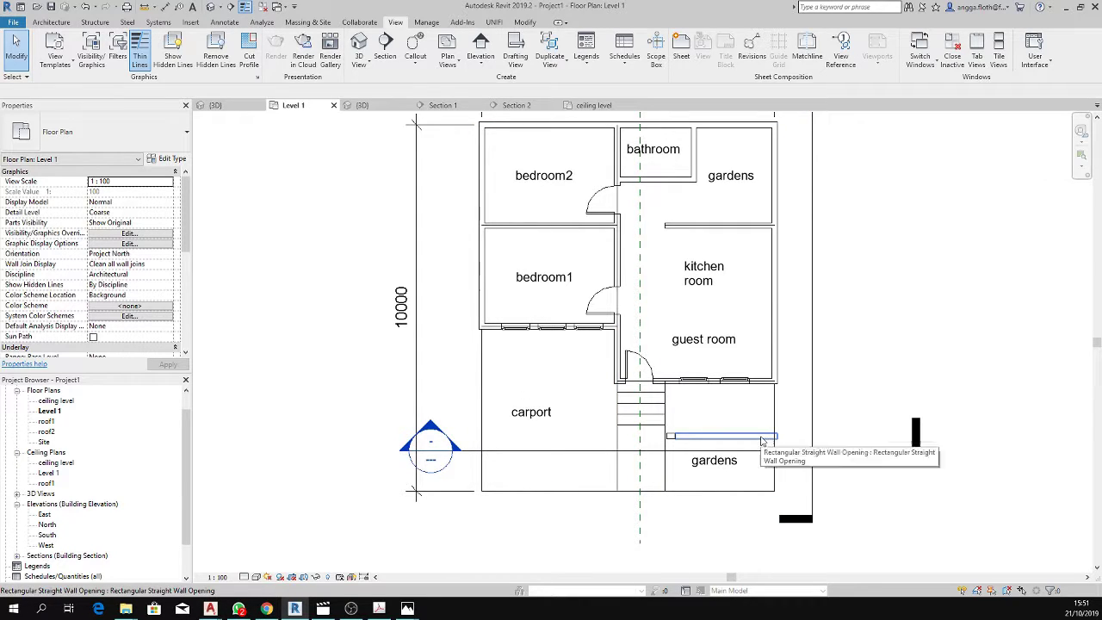
left_click(362, 105)
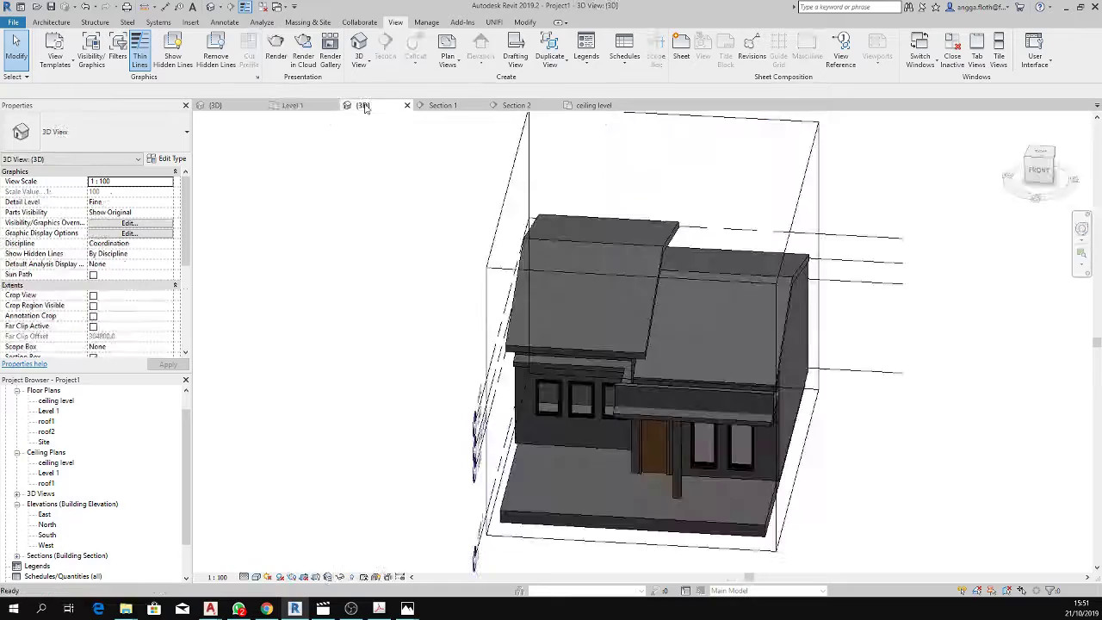